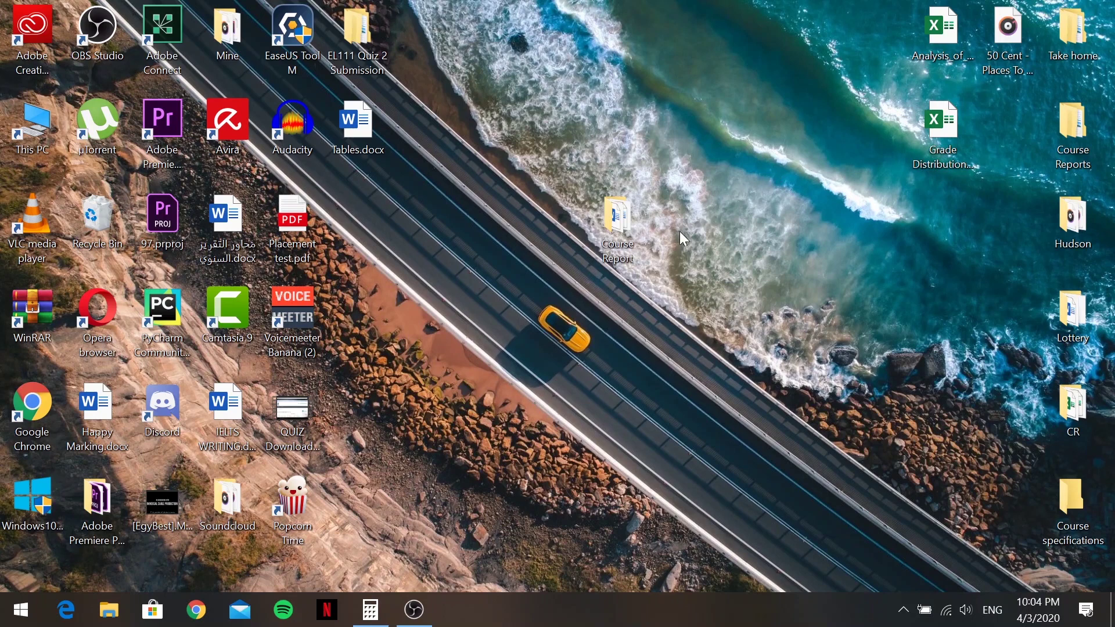
Open the Course Report folder and choose the '1-Read Me Please!' instructions document
double_click(626, 226)
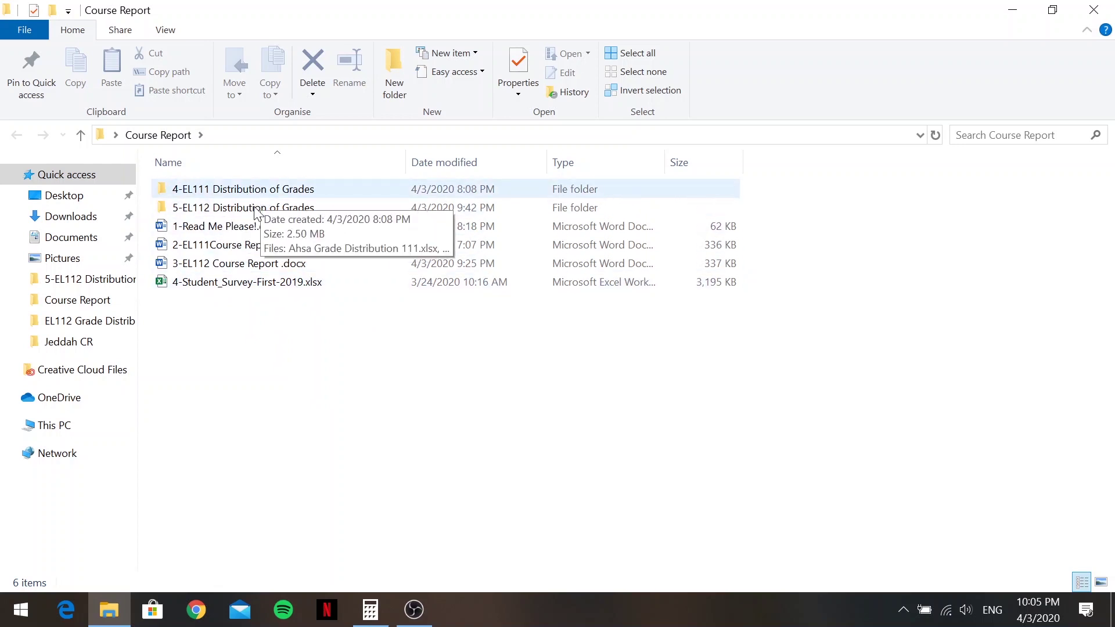
left_click(250, 227)
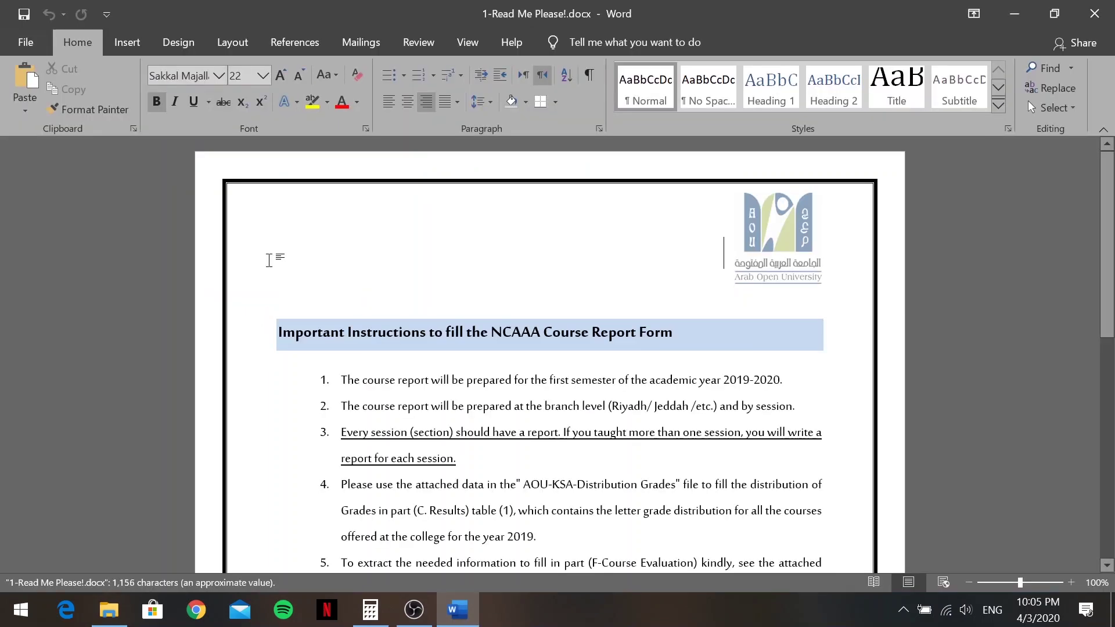
Read the numbered instructions down to the naming pattern CR_Course Code_Branch_Session_Semester_Year
scroll(269, 260, "down", 2)
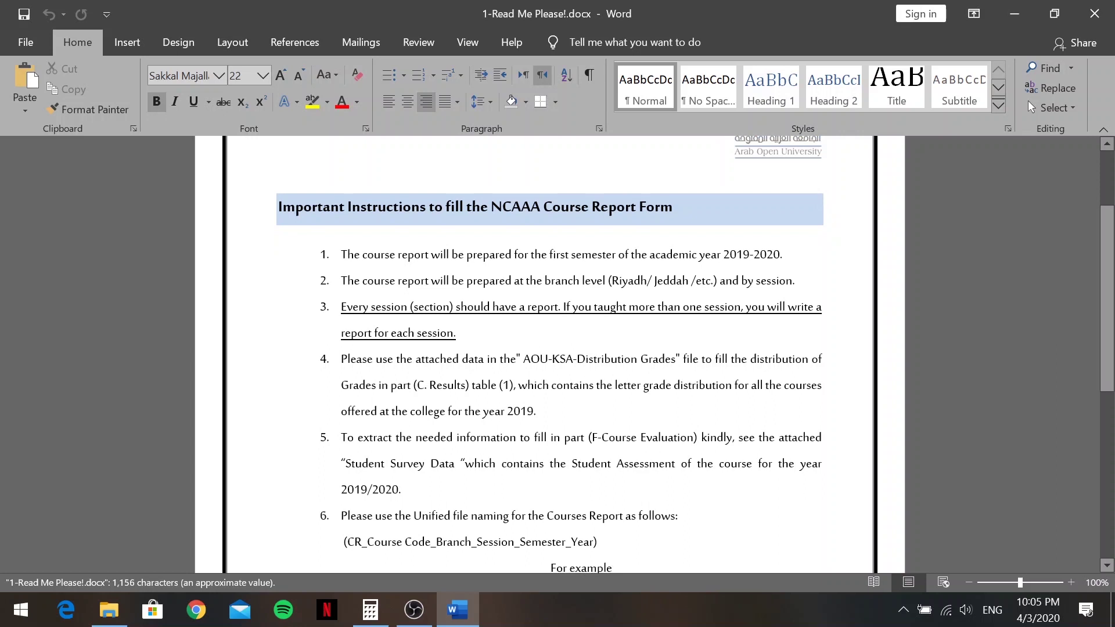
scroll(549, 355, "down", 1)
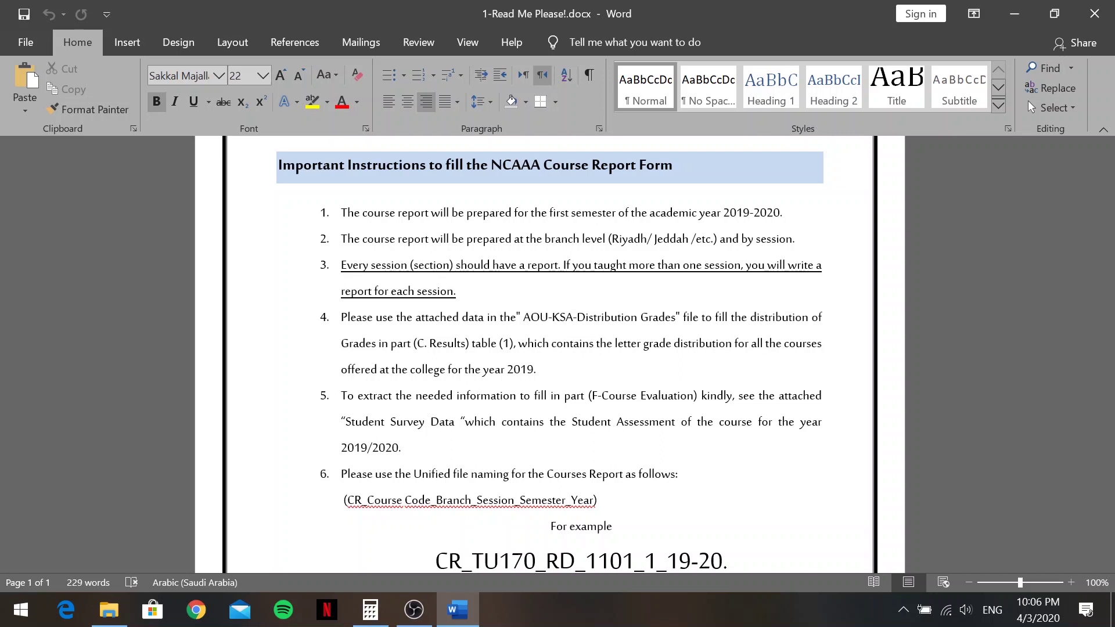
scroll(558, 354, "down", 1)
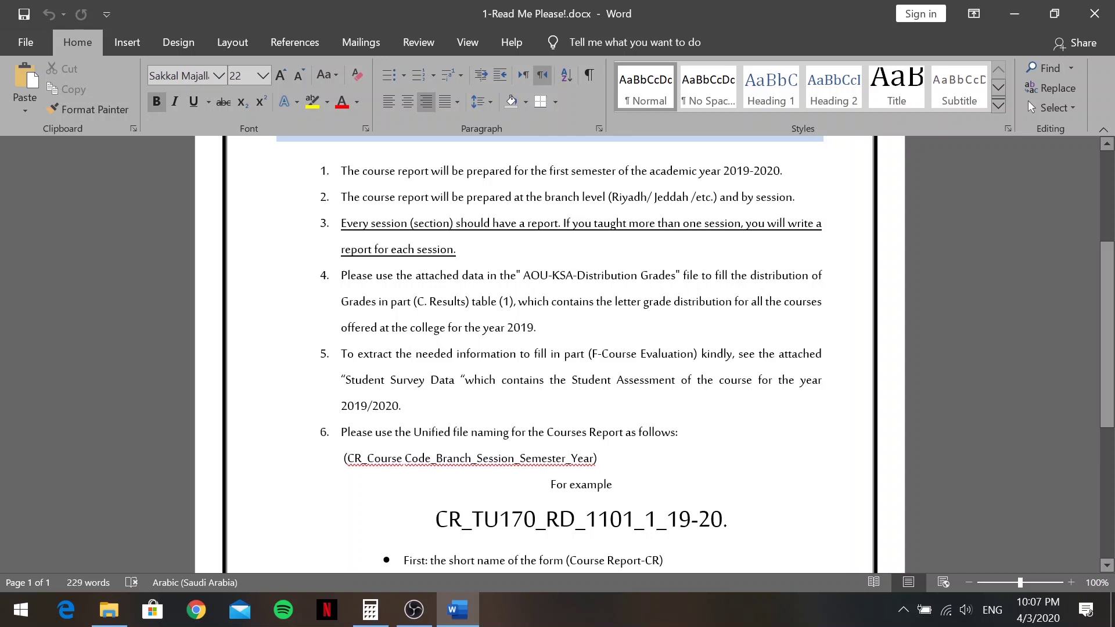
scroll(550, 352, "down", 1)
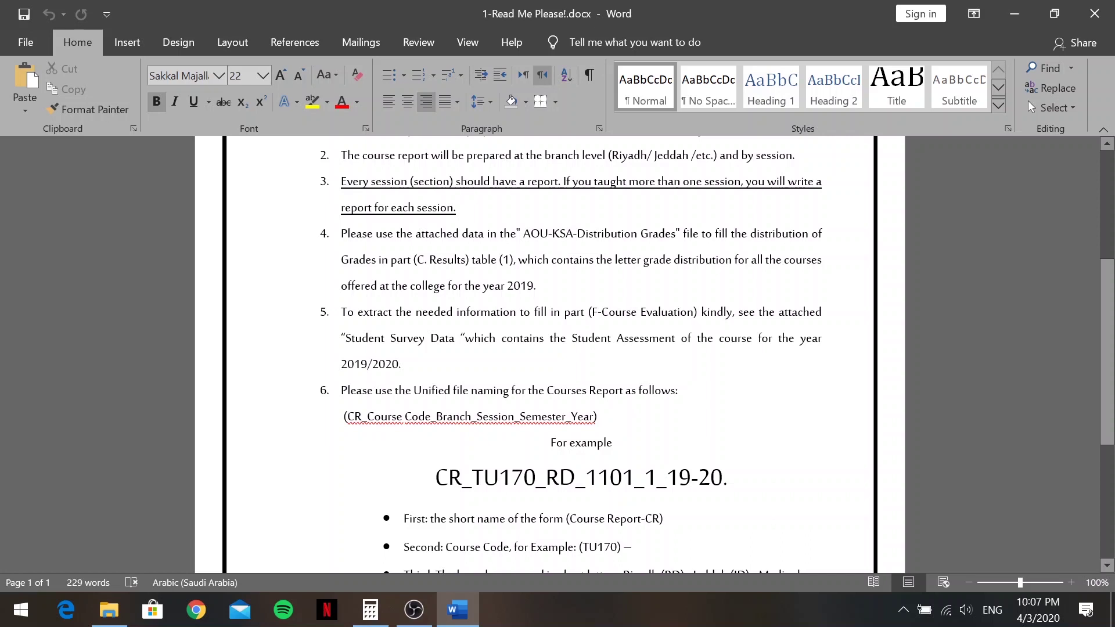
Scroll through the rest of the Read Me file-naming bullets to their end
scroll(558, 355, "down", 4)
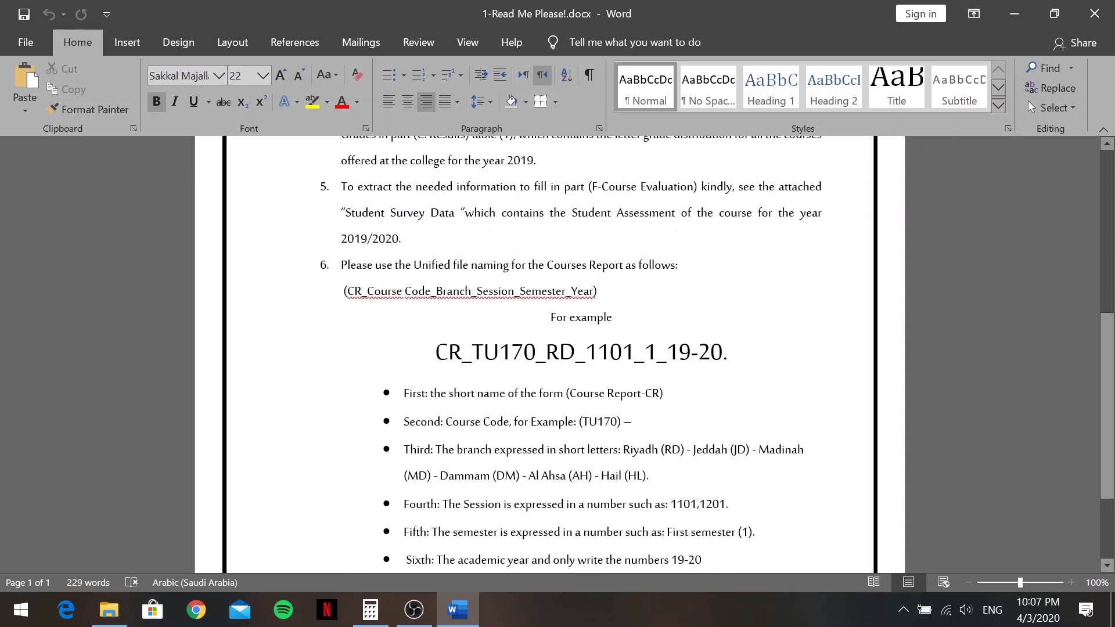
scroll(558, 352, "down", 1)
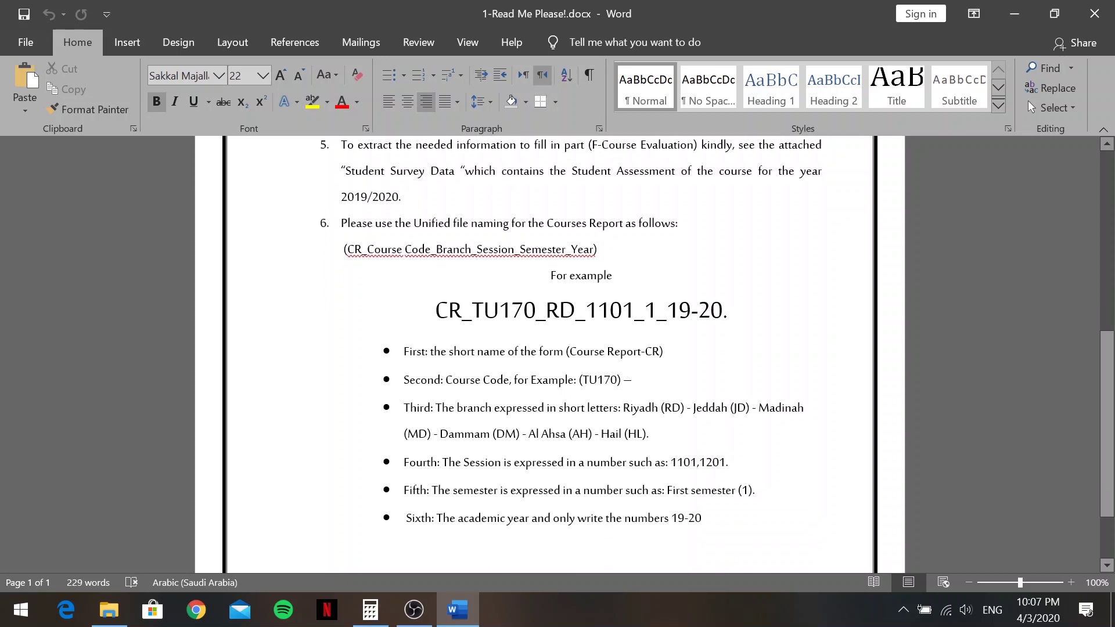
scroll(557, 352, "down", 1)
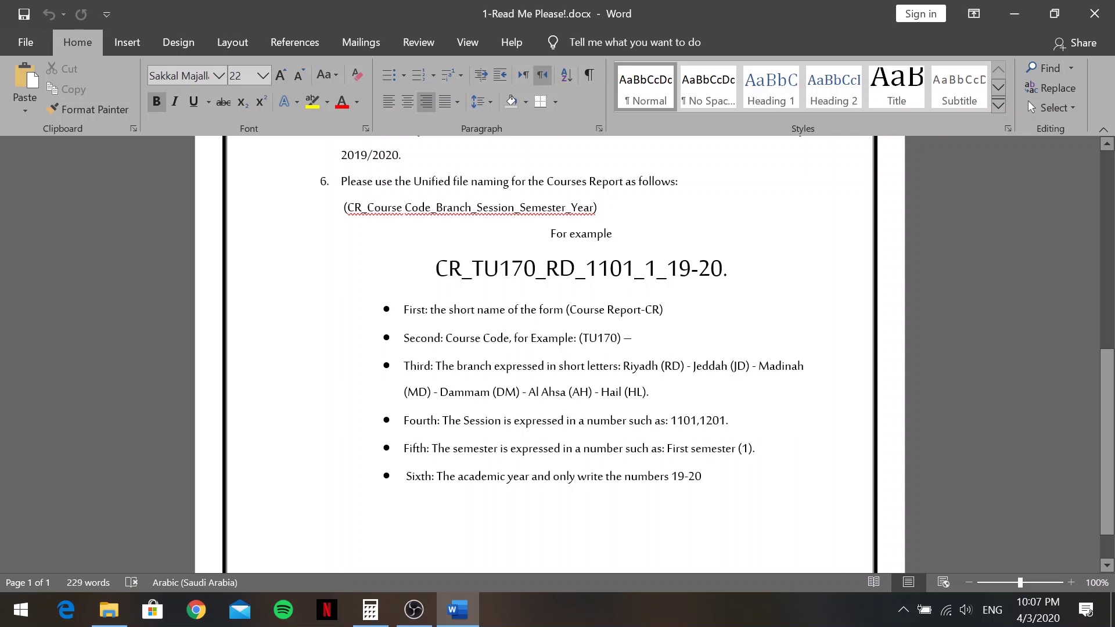
scroll(557, 352, "down", 1)
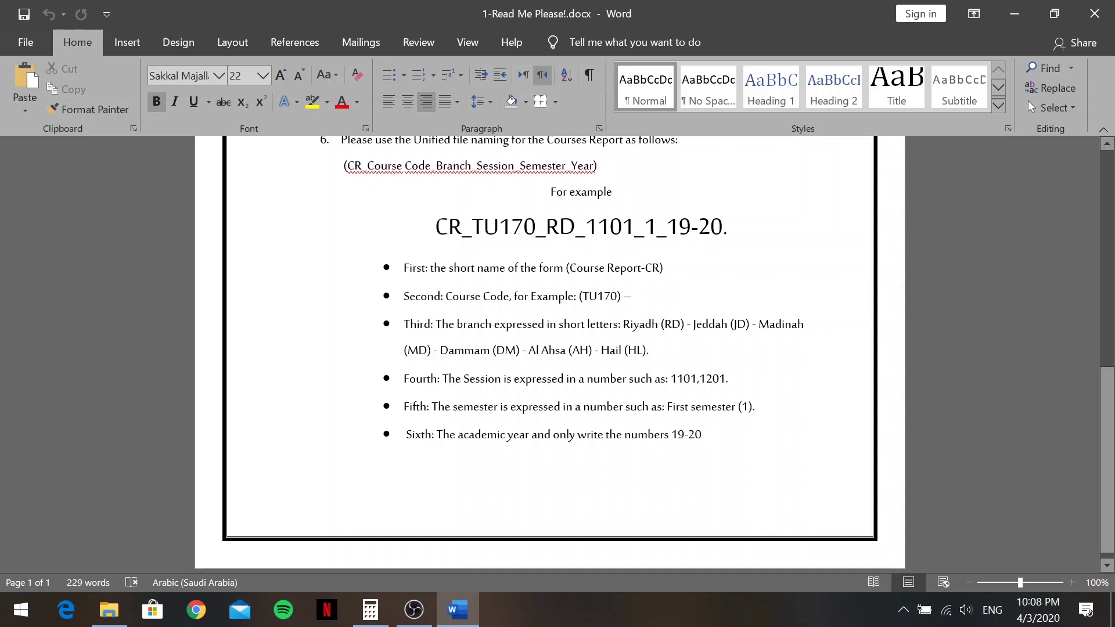
scroll(549, 353, "down", 1)
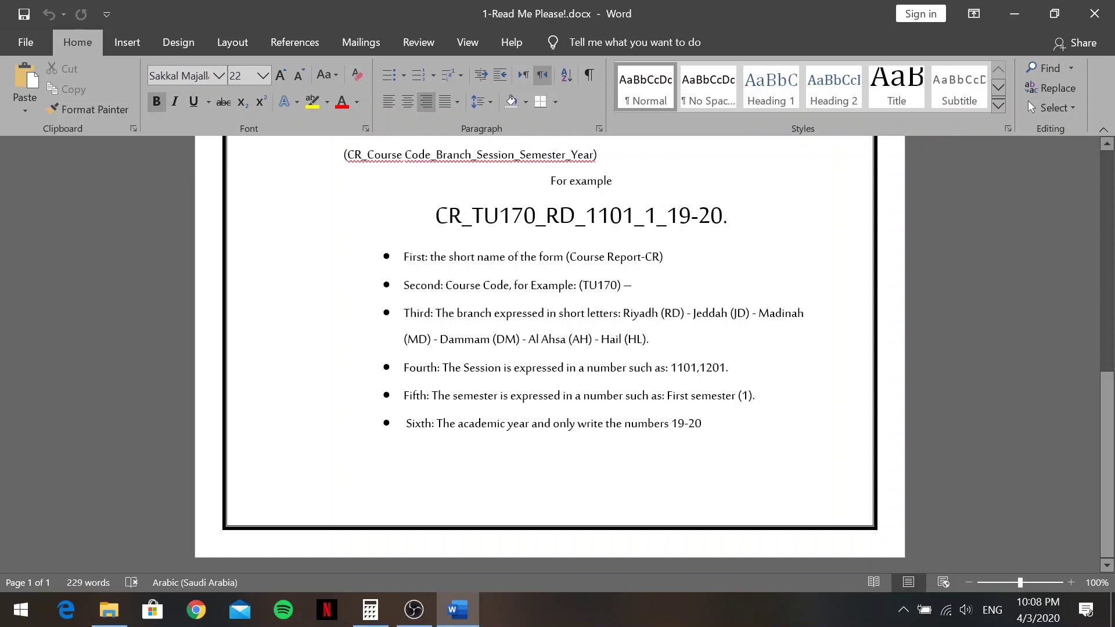
scroll(549, 348, "up", 10)
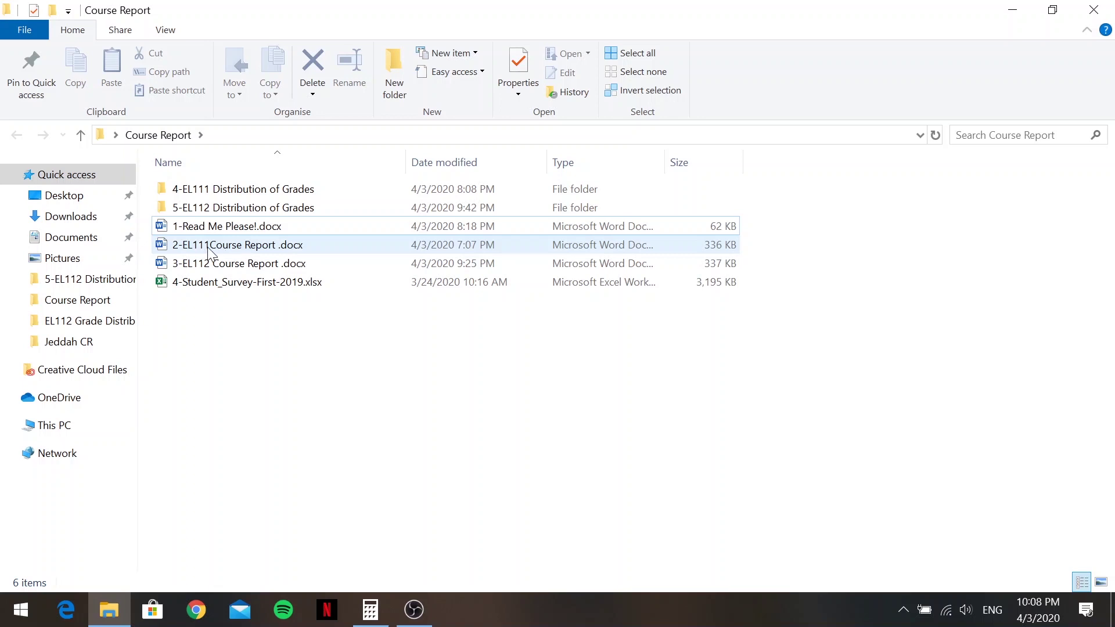
Open '3-EL112 Course Report.docx' and review it down to the Course Identification table
double_click(259, 267)
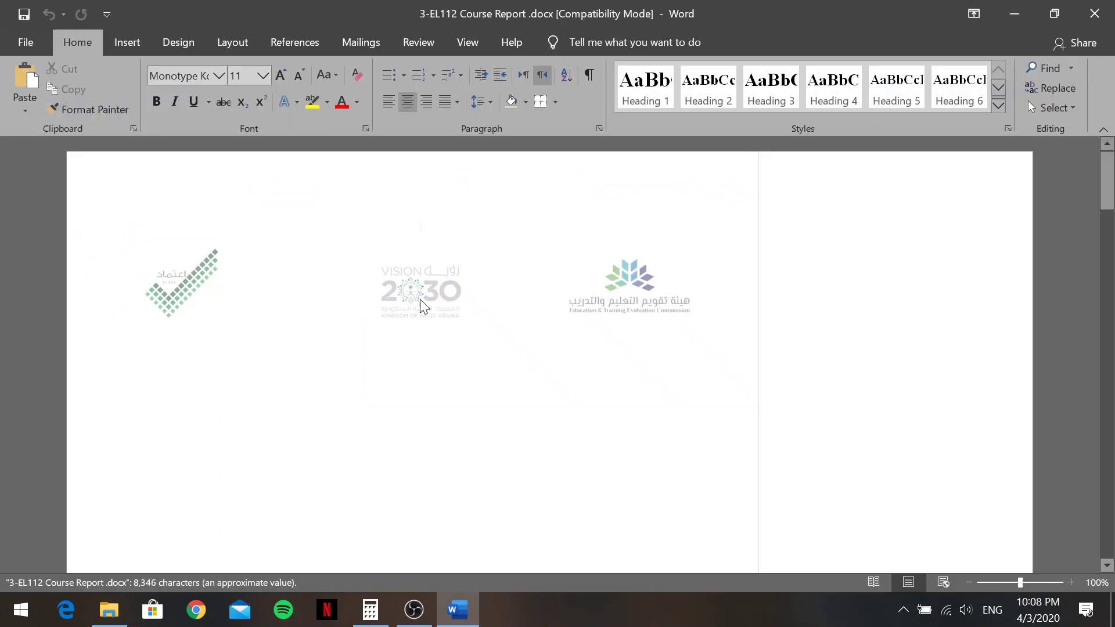
scroll(549, 355, "down", 10)
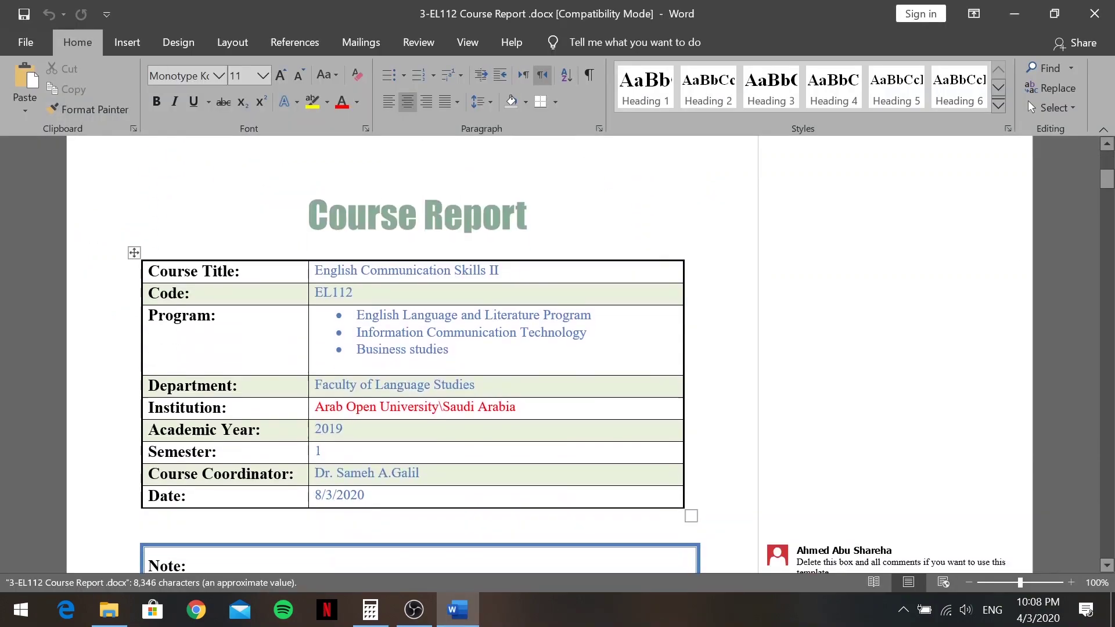
scroll(550, 354, "down", 4)
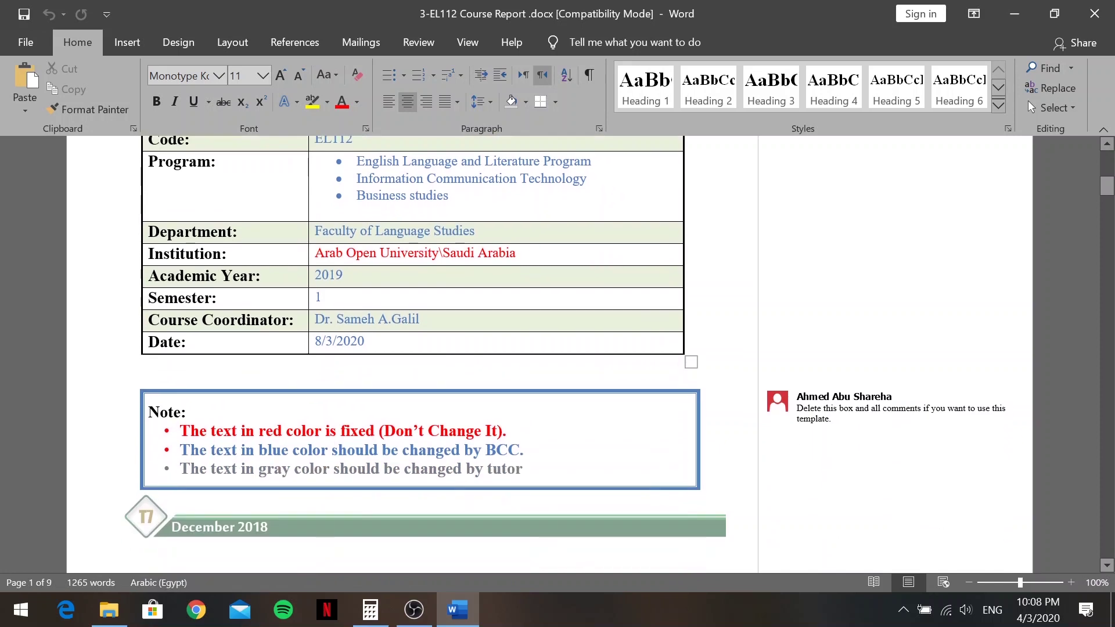
scroll(334, 345, "up", 5)
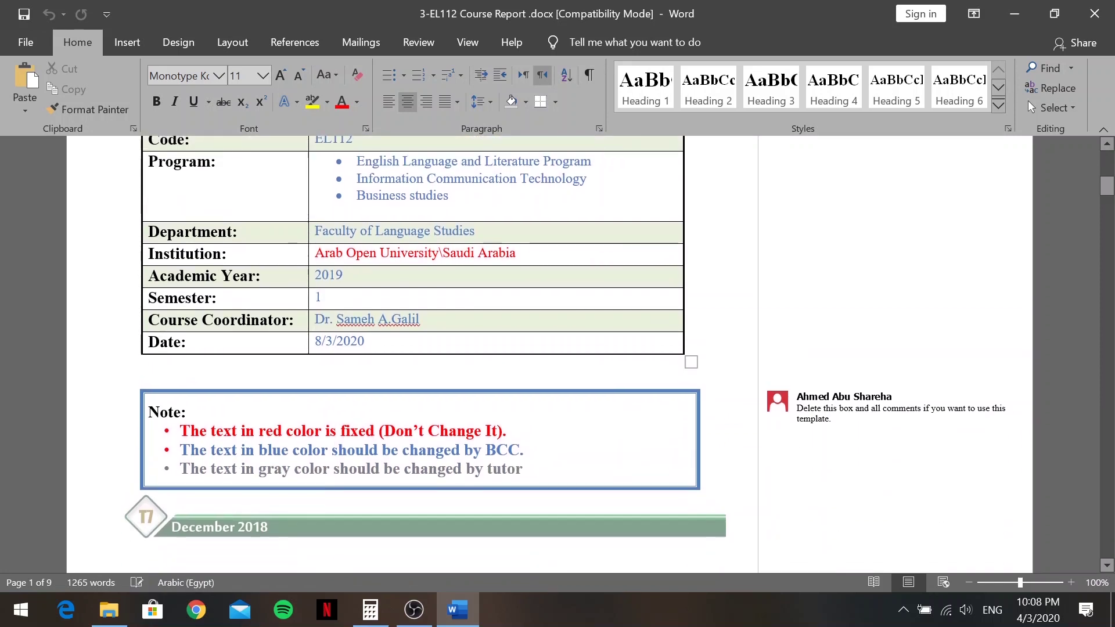
scroll(412, 354, "down", 2)
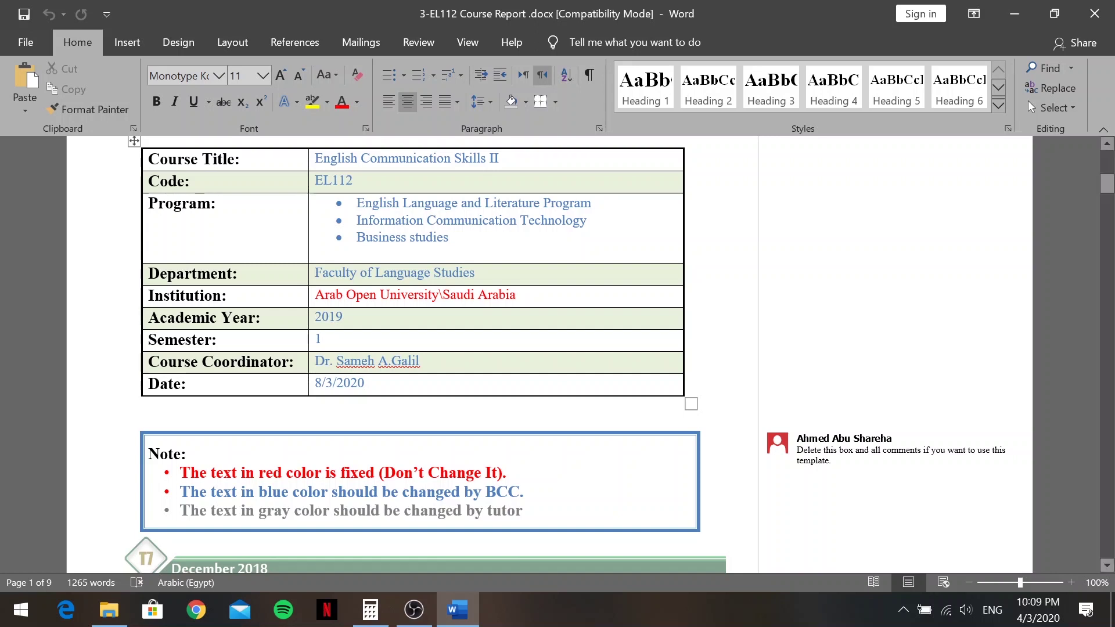
mouse_move(174, 459)
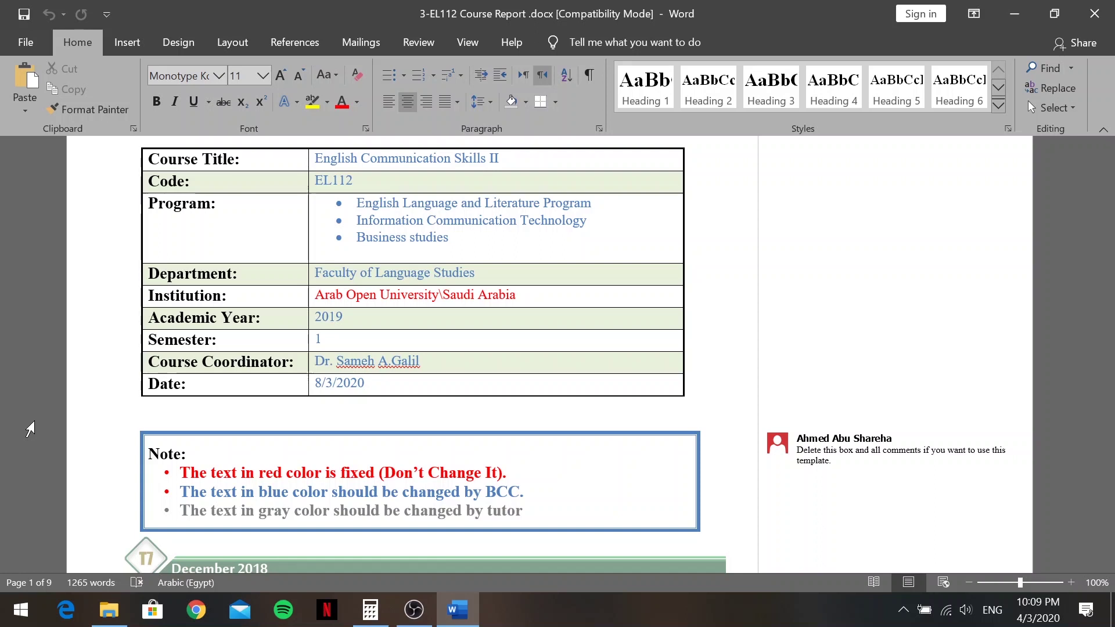
scroll(79, 424, "down", 1)
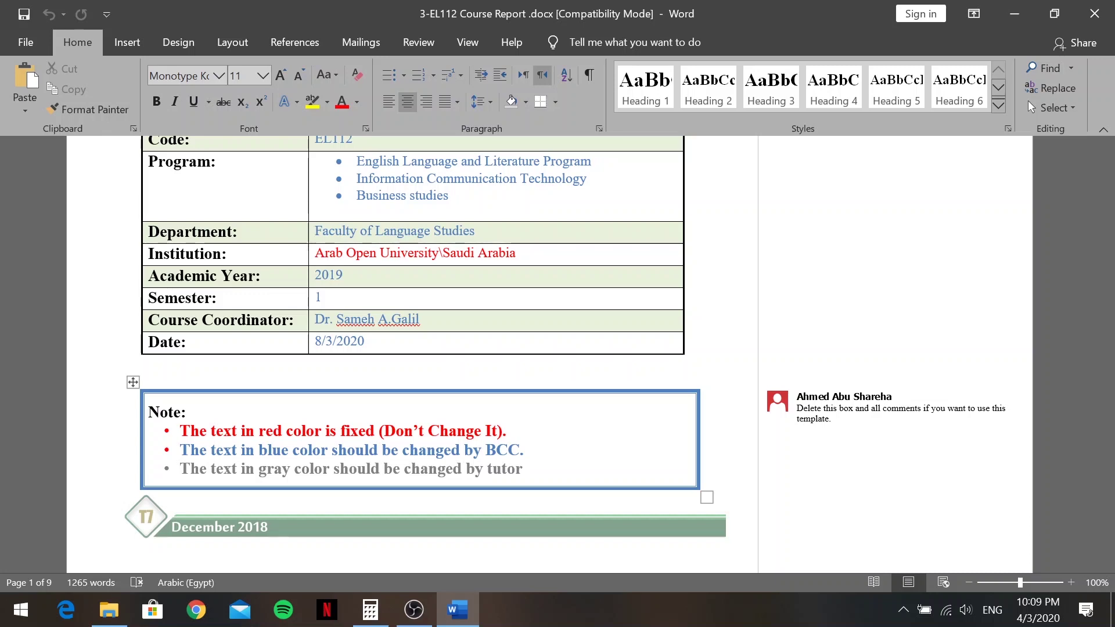
scroll(485, 351, "up", 3)
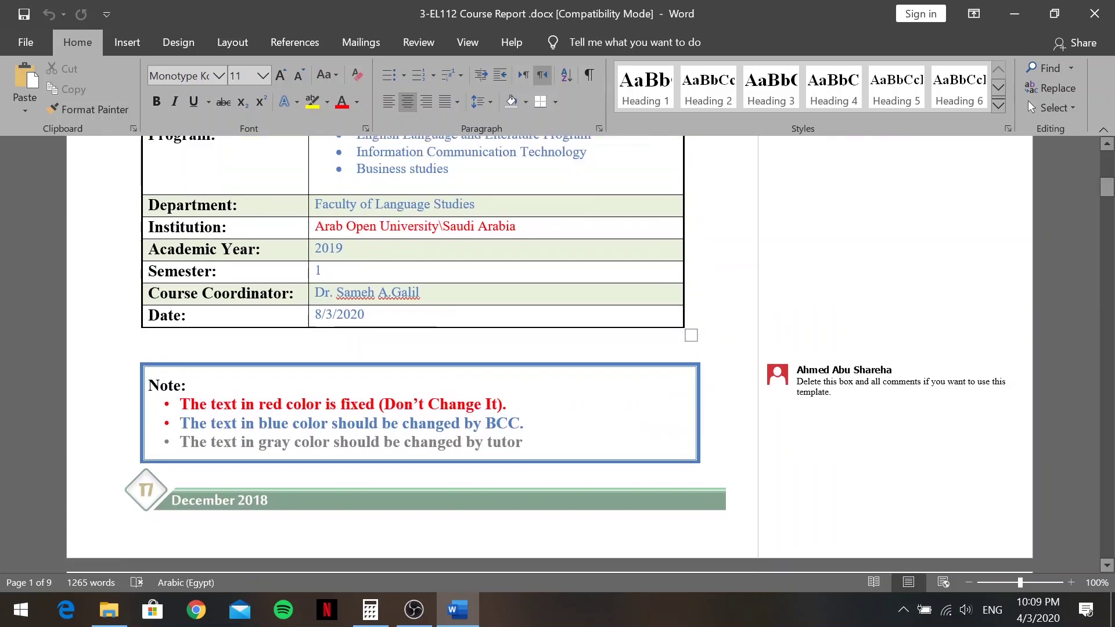
scroll(486, 355, "down", 10)
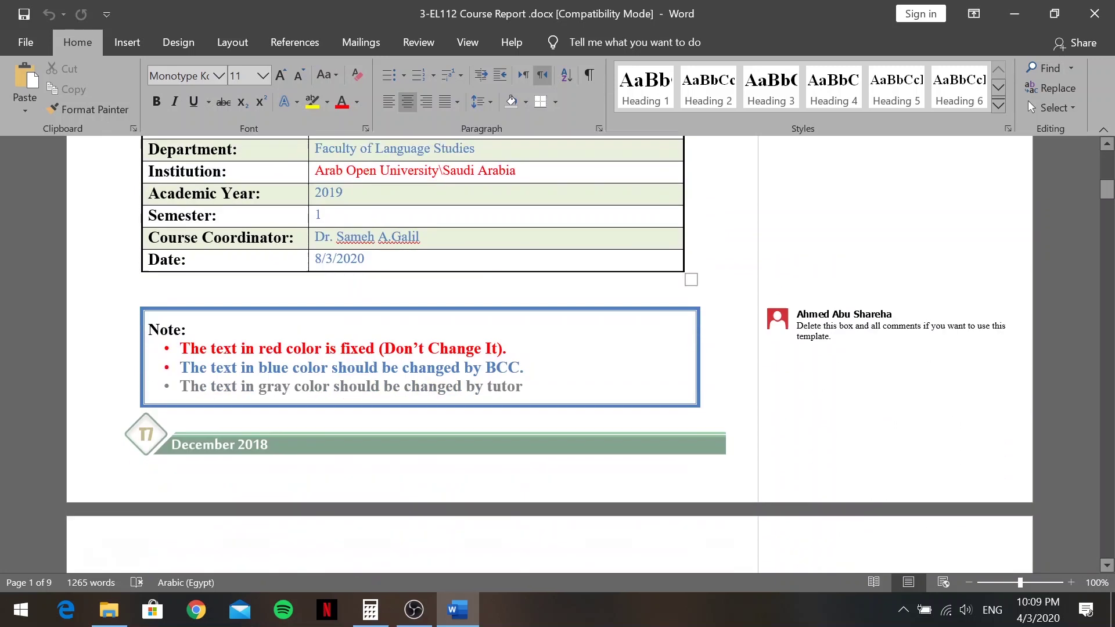
scroll(488, 356, "down", 15)
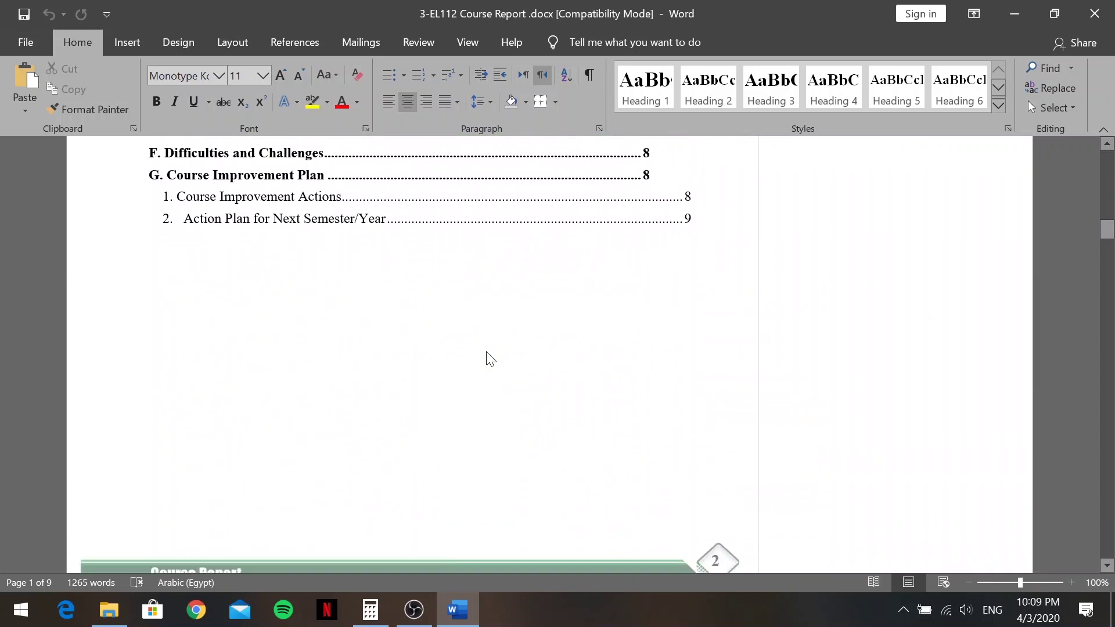
scroll(487, 356, "down", 1)
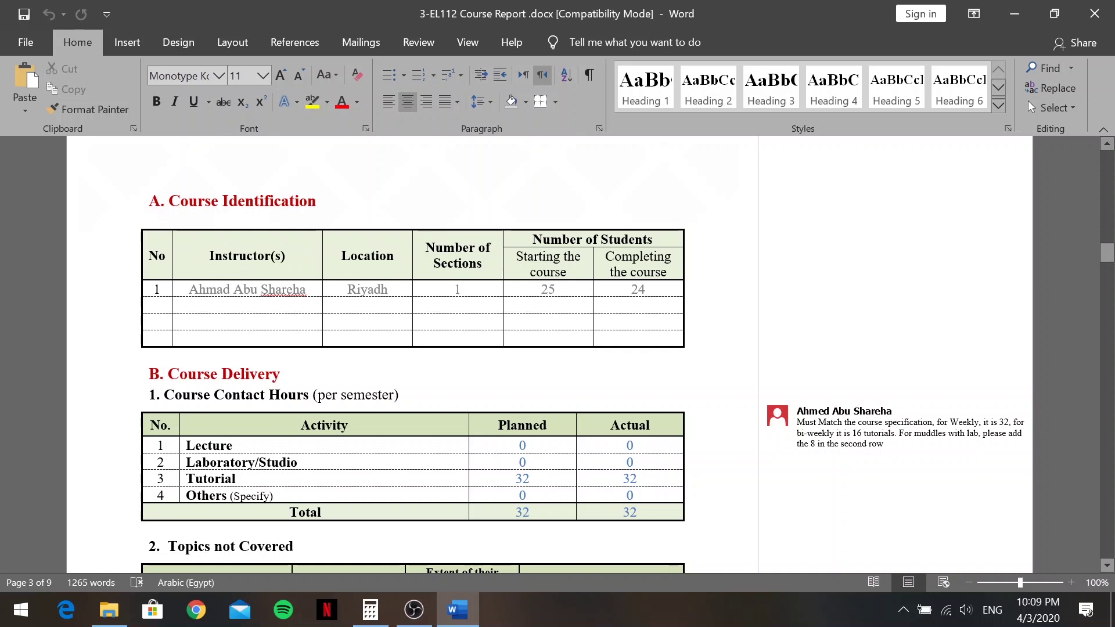
Replace the Instructor(s) entry with the course coordinator's name
left_click_drag(186, 290, 317, 289)
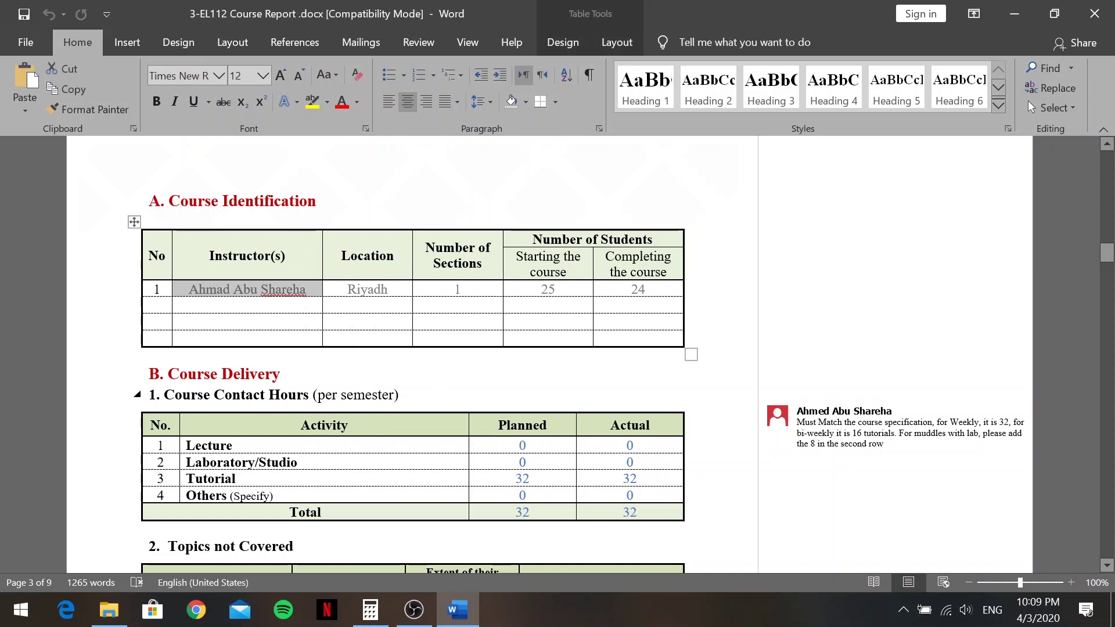
key("BackSpace")
left_click(593, 336)
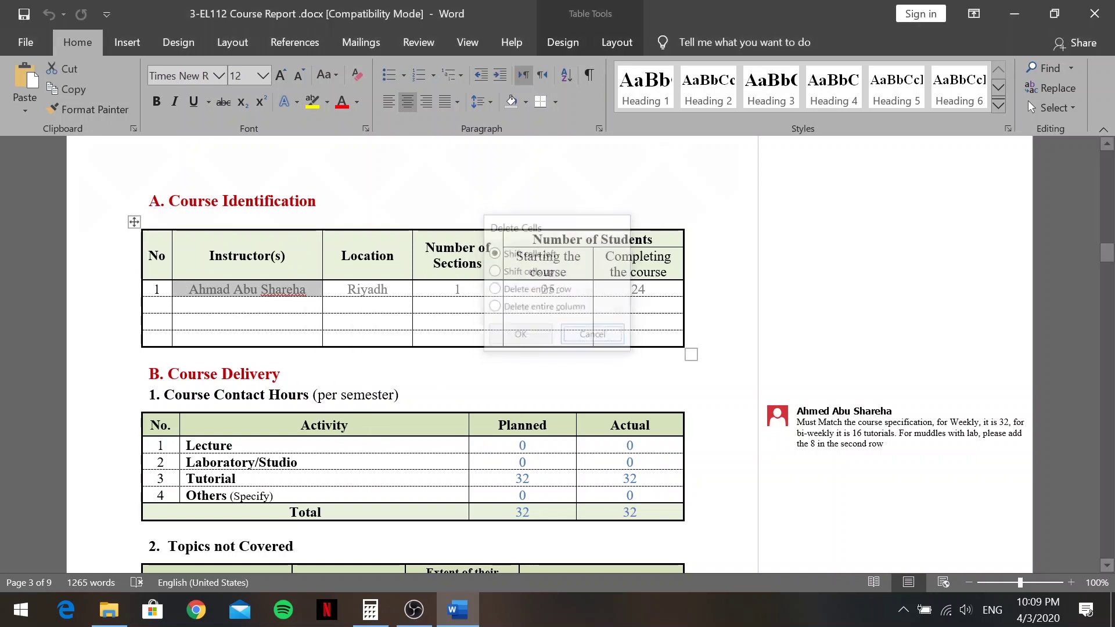
key("Right")
key("BackSpace")
key("BackSpace")
key("BackSpace")
key("BackSpace")
key("BackSpace")
key("BackSpace")
key("BackSpace")
key("BackSpace")
key("BackSpace")
key("BackSpace")
key("BackSpace")
key("BackSpace")
key("BackSpace")
key("BackSpace")
key("BackSpace")
key("BackSpace")
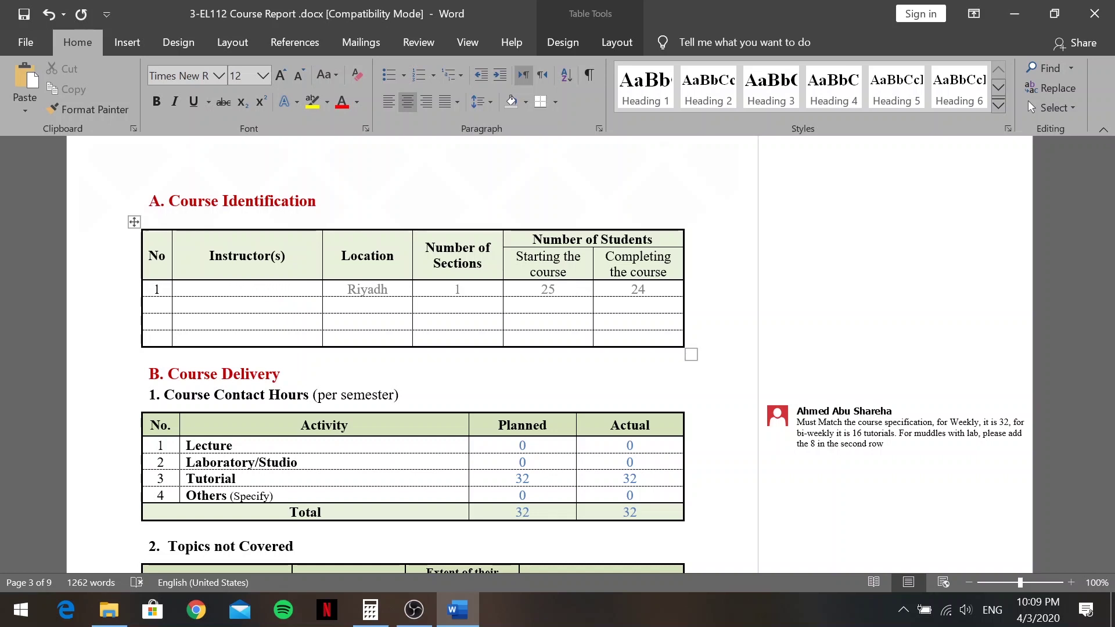
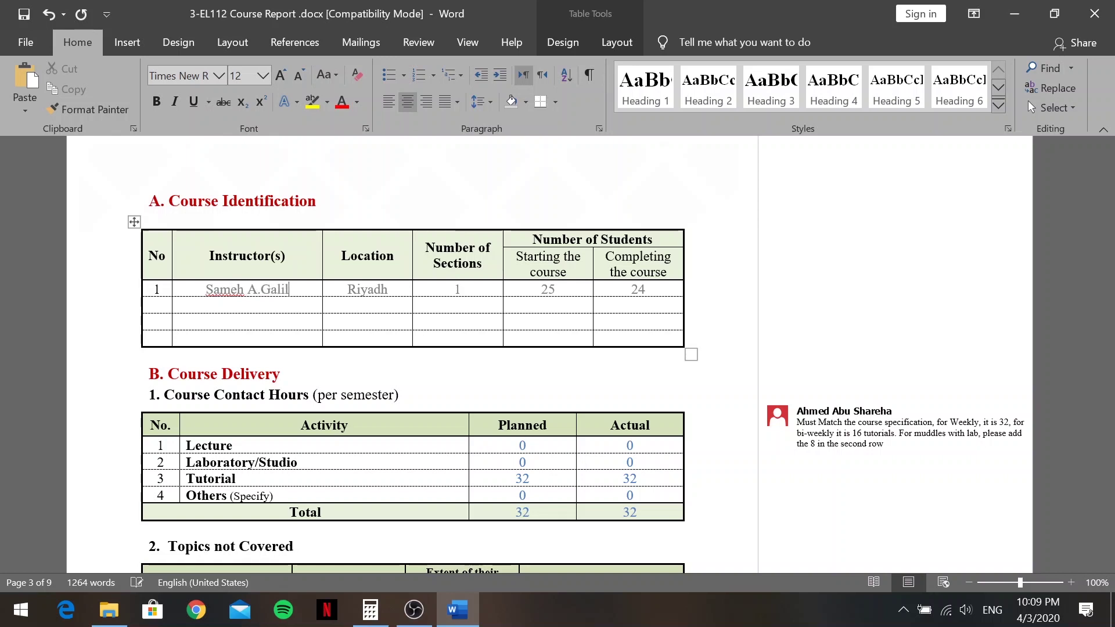
Change the Location from Riyadh to Jeddah
key("Tab")
type("Riy")
key("BackSpace")
key("BackSpace")
key("BackSpace")
type("Jeddah")
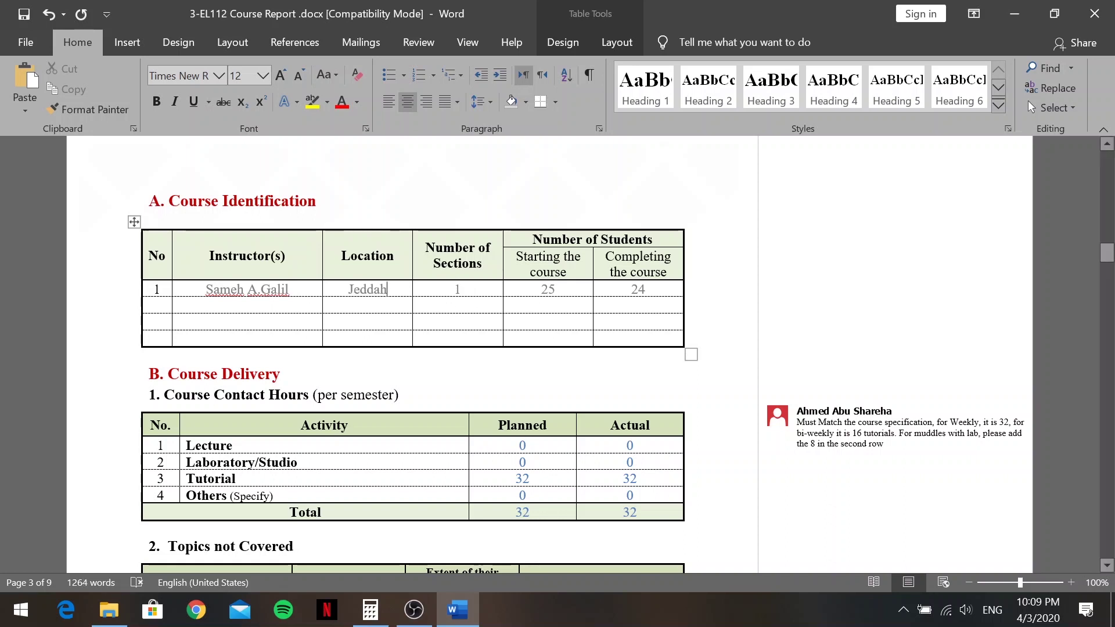
left_click(461, 289)
left_click(1010, 14)
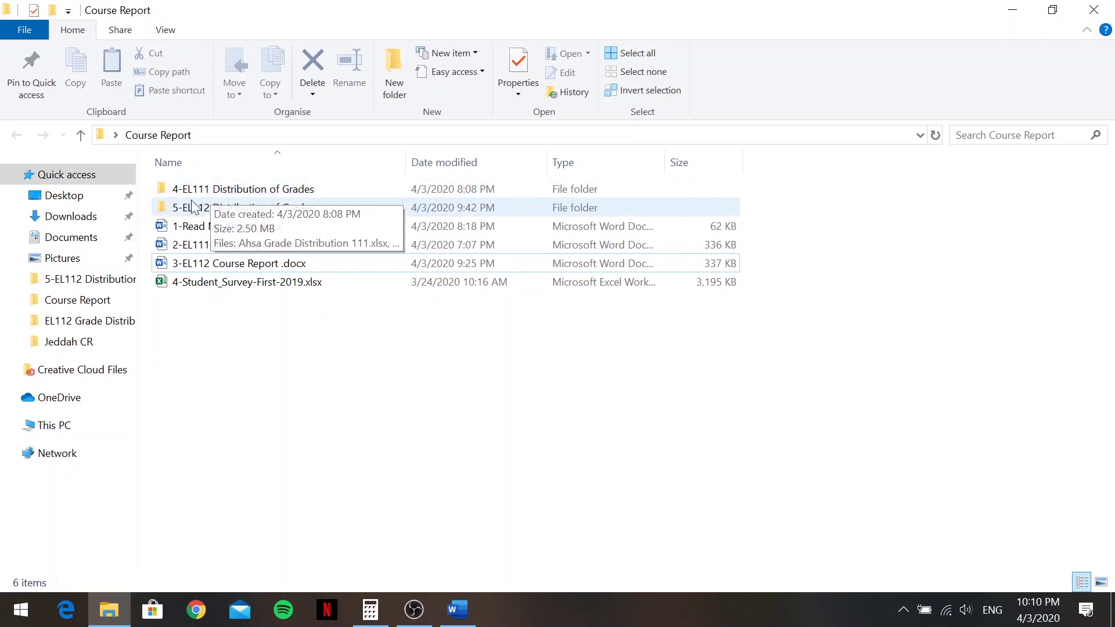
Open the '5-EL112 Distribution of Grades' folder and select 'Jeddah Grade Distribution 112.xlsx'
double_click(212, 212)
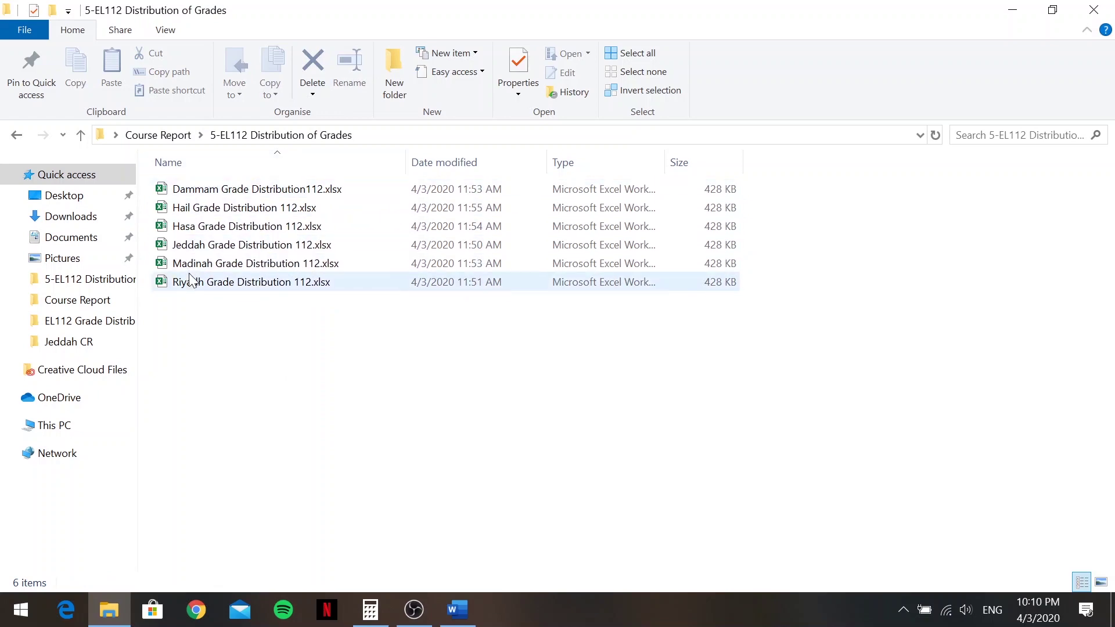
left_click(198, 246)
Open the Jeddah grade workbook, then return to the report's Course Identification table
double_click(199, 248)
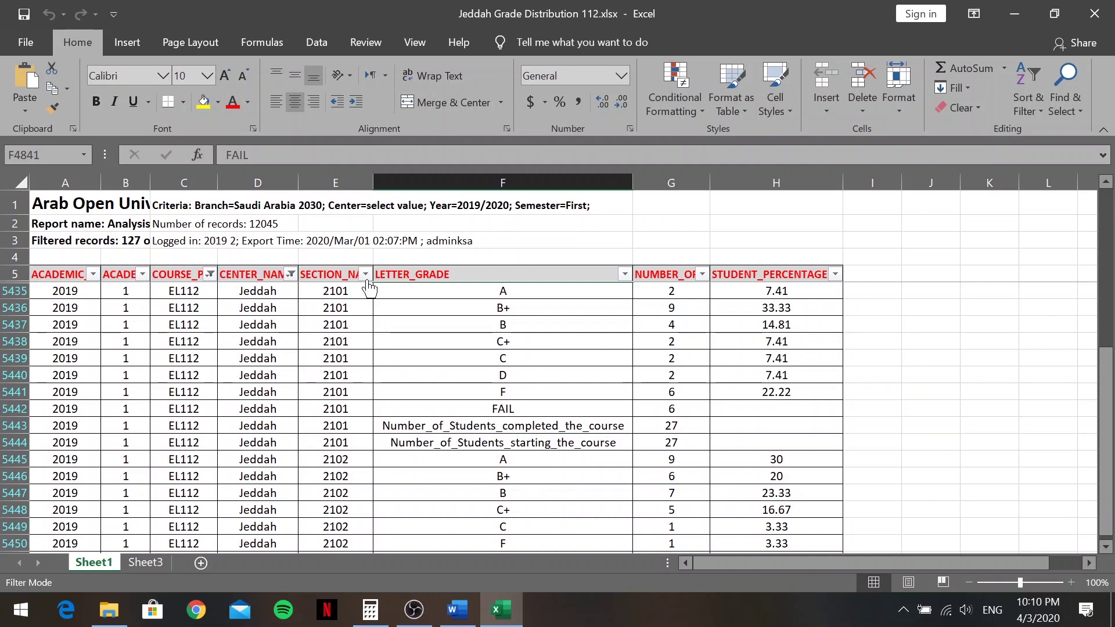
left_click(457, 611)
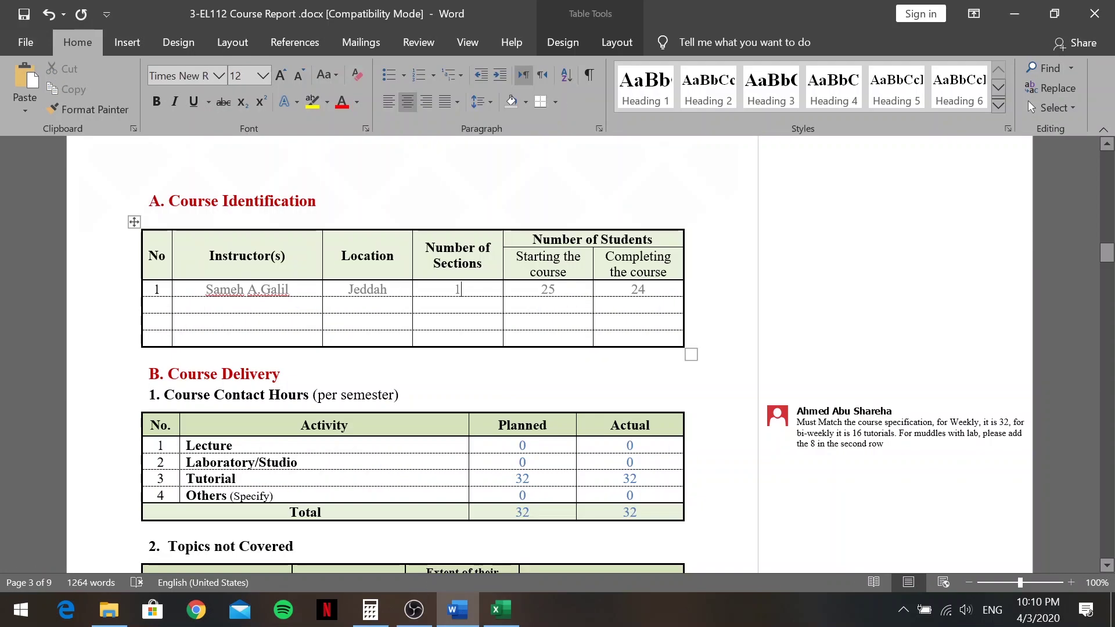
scroll(407, 349, "up", 4)
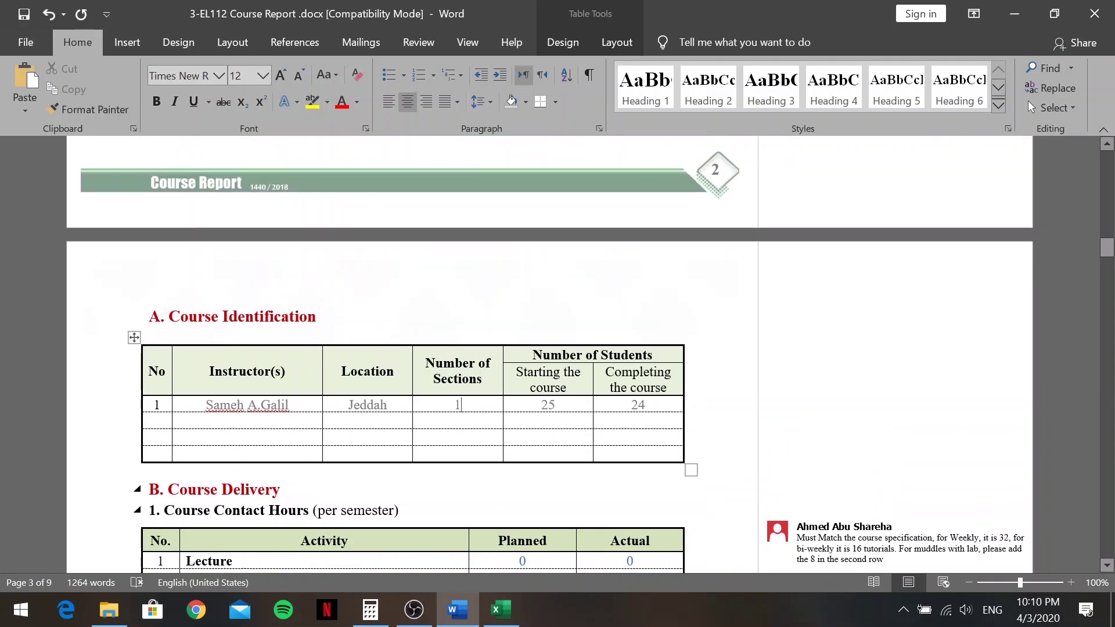
scroll(406, 348, "down", 2)
Filter the SECTION_NAME column of the Jeddah sheet to section 2201 only
left_click(500, 609)
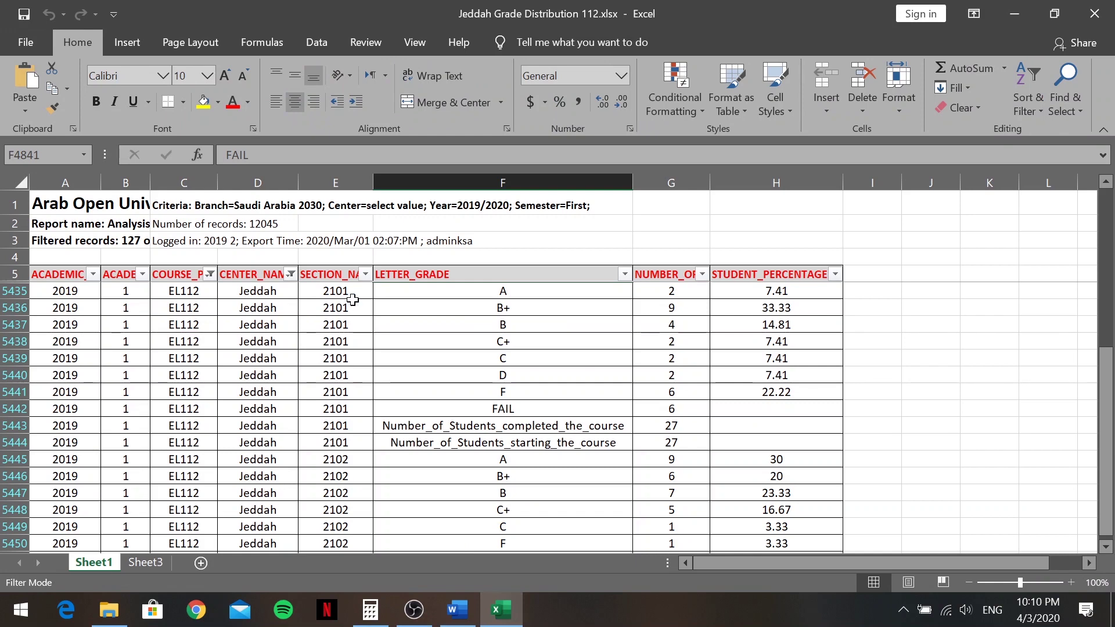
scroll(351, 297, "down", 12)
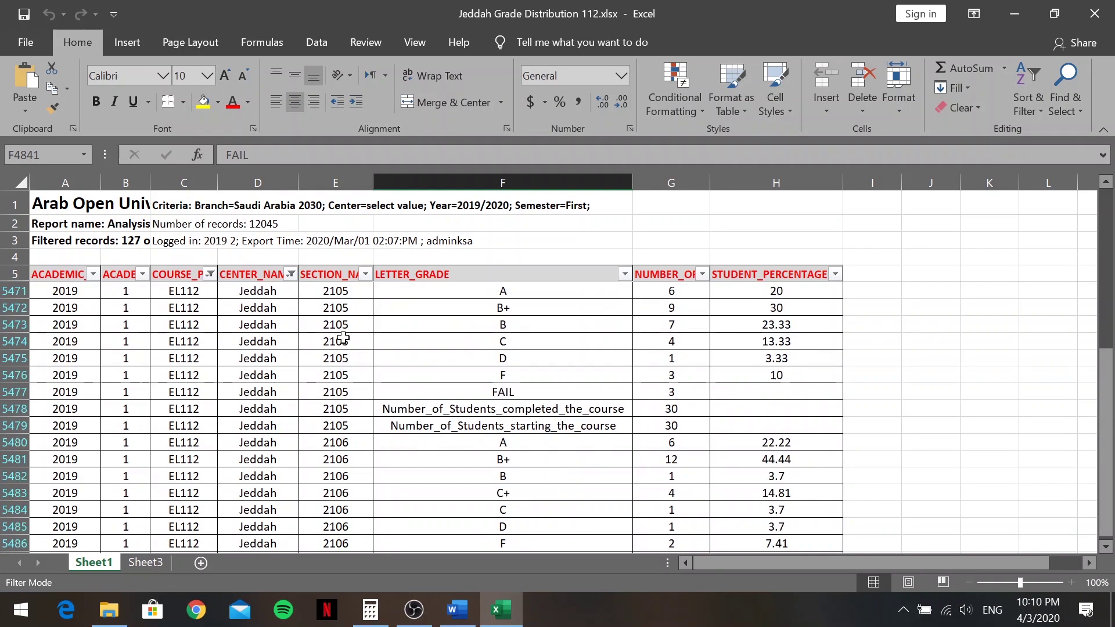
left_click(365, 275)
scroll(274, 460, "down", 2)
scroll(267, 461, "up", 2)
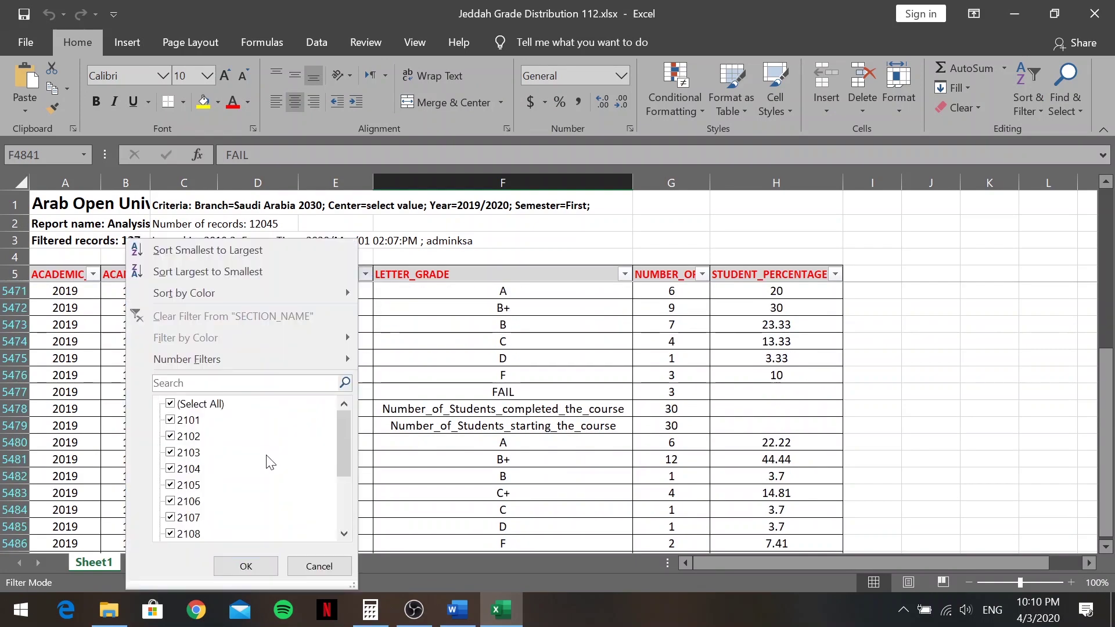
left_click(170, 404)
scroll(200, 489, "down", 2)
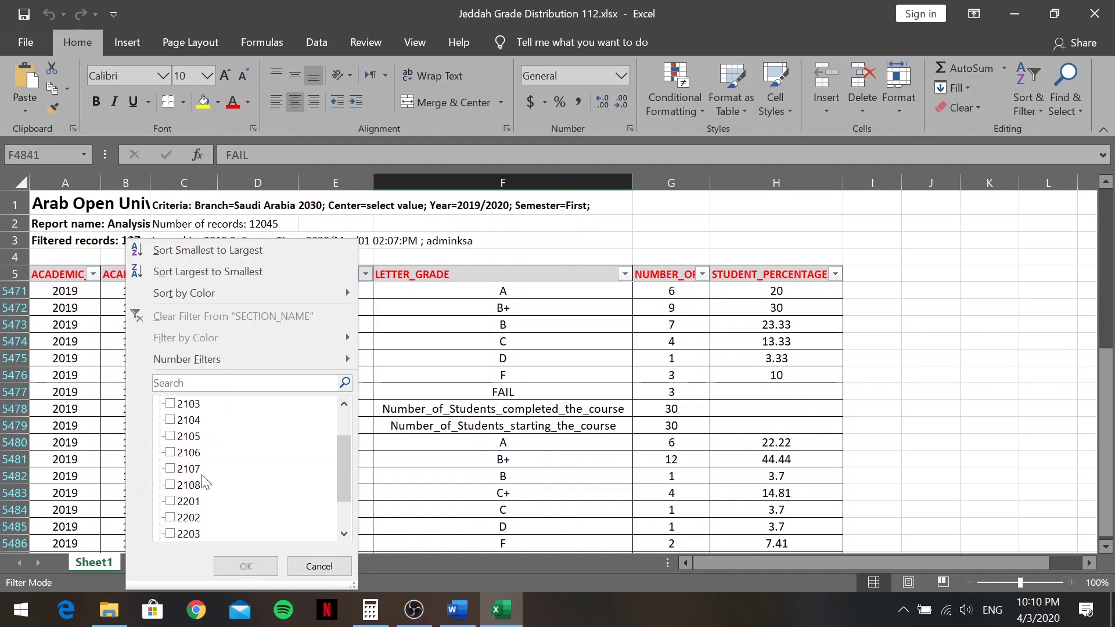
scroll(200, 490, "down", 1)
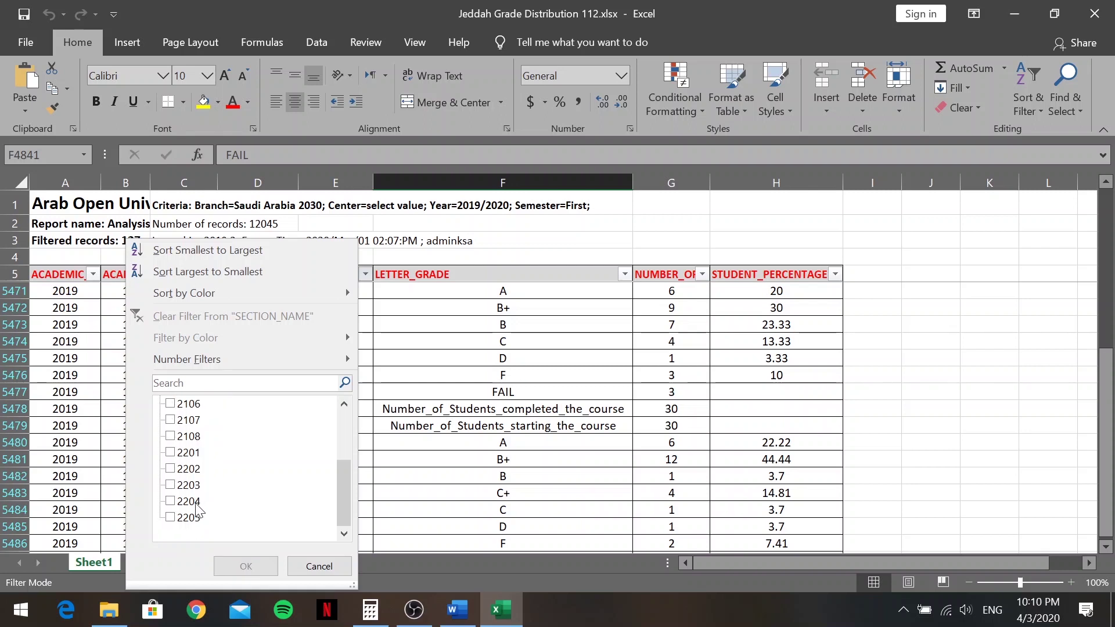
left_click(170, 453)
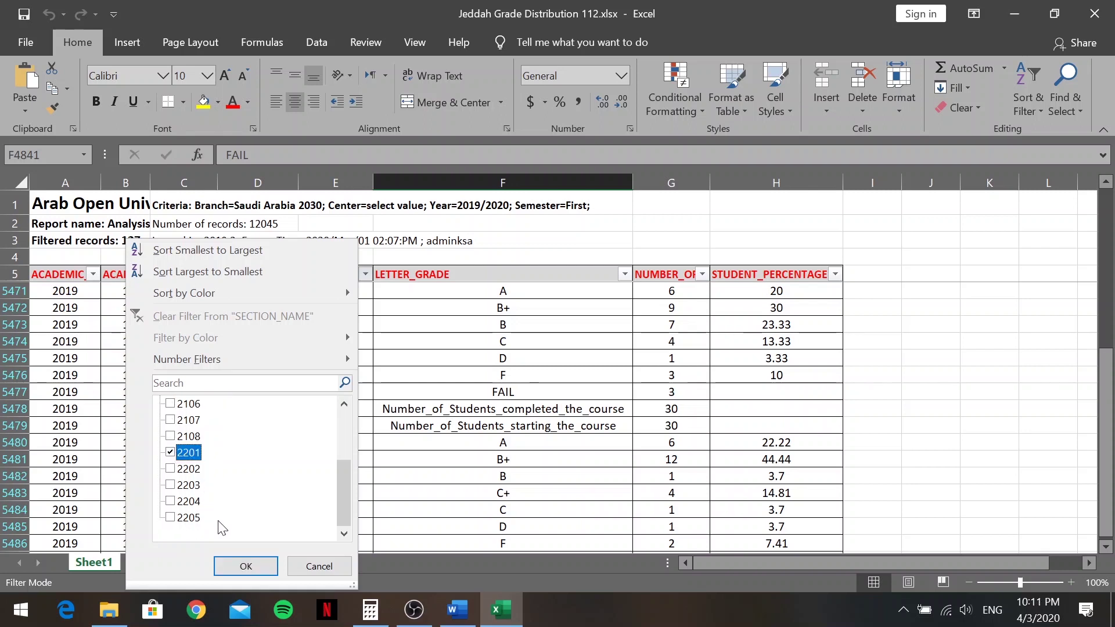
left_click(246, 566)
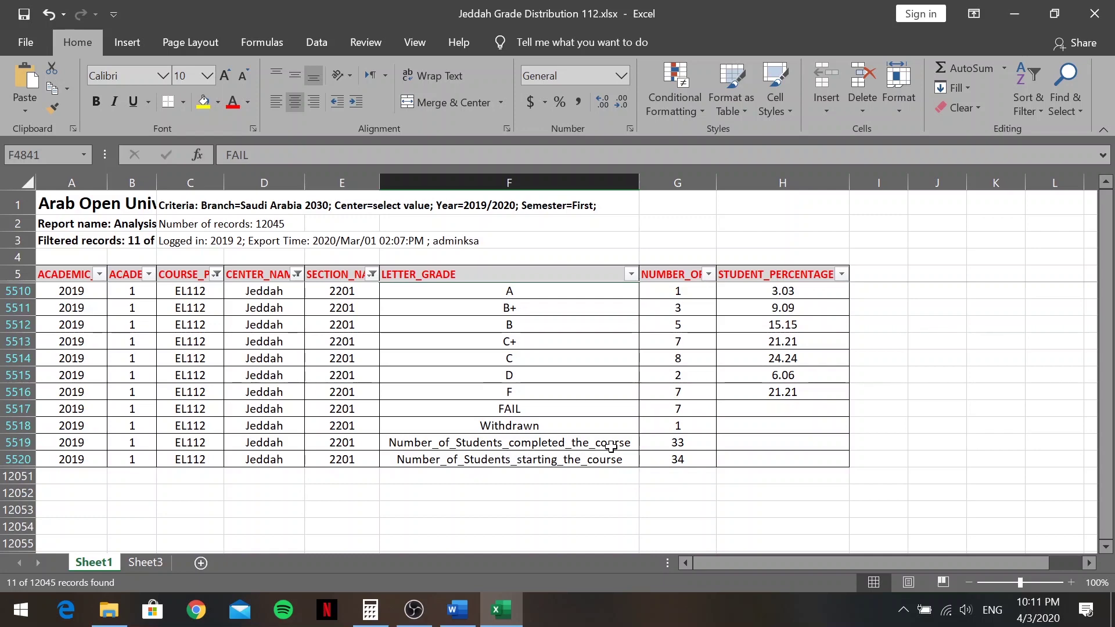
Update the student counts to 33 completing and 34 starting, checked against the workbook
left_click(458, 610)
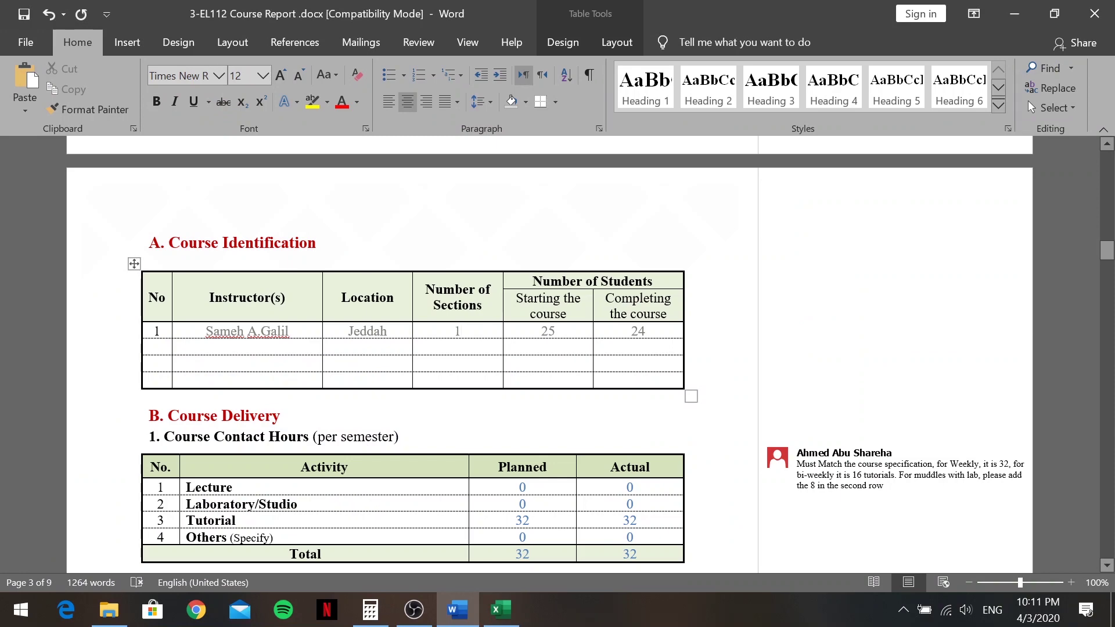
key("BackSpace")
key("BackSpace")
type("33")
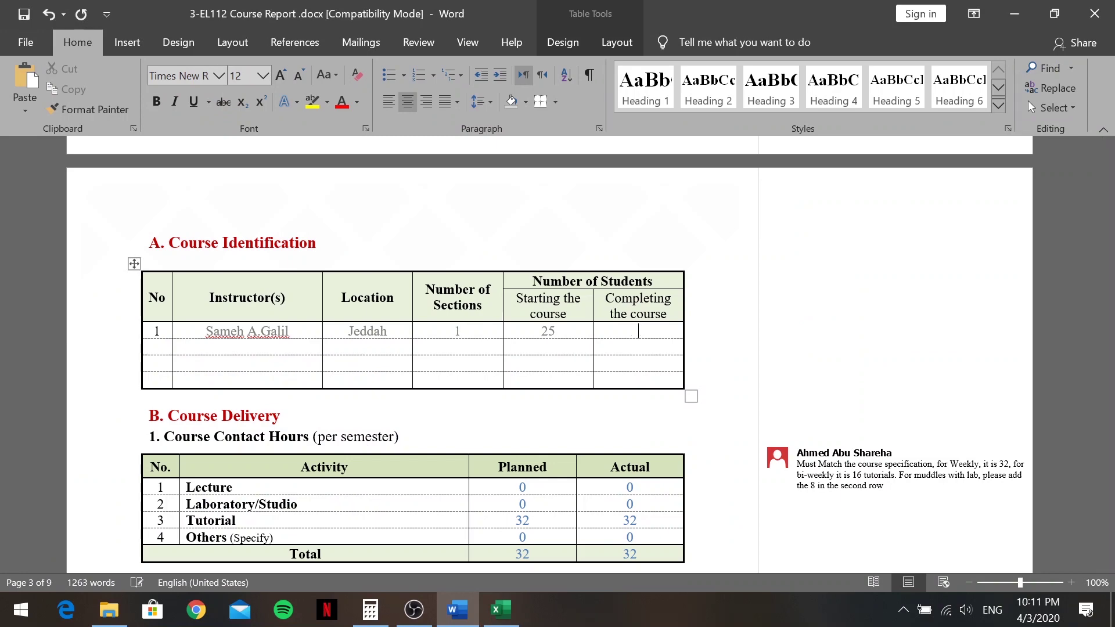
left_click(501, 610)
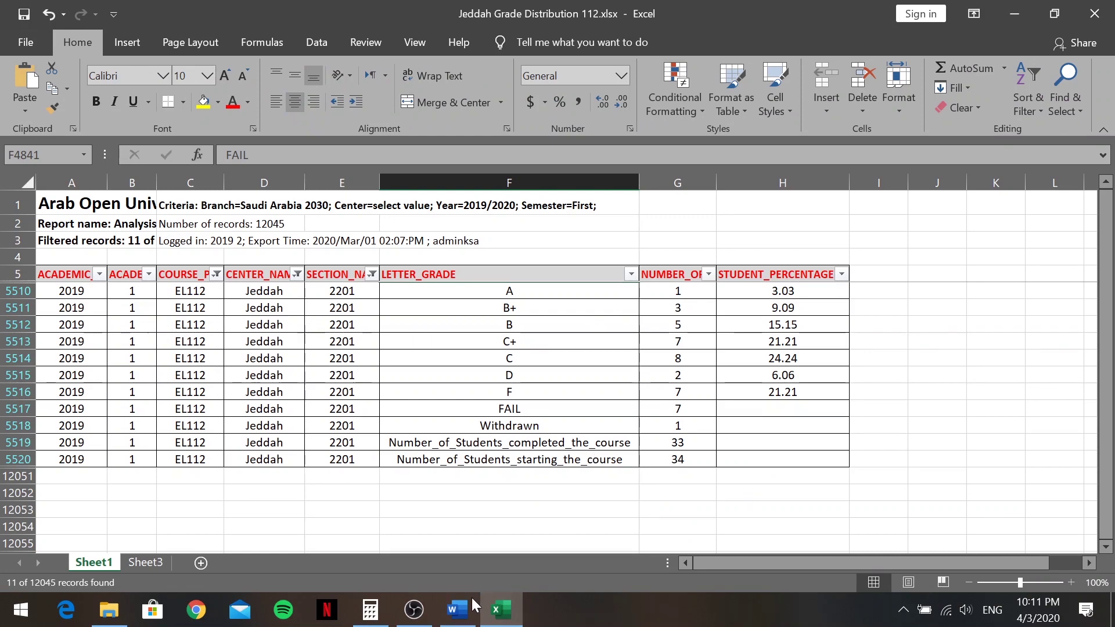
left_click(458, 609)
key("BackSpace")
key("BackSpace")
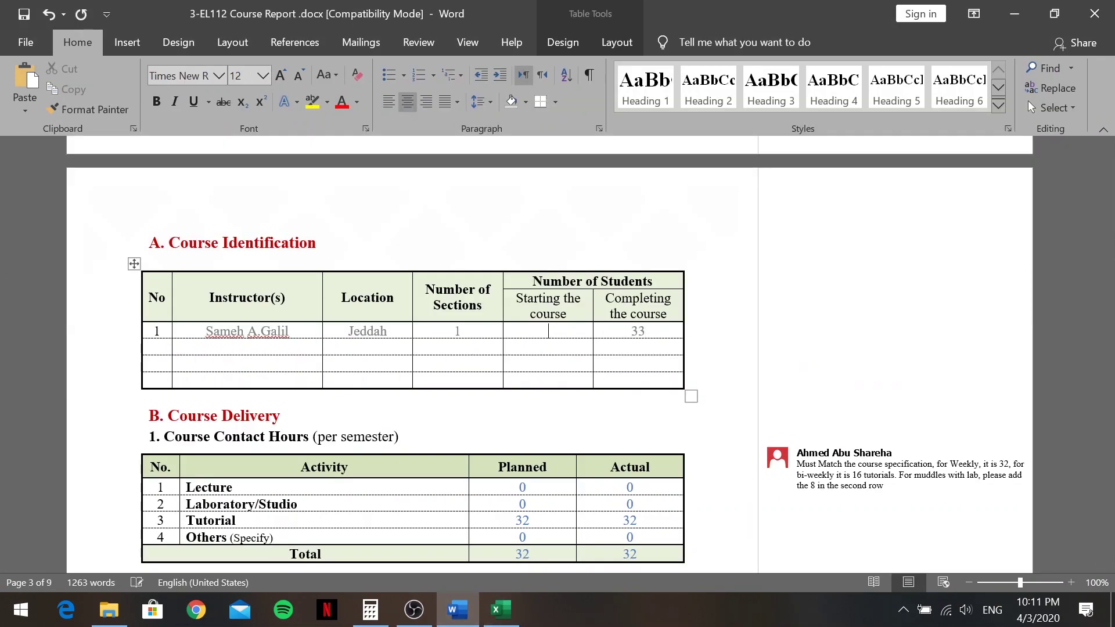
type("34")
Move down past sections B.2–B.6 to the Student Results grade distribution table
scroll(549, 355, "down", 5)
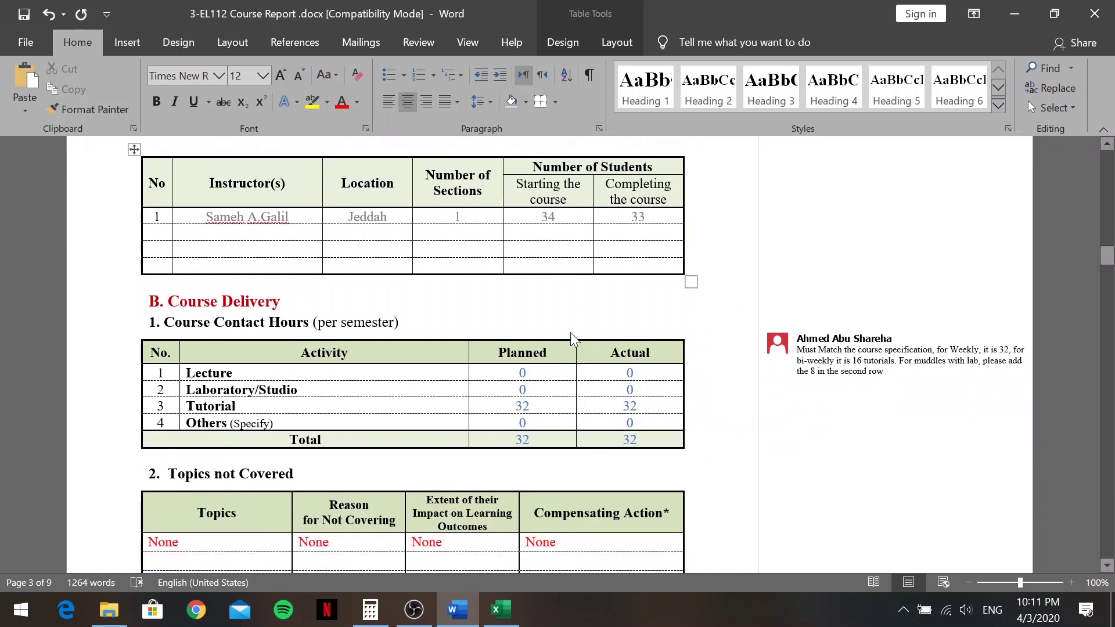
scroll(523, 288, "down", 1)
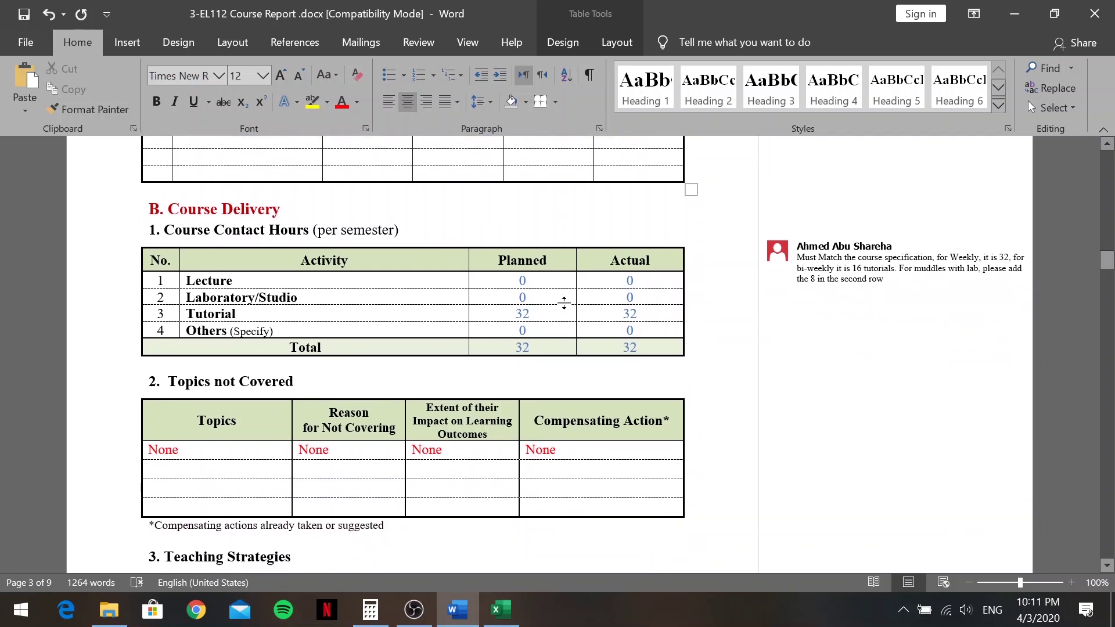
scroll(564, 303, "down", 7)
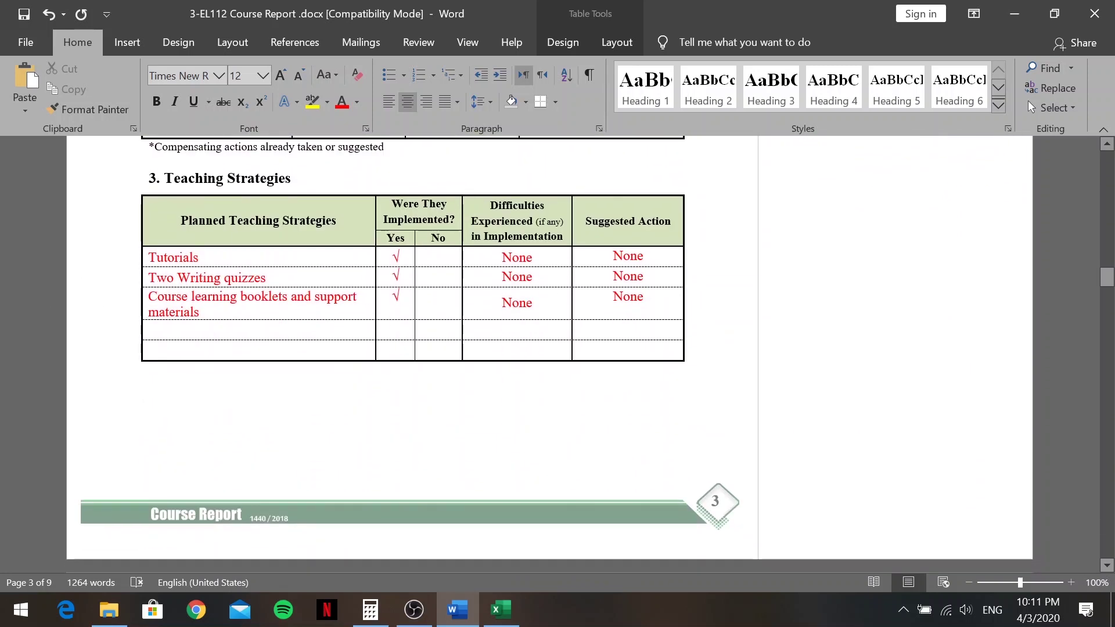
scroll(299, 280, "down", 8)
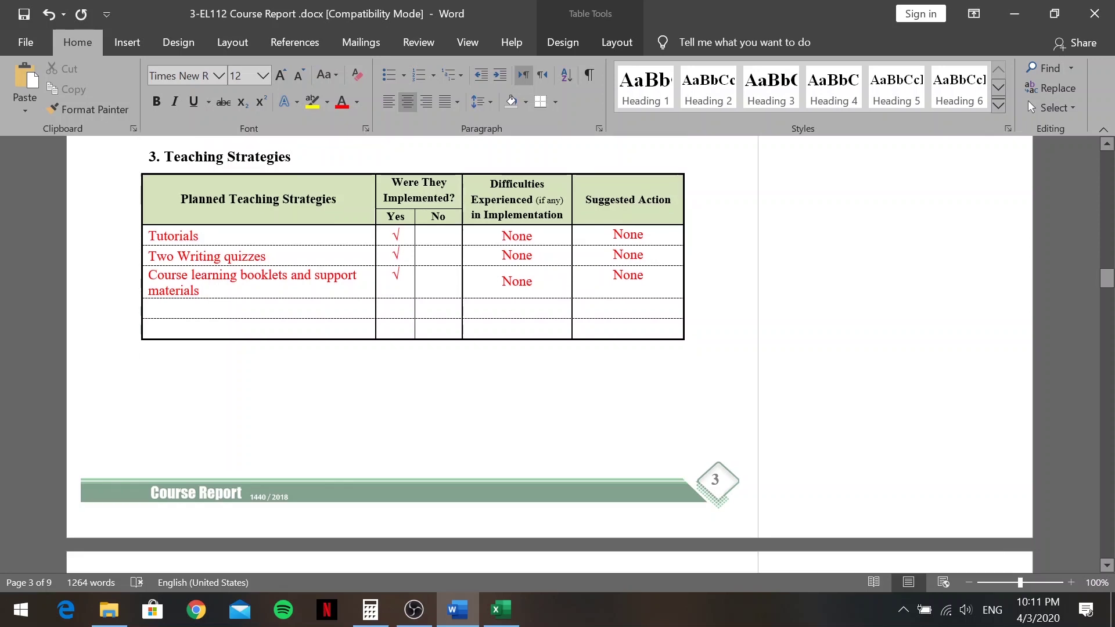
scroll(412, 354, "down", 6)
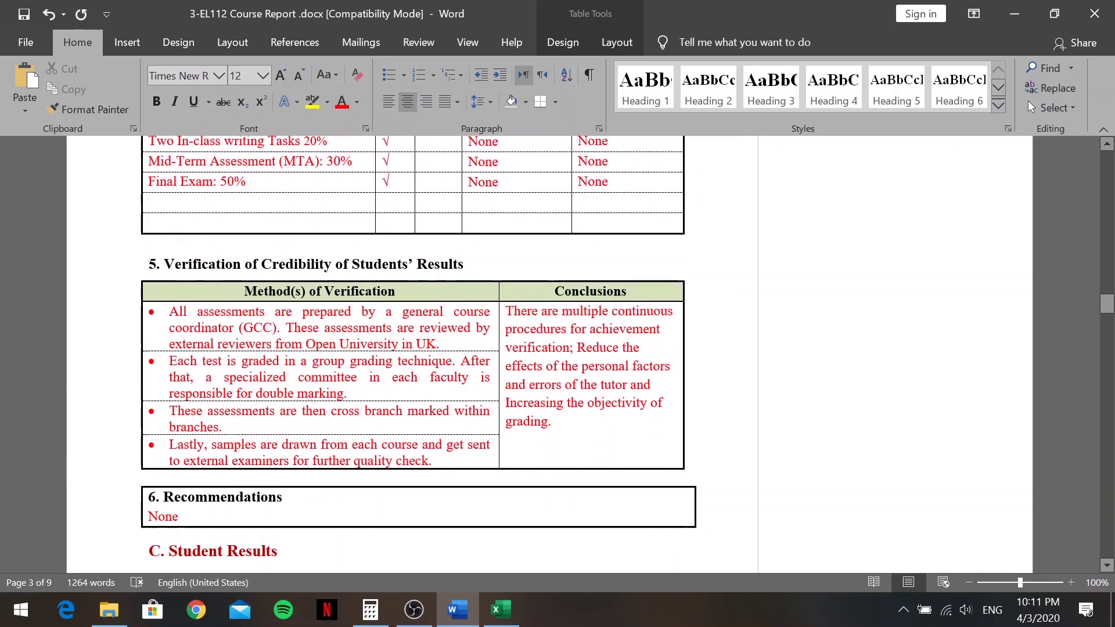
scroll(410, 300, "down", 1)
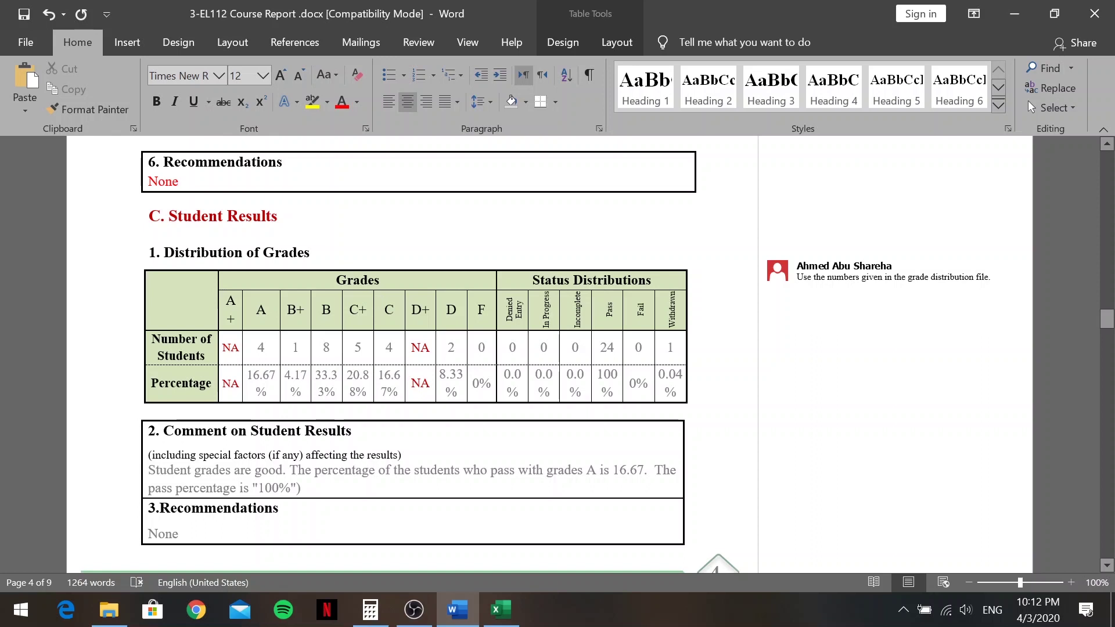
Bring the Excel workbook forward to read the section 2201 grade counts (A 1, B+ 3, B 5, C+ 7, C 8)
scroll(412, 354, "down", 1)
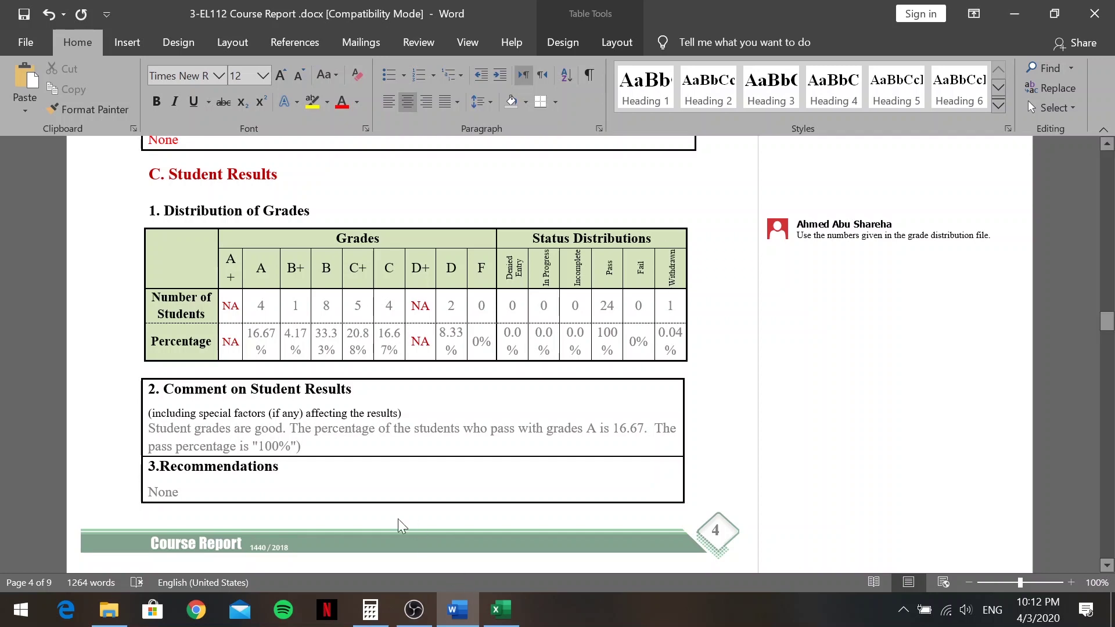
left_click(500, 610)
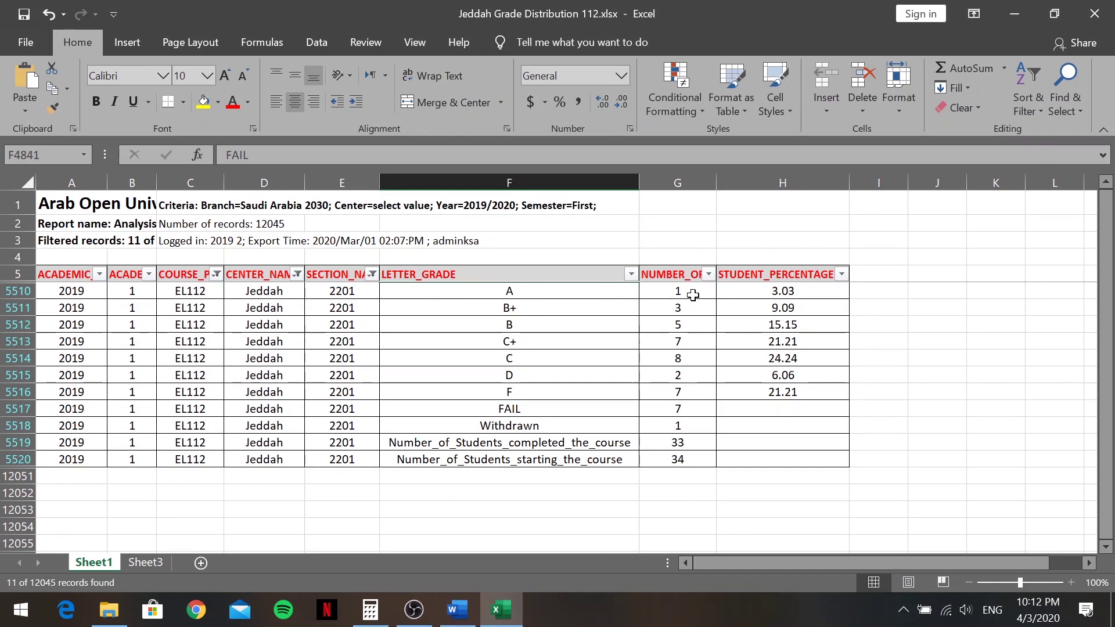
Change the A-grade entry to 1 student at 3.03%
left_click(458, 610)
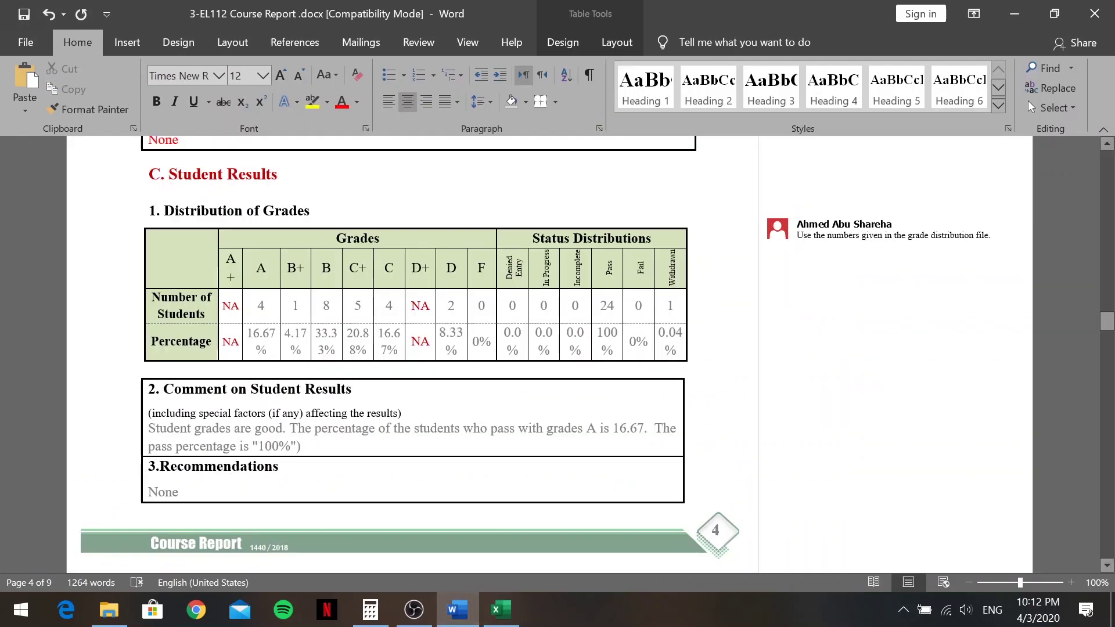
double_click(260, 305)
type("1")
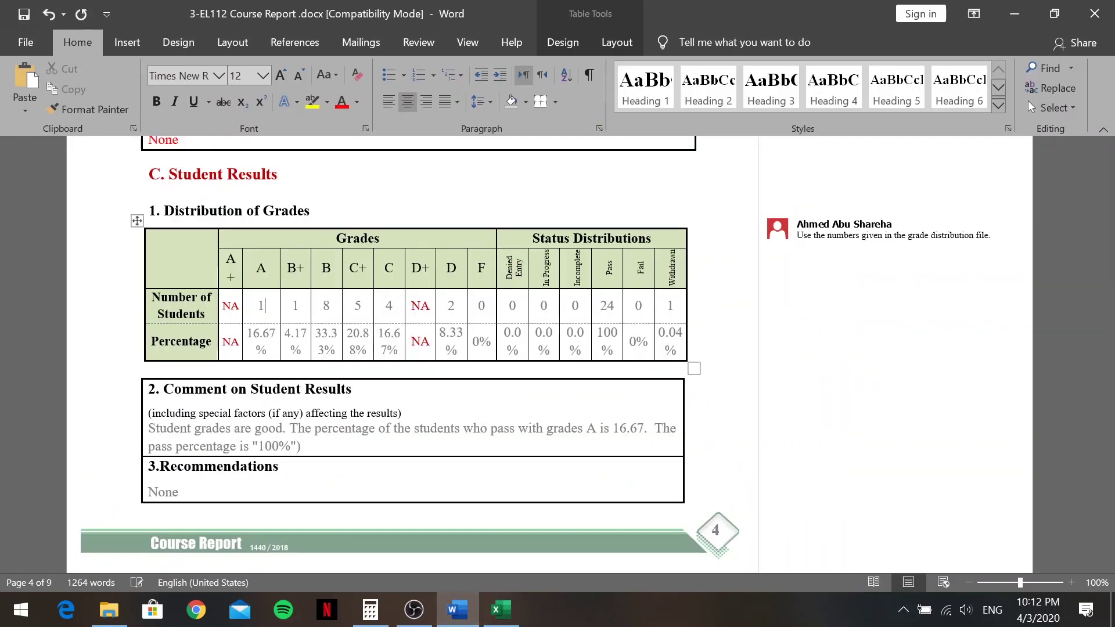
key("alt+Tab")
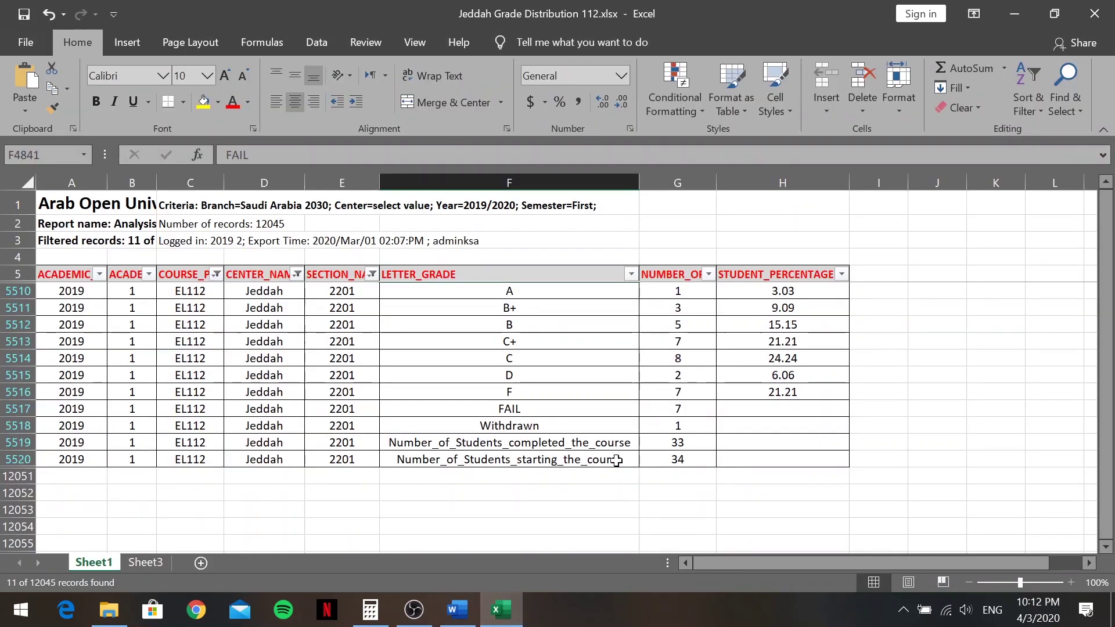
key("alt+Tab")
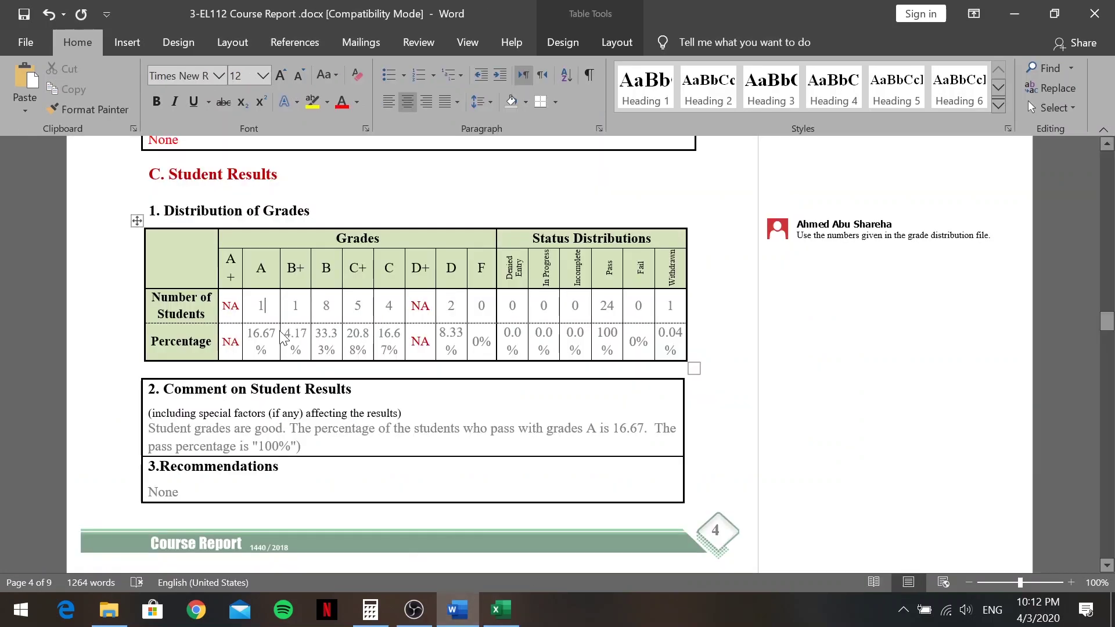
key("BackSpace")
key("BackSpace")
key("BackSpace")
key("BackSpace")
key("BackSpace")
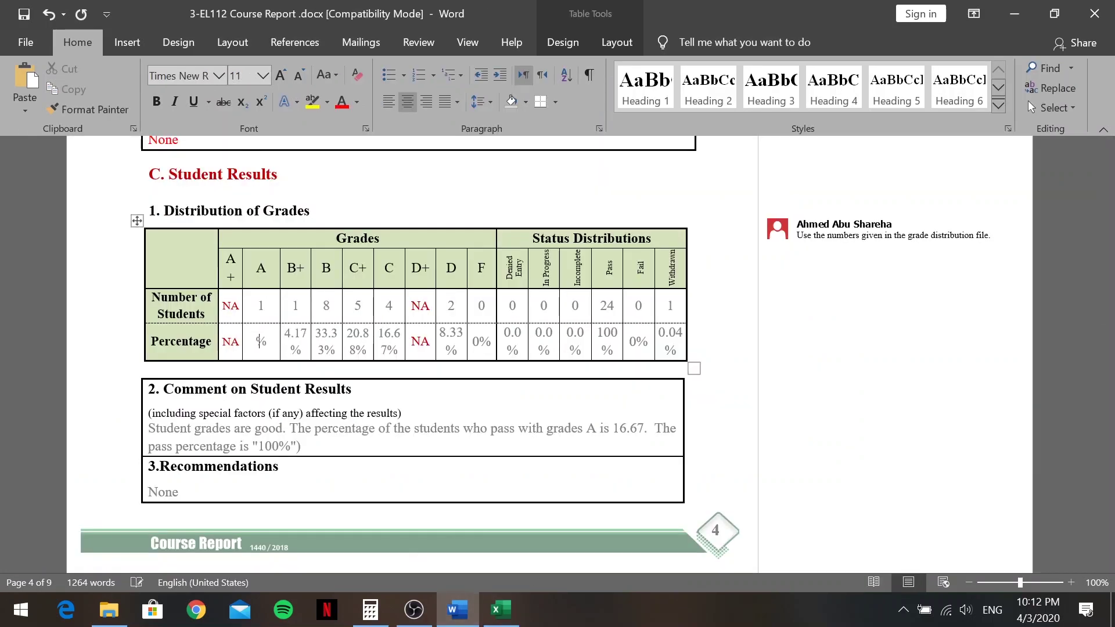
type("3.03")
Change the B+ entry to 3 students at 9.09%
left_click(500, 610)
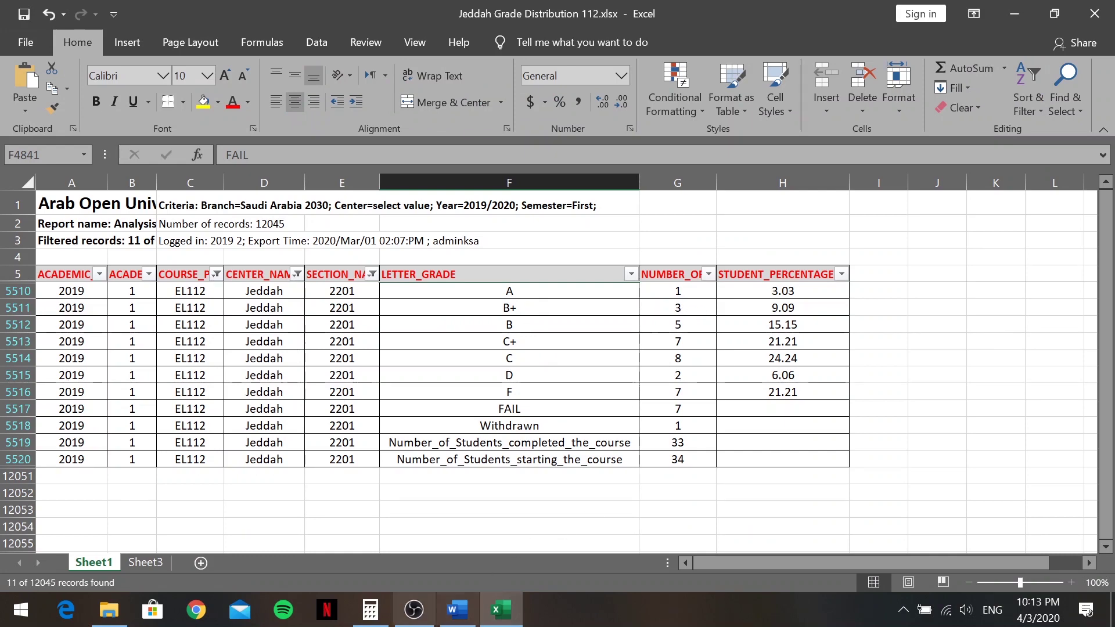
left_click(458, 610)
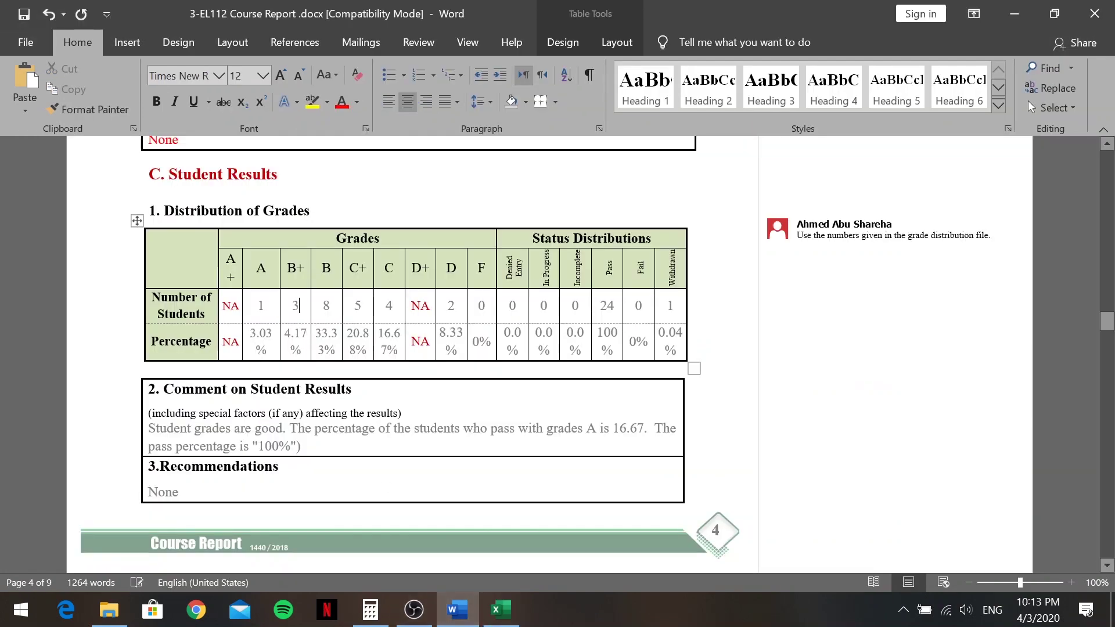
key("BackSpace")
type("3")
key("BackSpace")
key("BackSpace")
key("BackSpace")
key("BackSpace")
type("9.09")
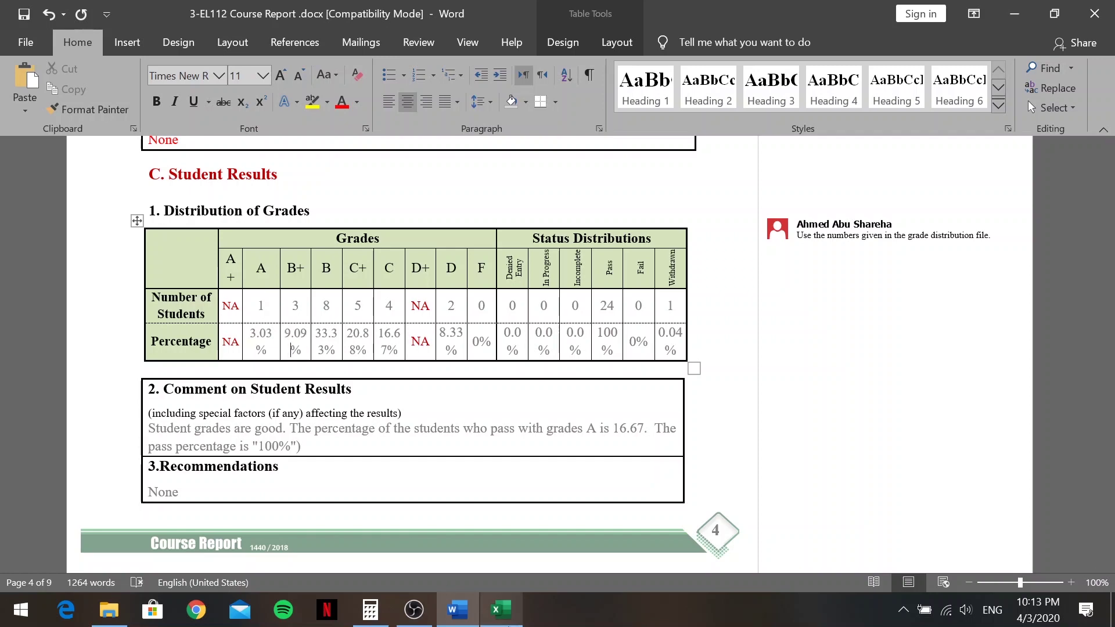
left_click(501, 610)
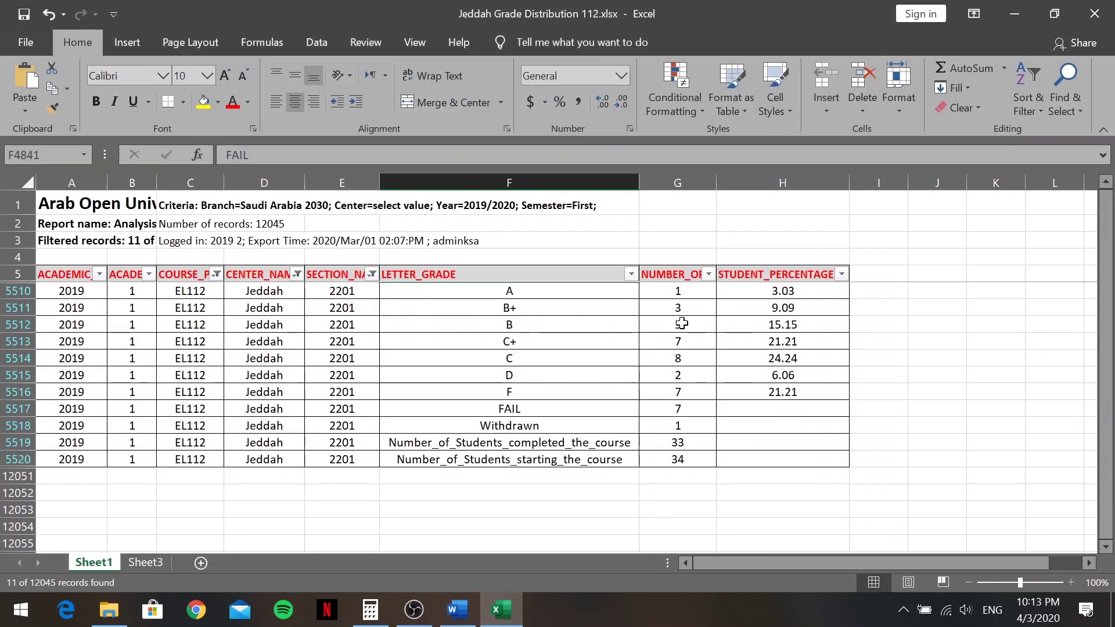
Update the B row to 5 students at 15.15%
left_click(457, 610)
left_click(328, 306)
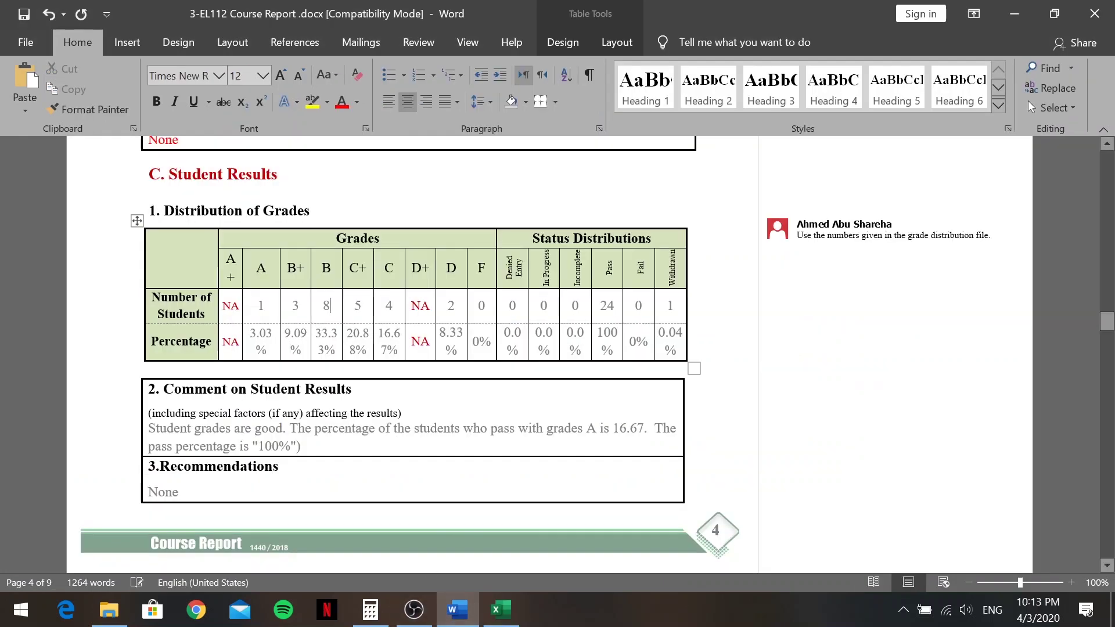
key("BackSpace")
type("5")
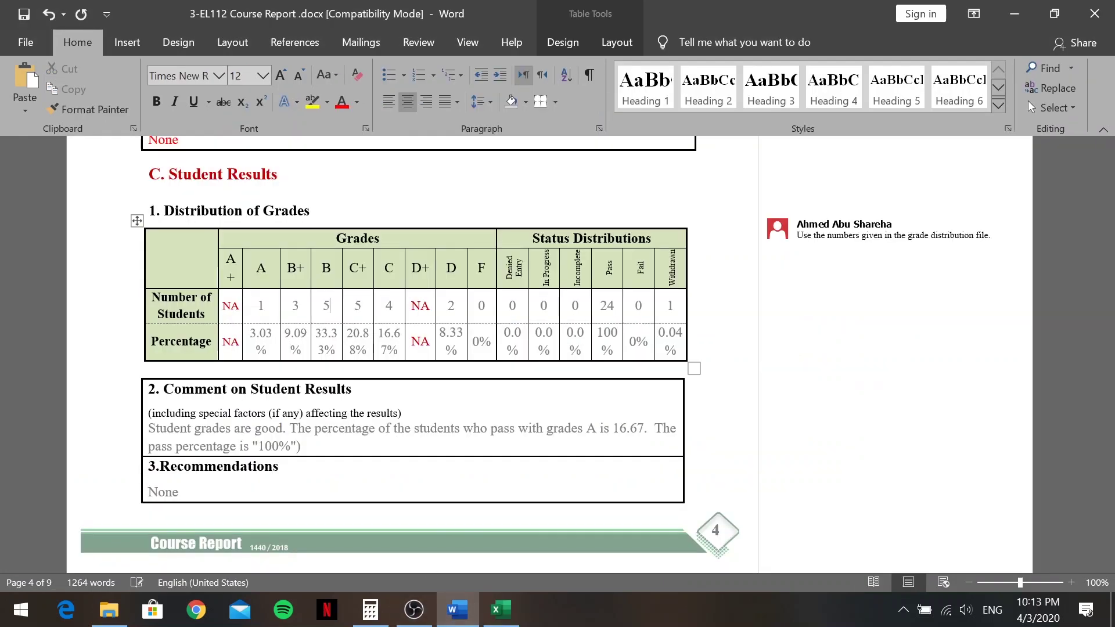
left_click(501, 610)
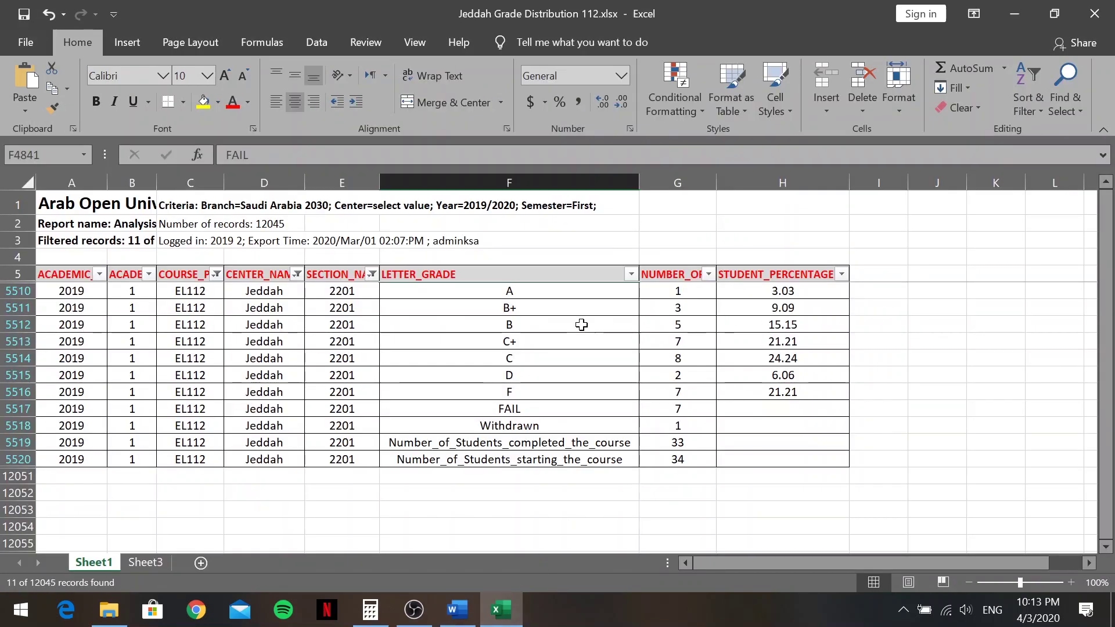
left_click(458, 611)
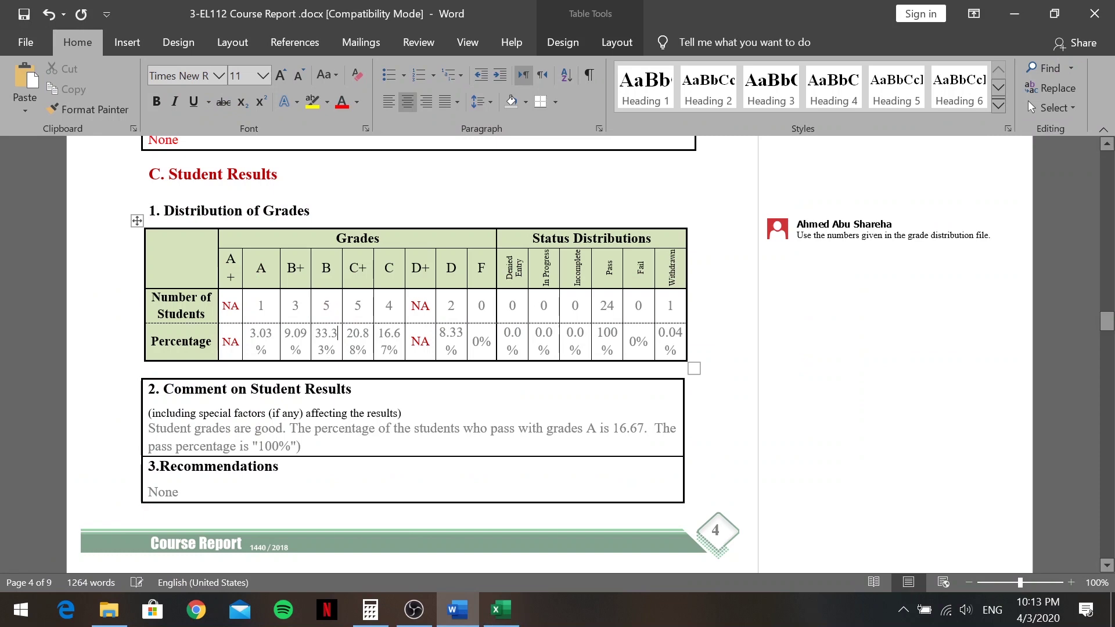
key("BackSpace")
key("BackSpace")
key("BackSpace")
key("BackSpace")
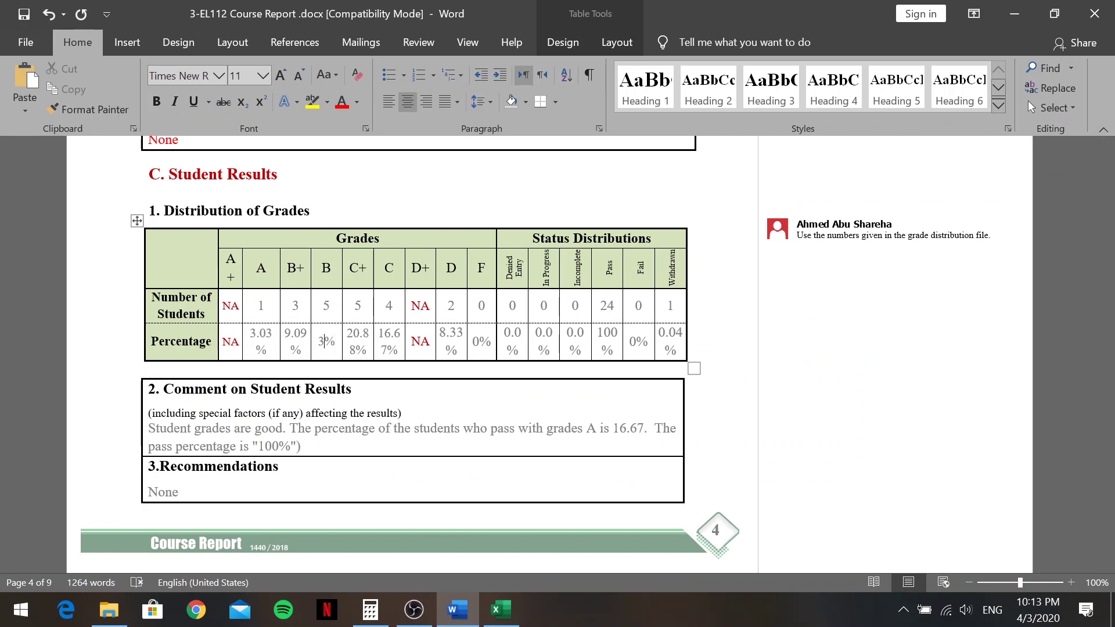
key("BackSpace")
type("15.15")
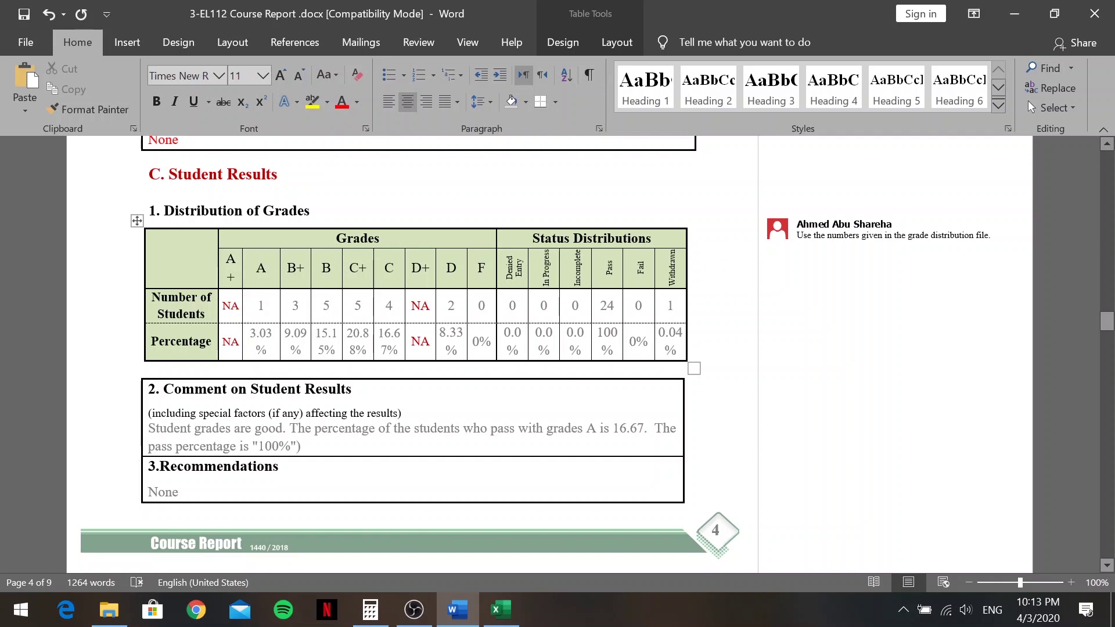
Update the C+ row to 7 students at 21.21%
left_click(502, 610)
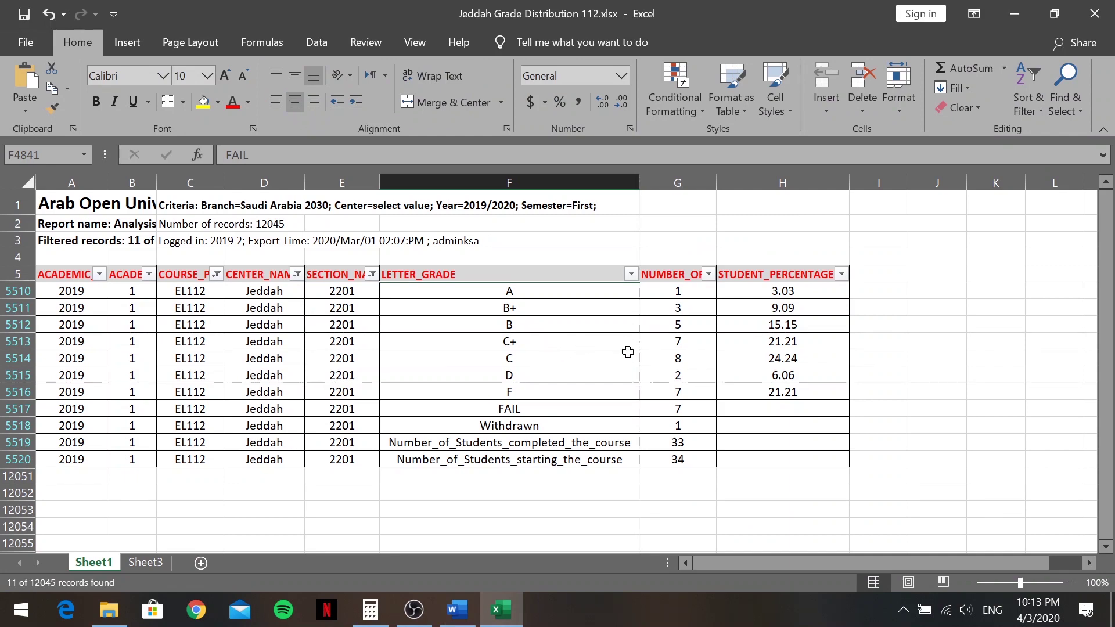
left_click(458, 609)
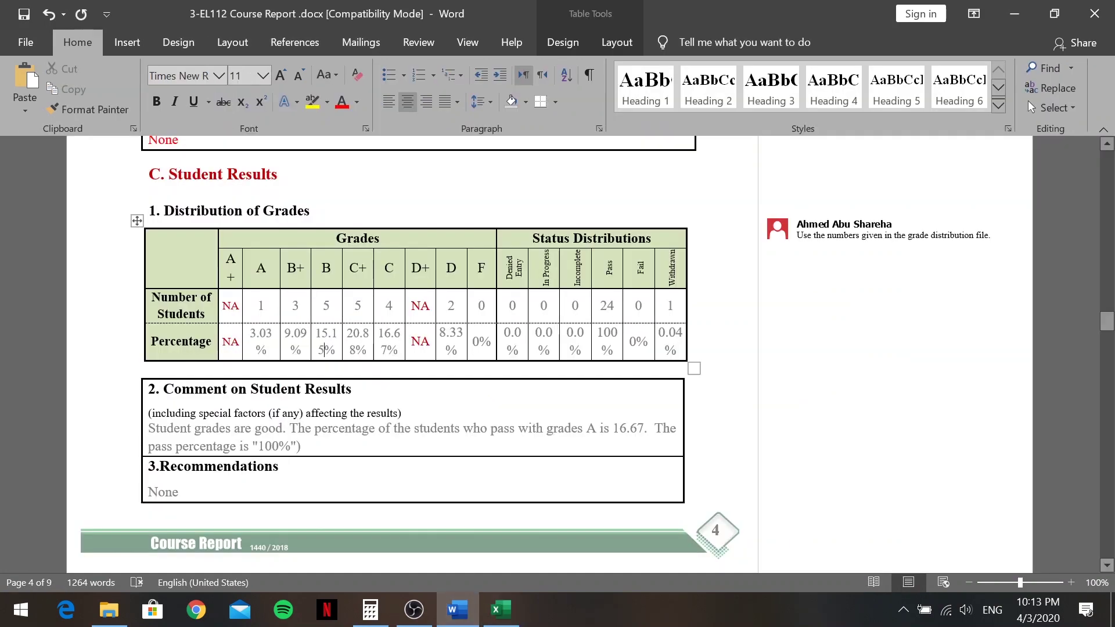
left_click(360, 305)
key("BackSpace")
type("7")
key("BackSpace")
key("BackSpace")
key("BackSpace")
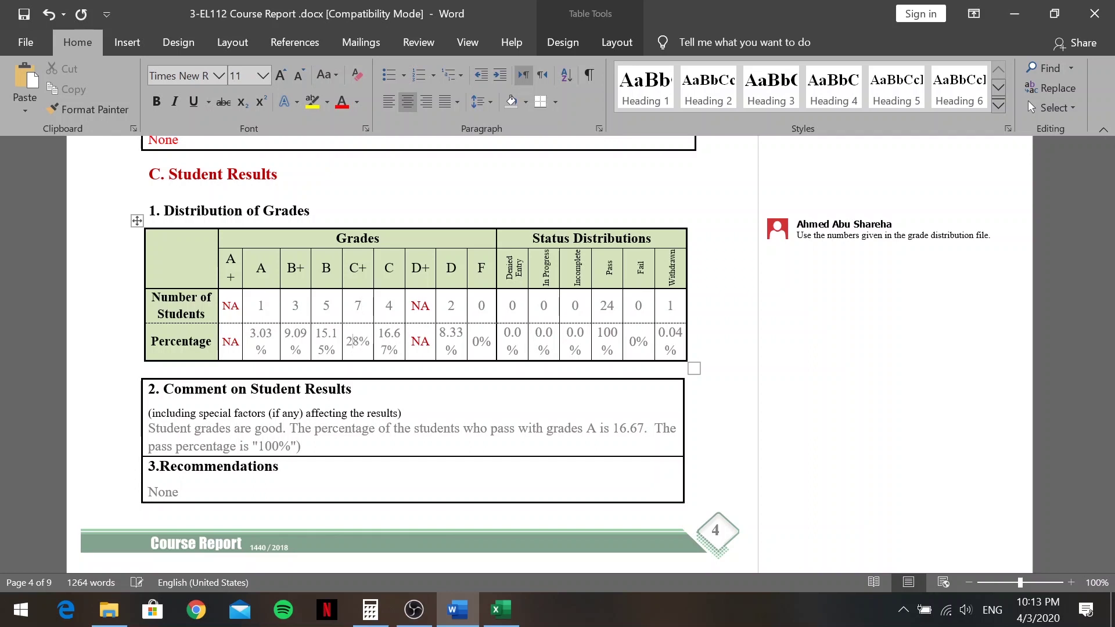
key("BackSpace")
type("1.21")
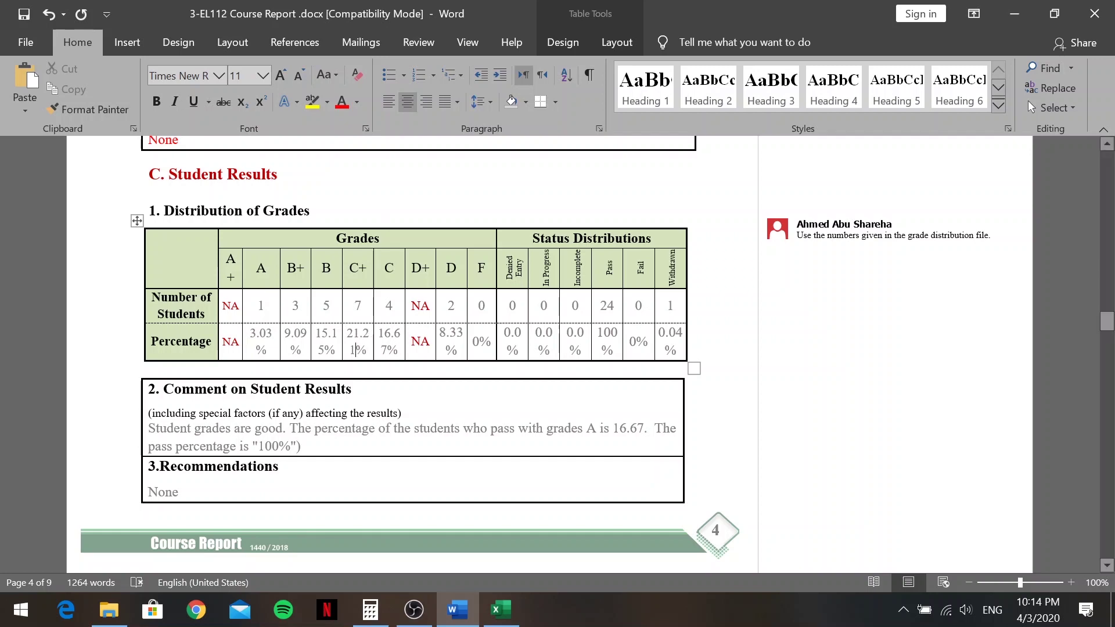
Update the C row to 8 students at 24.24%
left_click(499, 617)
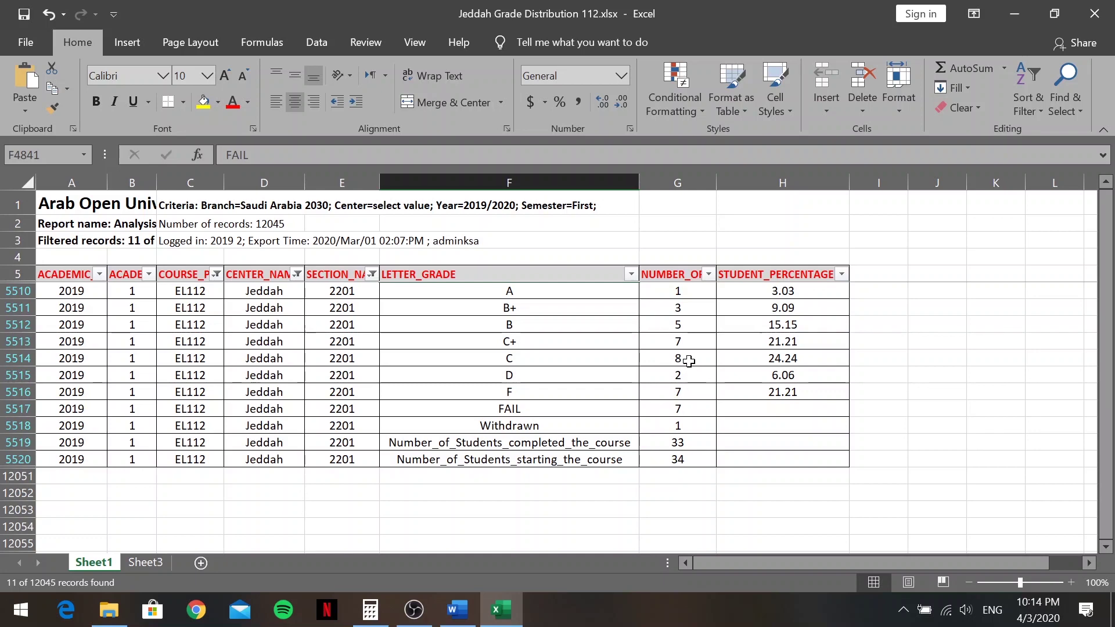
left_click(458, 610)
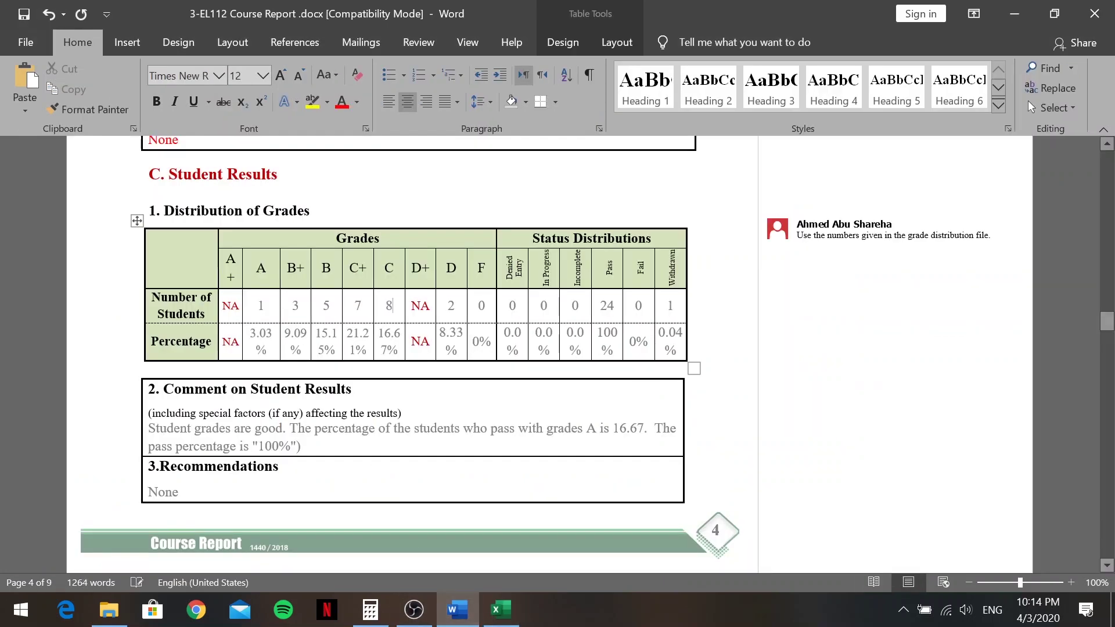
key("BackSpace")
type("8")
left_click_drag(401, 333, 378, 333)
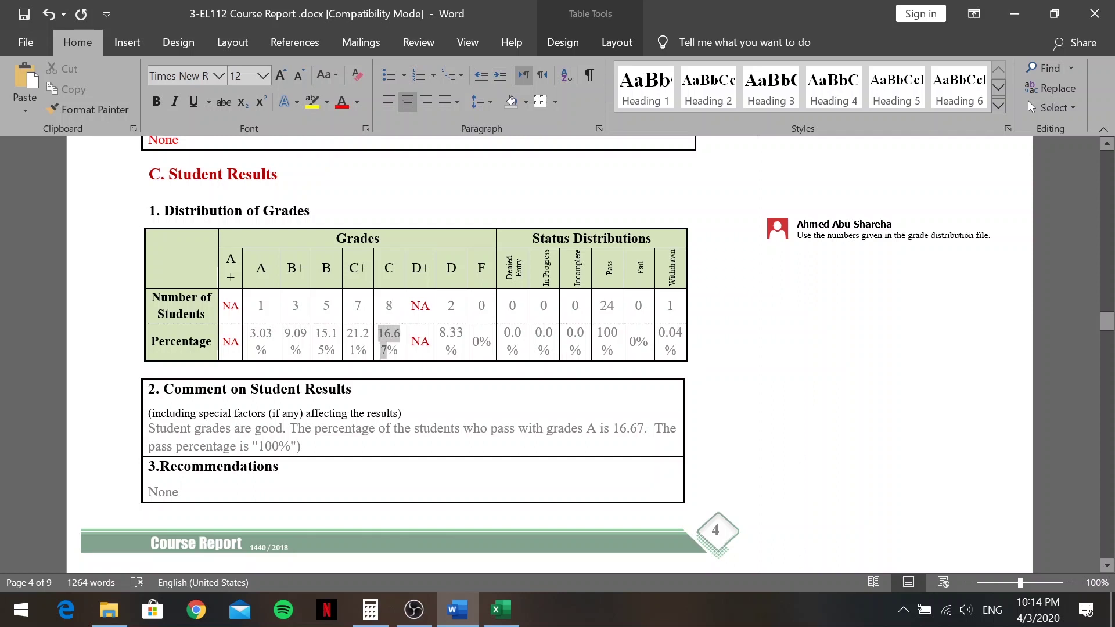
left_click(385, 333)
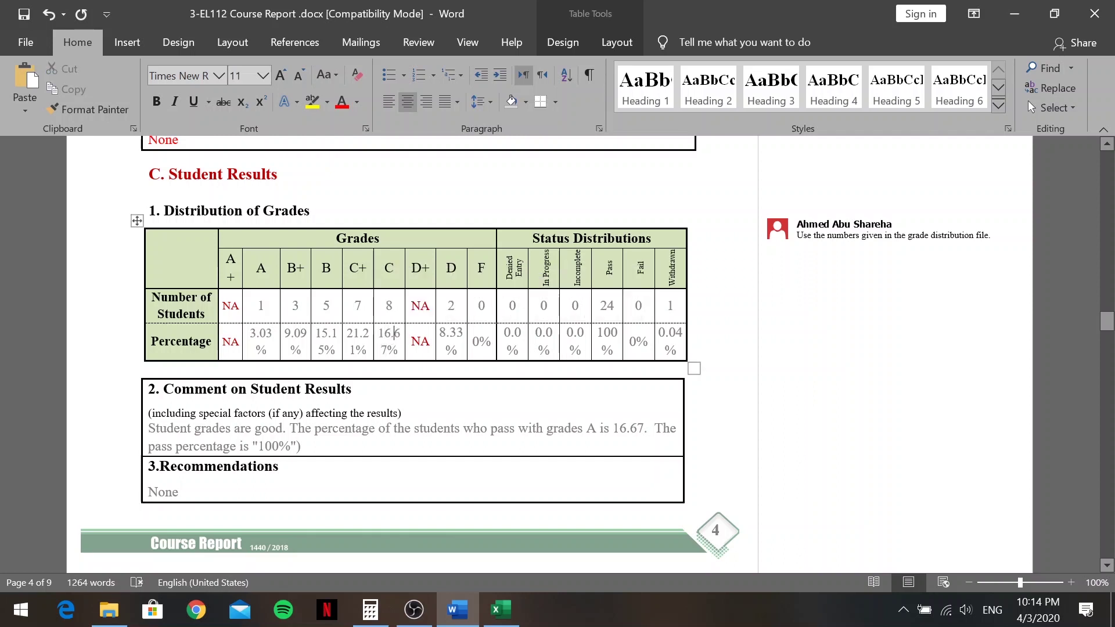
key("BackSpace")
key("BackSpace")
key("BackSpace")
key("BackSpace")
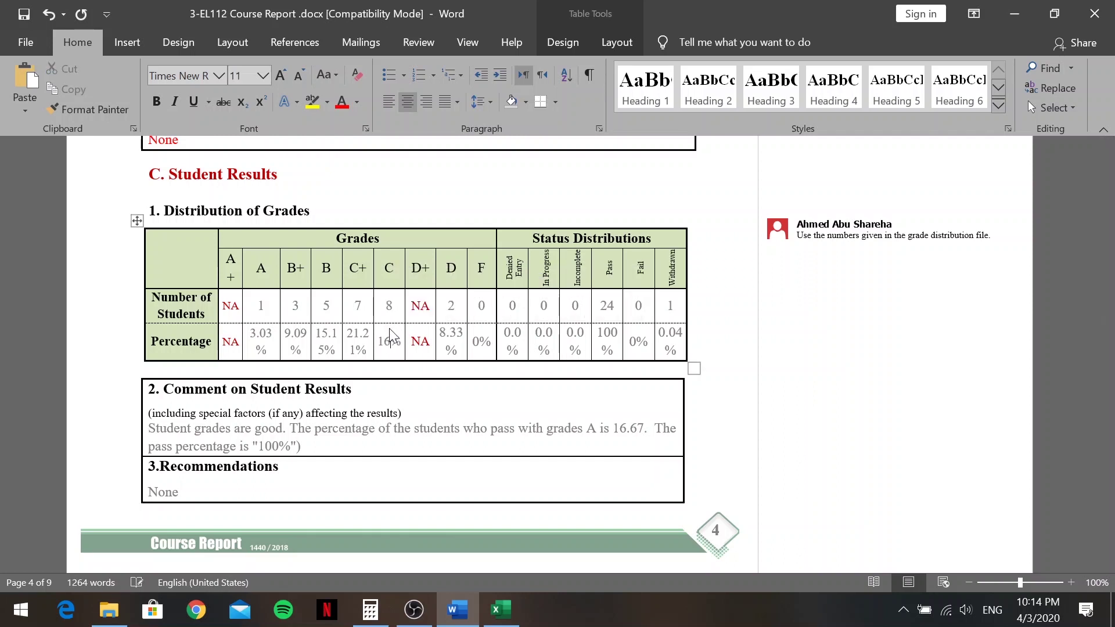
type("1")
key("BackSpace")
type("24")
key("Delete")
type(".24")
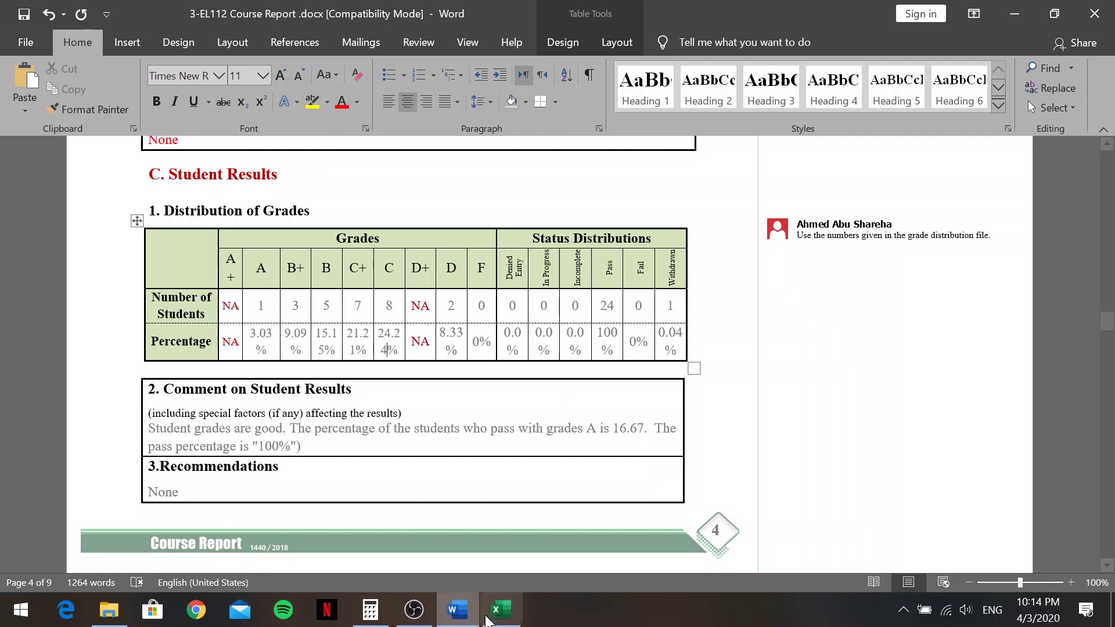
Correct the D percentage to 6.06%, rechecking it against the spreadsheet
left_click(488, 619)
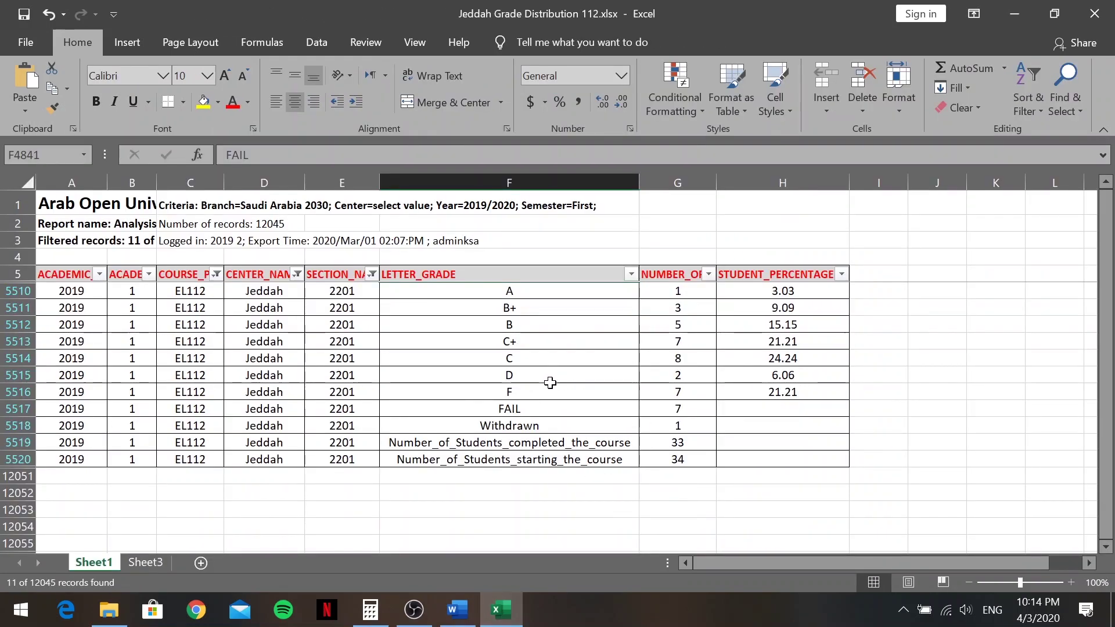
left_click(453, 619)
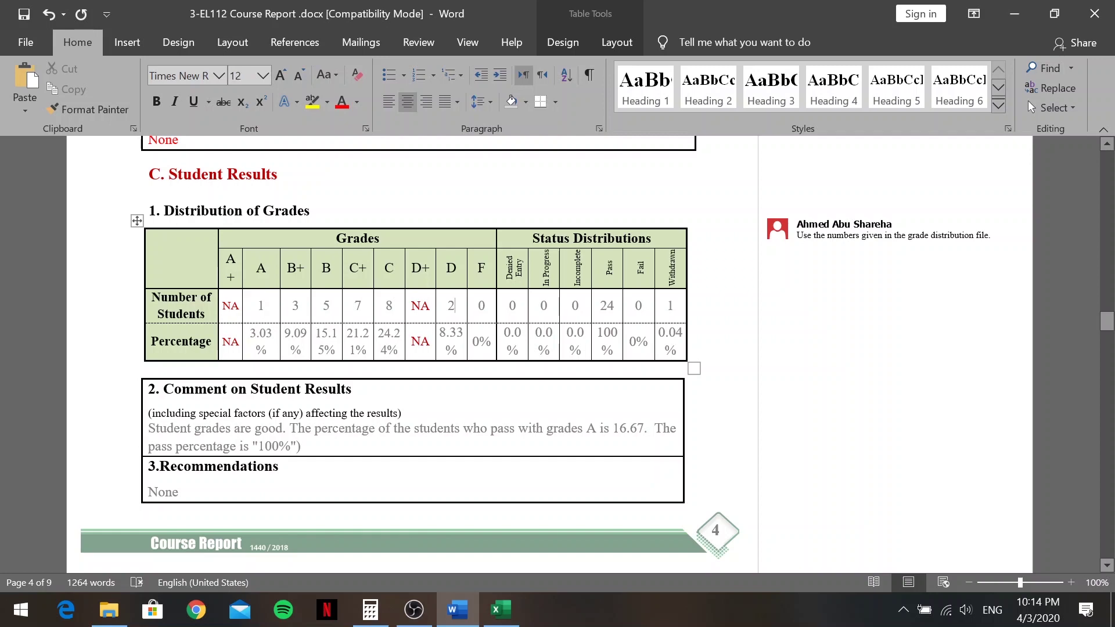
key("alt+Tab")
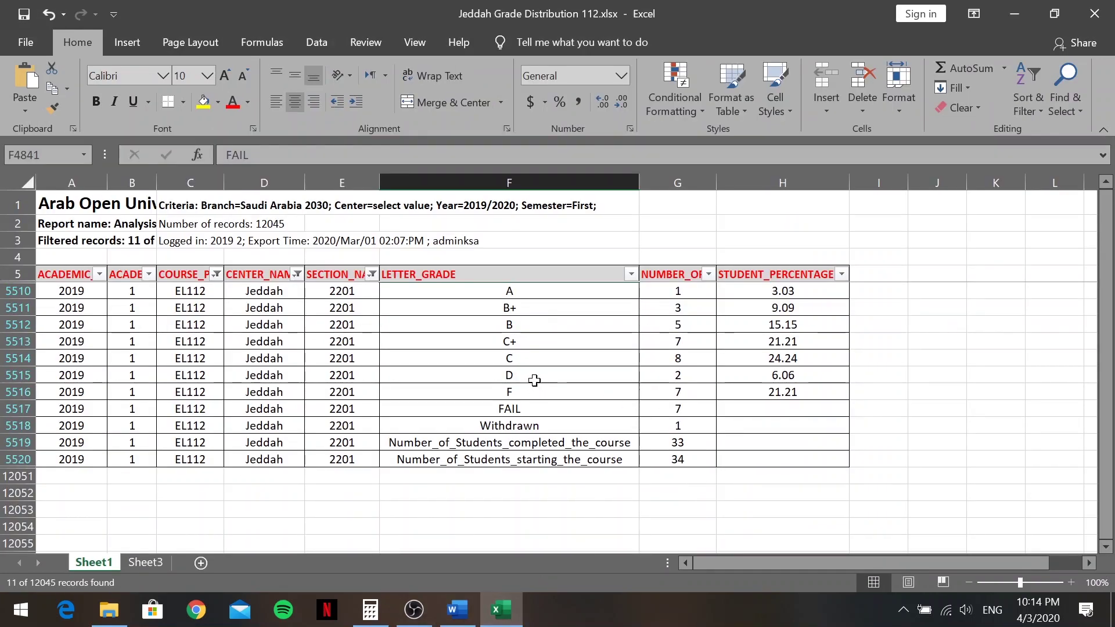
left_click(457, 610)
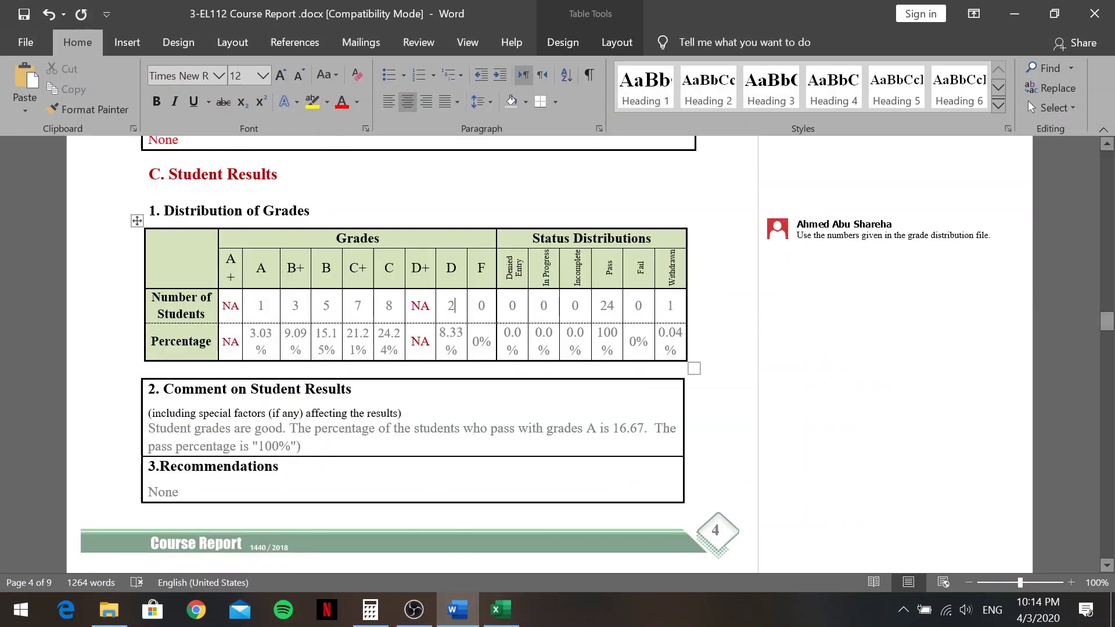
left_click_drag(457, 333, 439, 334)
type("2")
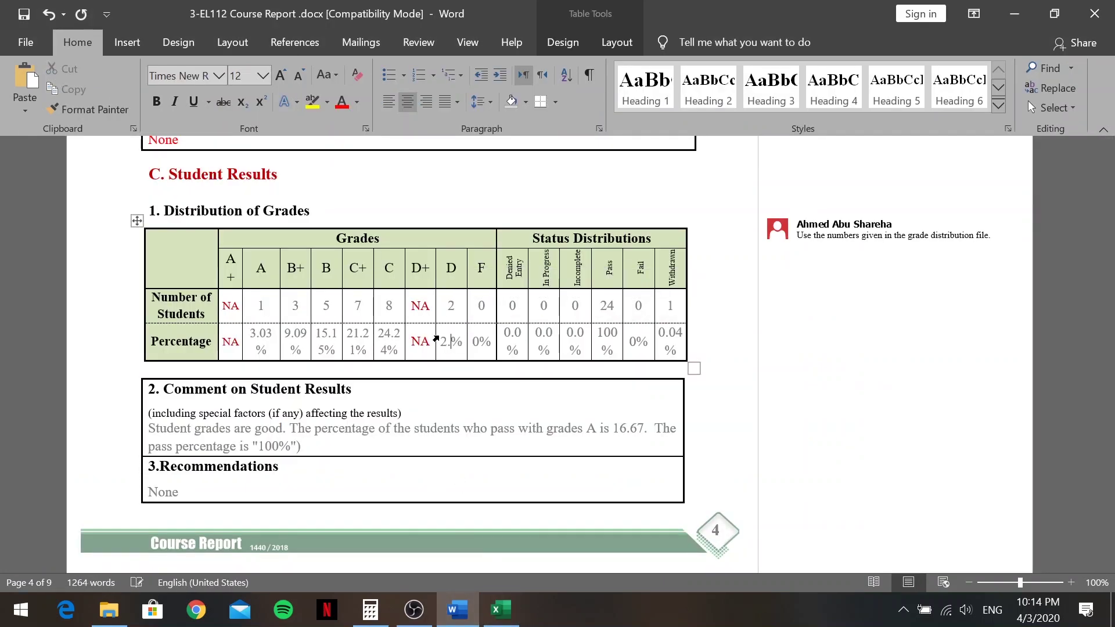
type(".06")
left_click(500, 609)
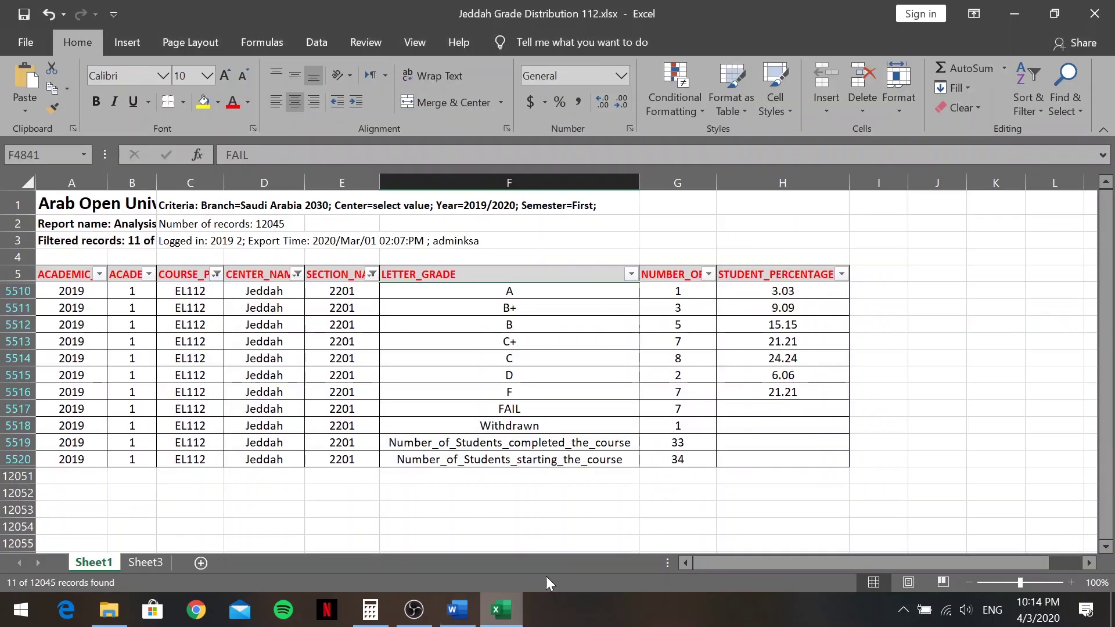
left_click(476, 611)
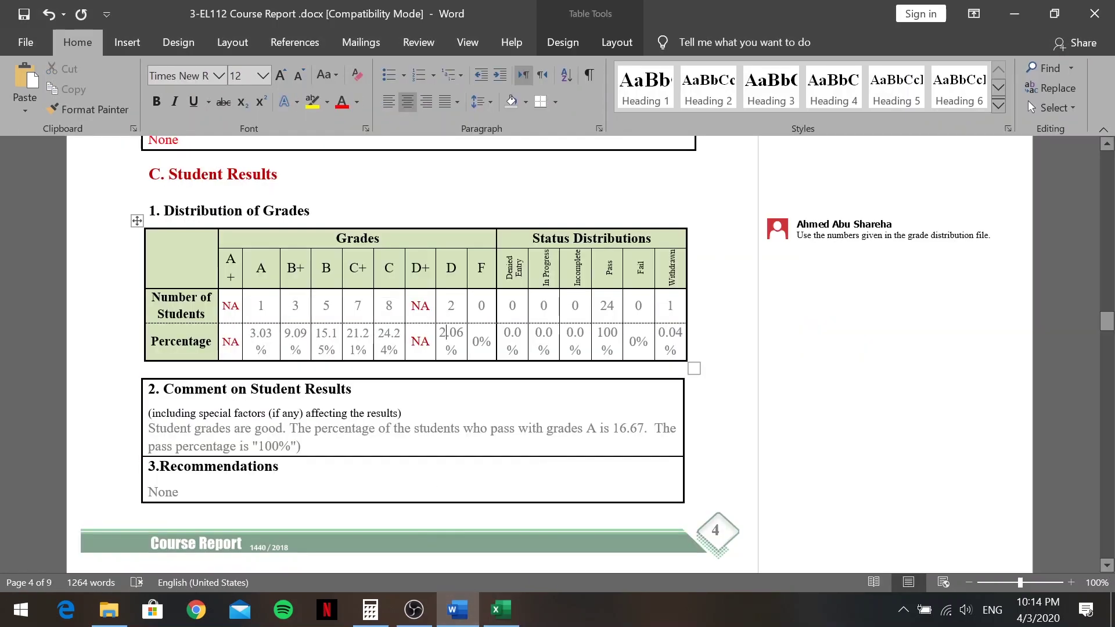
key("BackSpace")
type("6")
Update the F row to 7 students at 21.21%
left_click(501, 610)
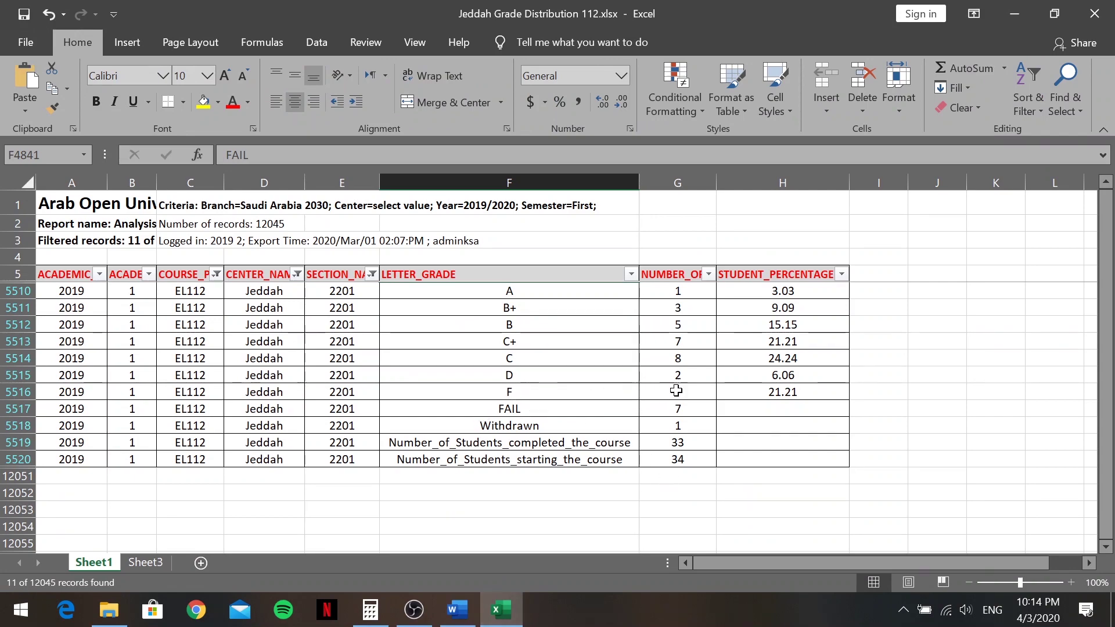
left_click(458, 610)
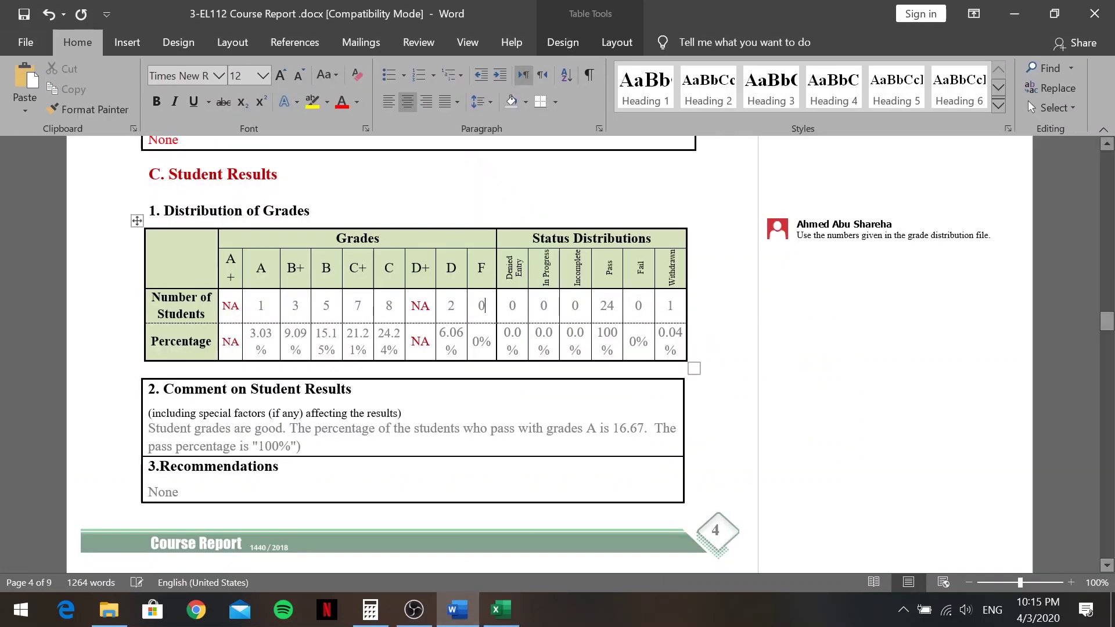
key("BackSpace")
type("7")
left_click(478, 342)
key("BackSpace")
type("21")
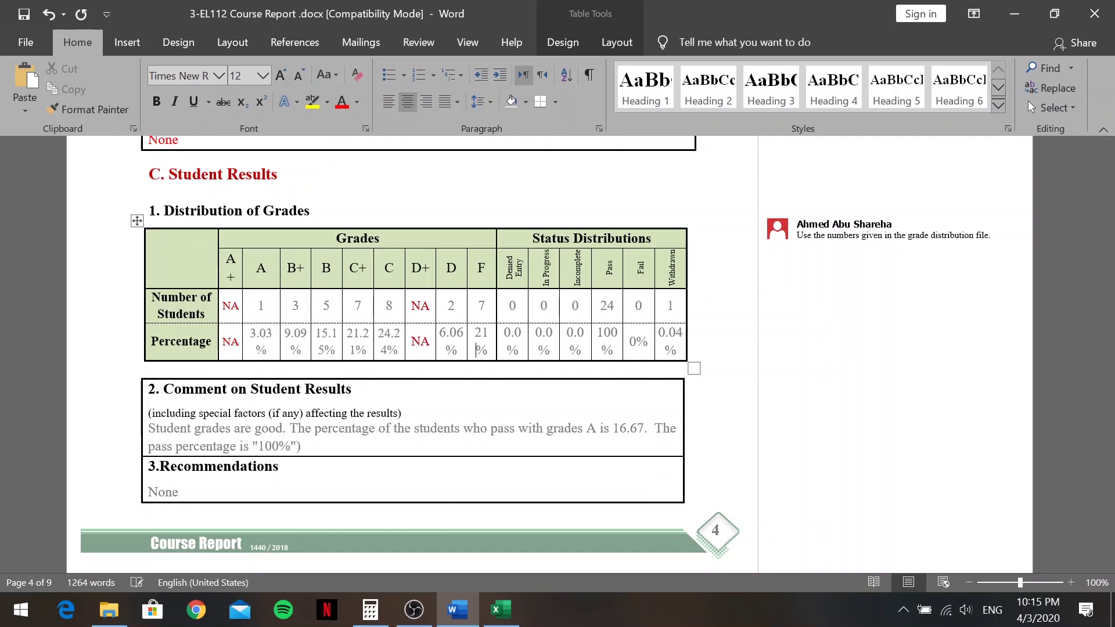
type(".21")
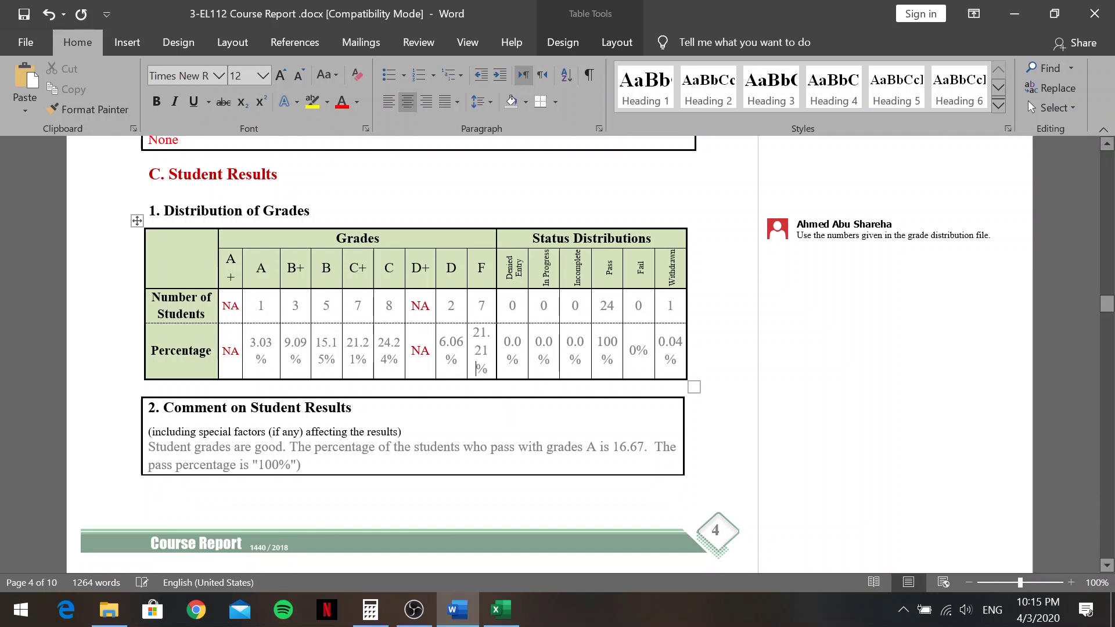
Change the Withdrawn percentage's last digit so it reads 0.02%
left_click(501, 610)
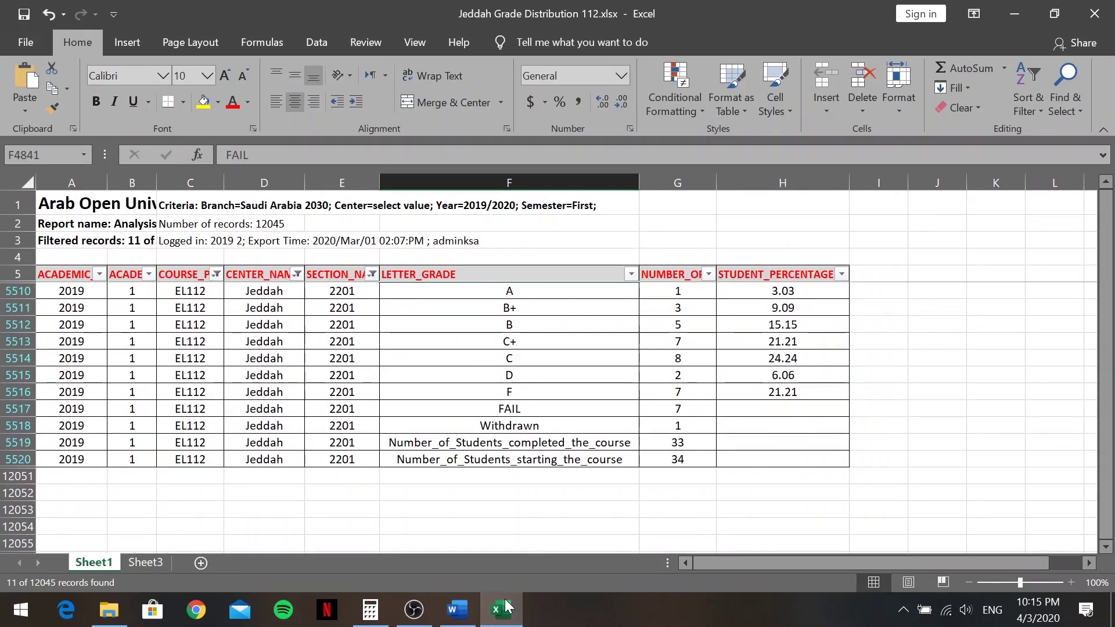
left_click(458, 610)
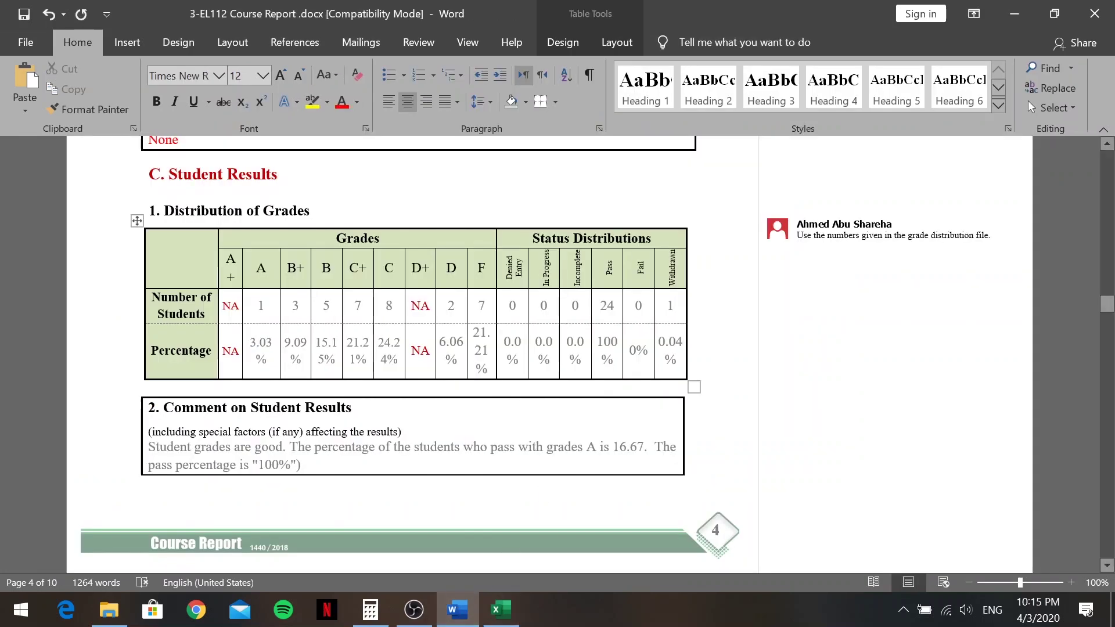
key("BackSpace")
type("2")
left_click(501, 609)
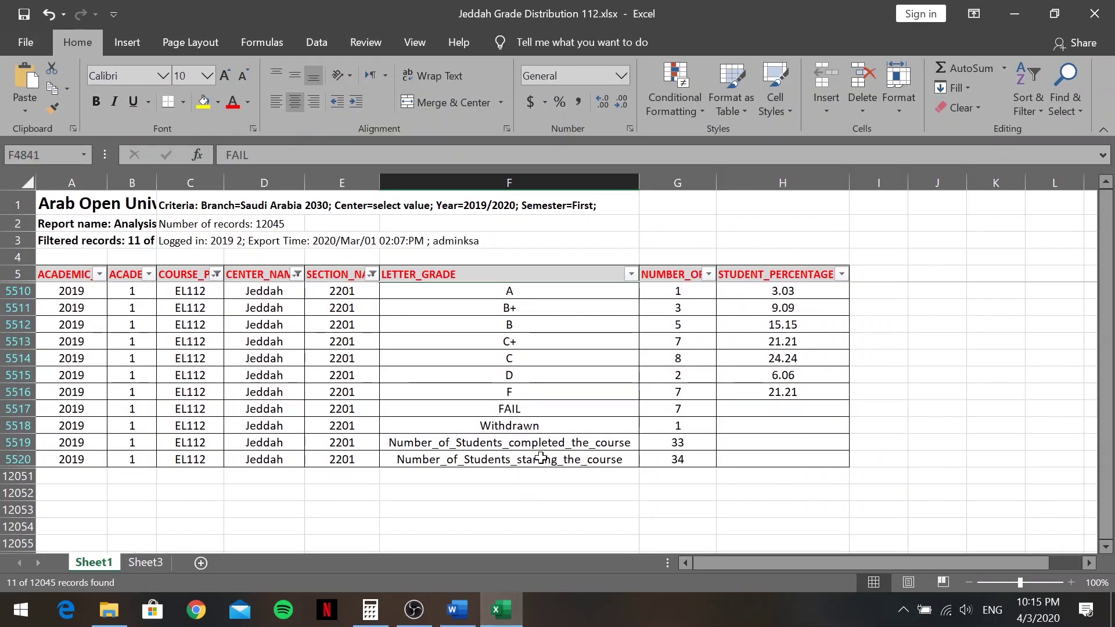
left_click(464, 620)
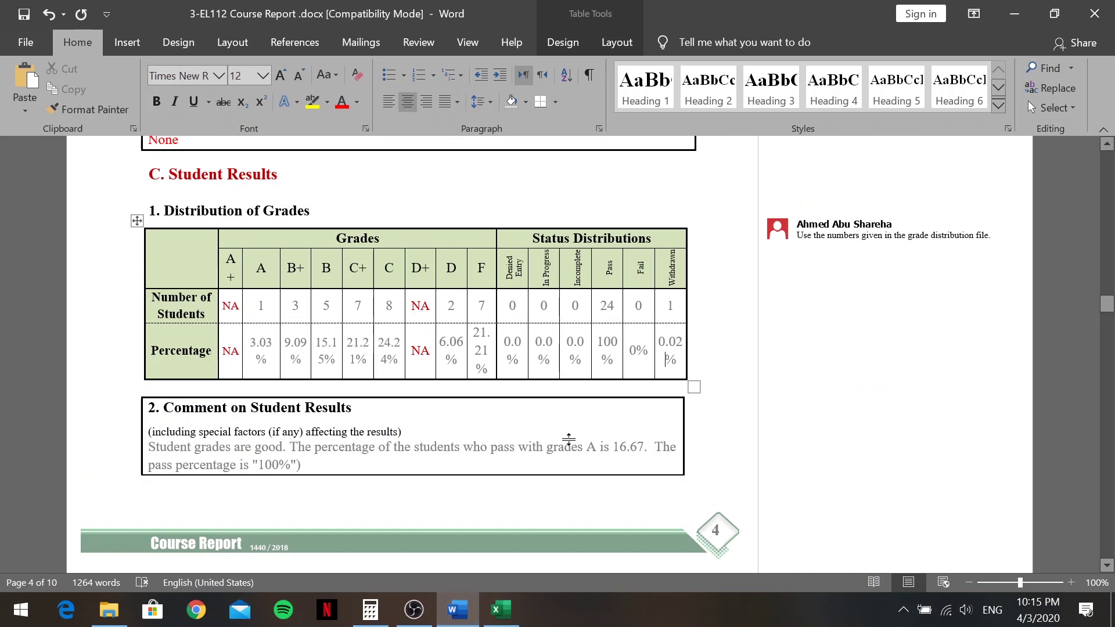
scroll(450, 495, "down", 1)
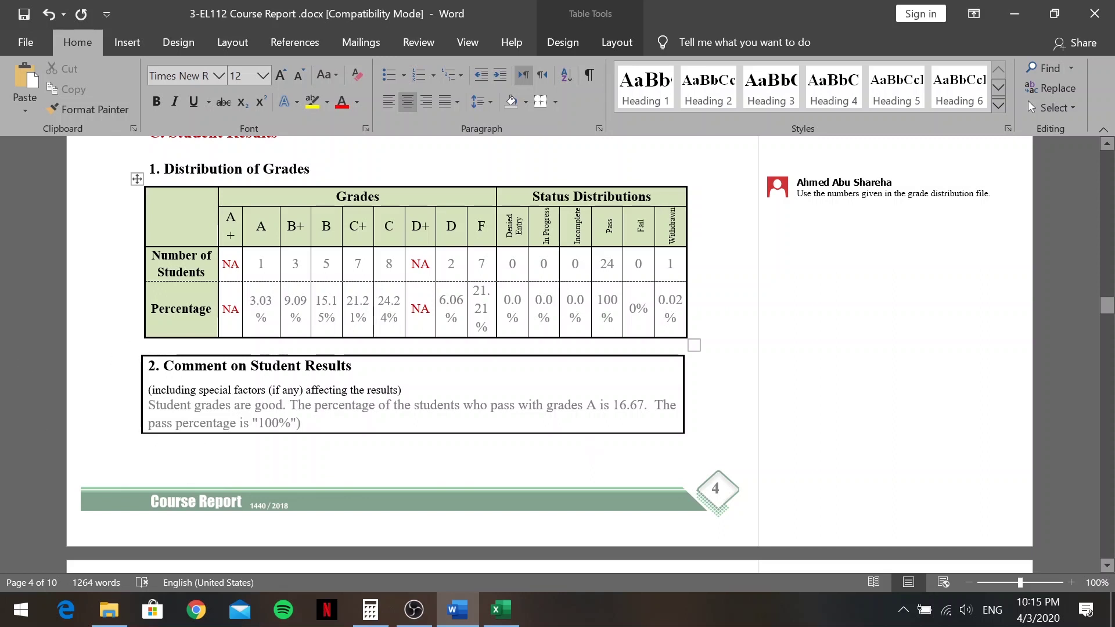
scroll(556, 486, "up", 2)
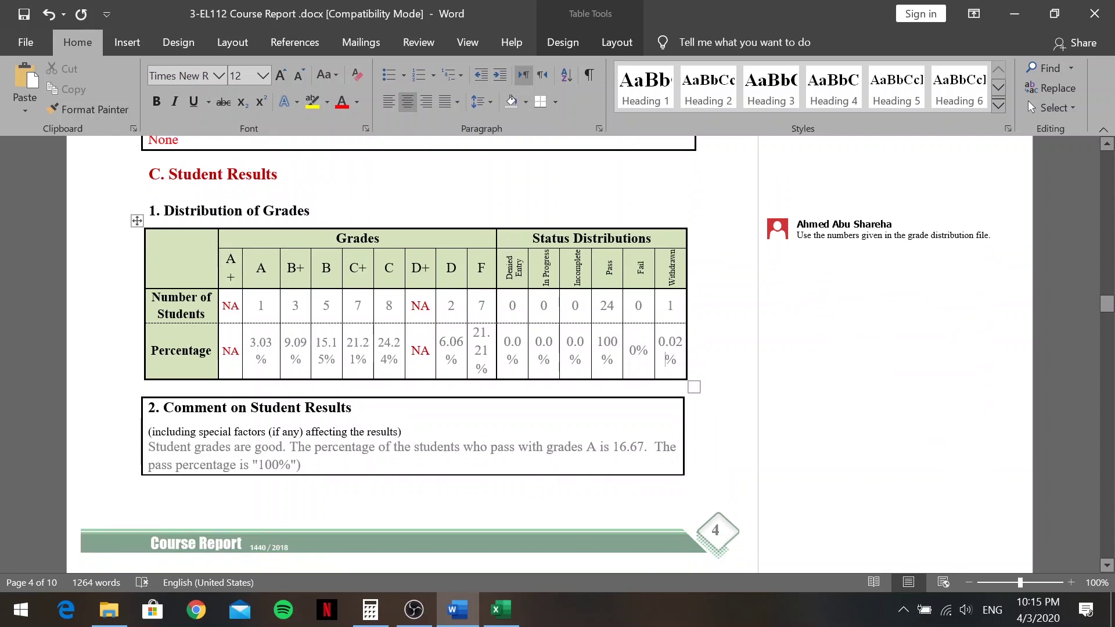
left_click(596, 447)
Replace 'Student grades are good' with 'More work is needed in the areas of reading and writing'
key("BackSpace")
key("BackSpace")
key("BackSpace")
key("BackSpace")
key("BackSpace")
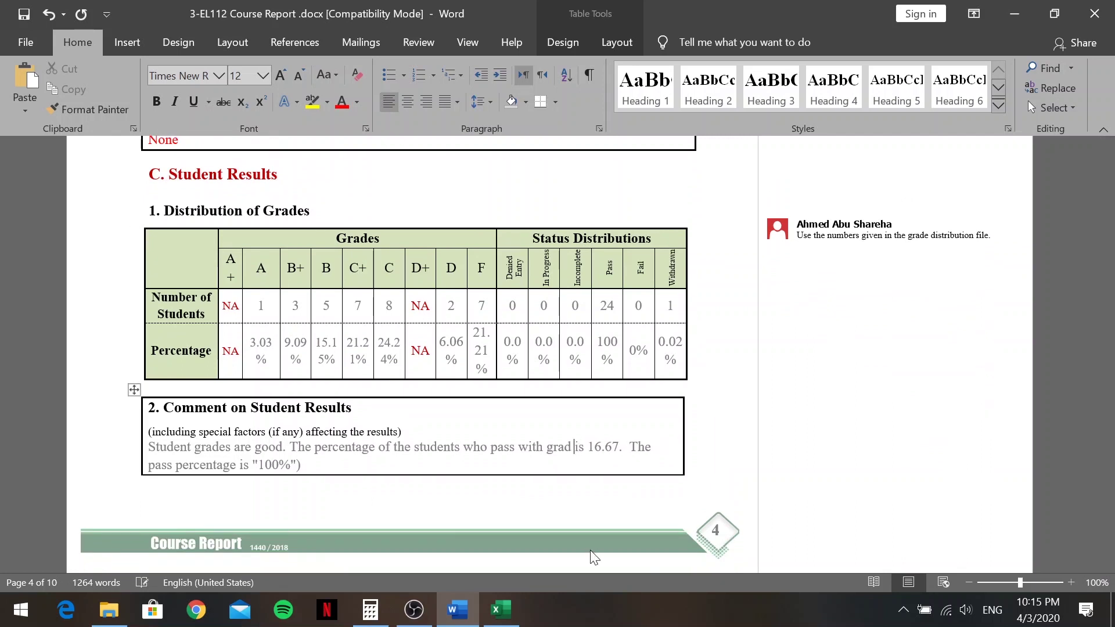
key("BackSpace")
key("BackSpace")
key("BackSpace")
key("BackSpace")
key("BackSpace")
key("BackSpace")
key("BackSpace")
key("BackSpace")
key("BackSpace")
key("BackSpace")
key("BackSpace")
key("BackSpace")
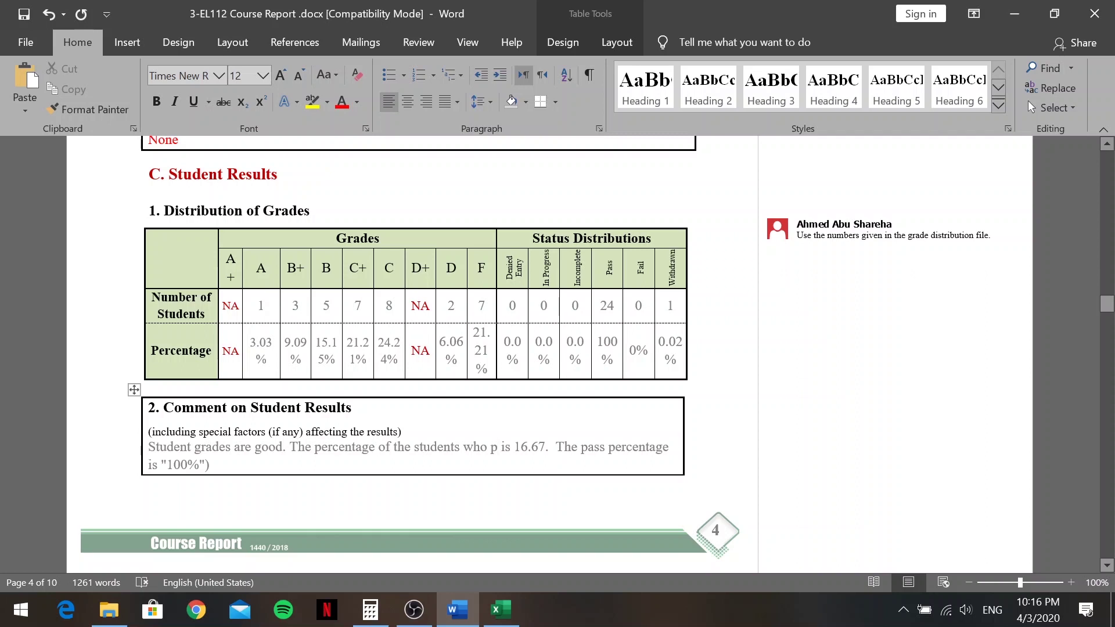
left_click_drag(148, 447, 283, 448)
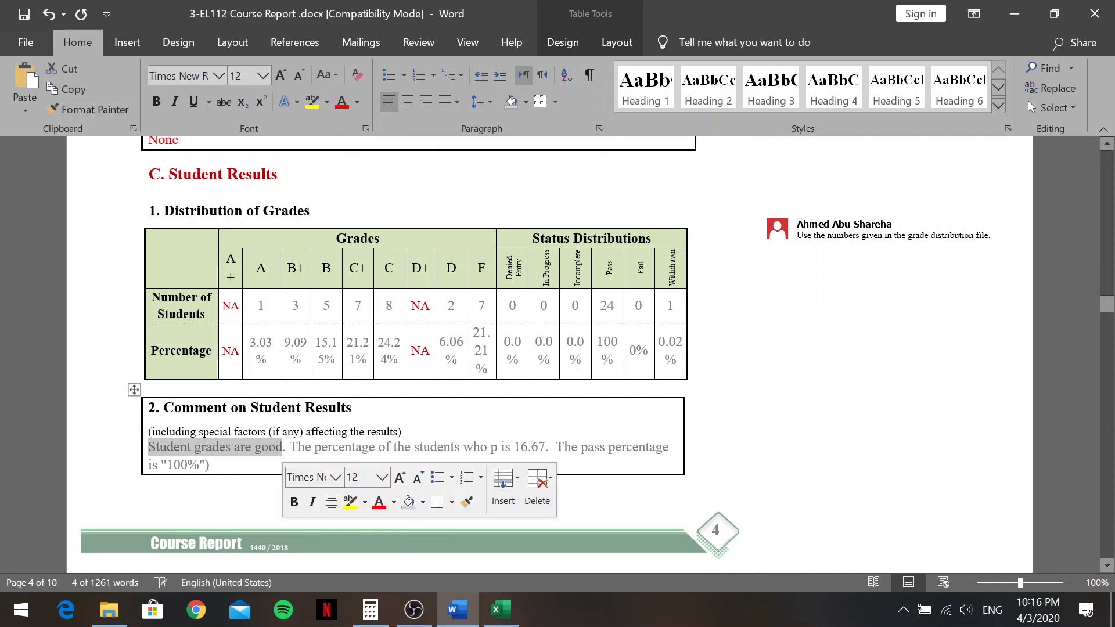
key("Delete")
type("More")
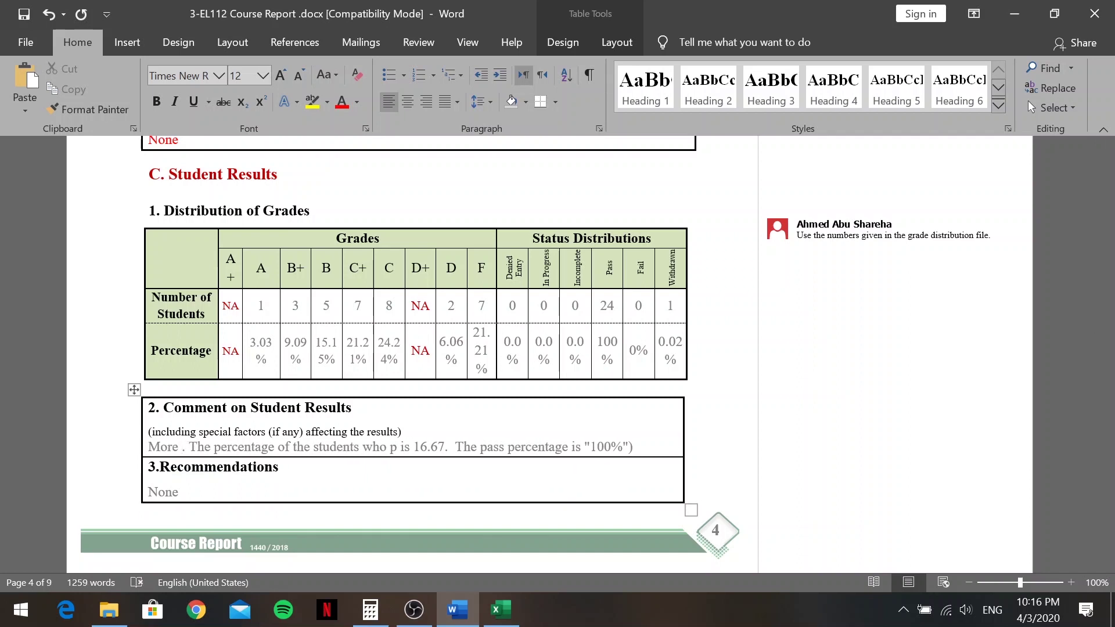
type("work i")
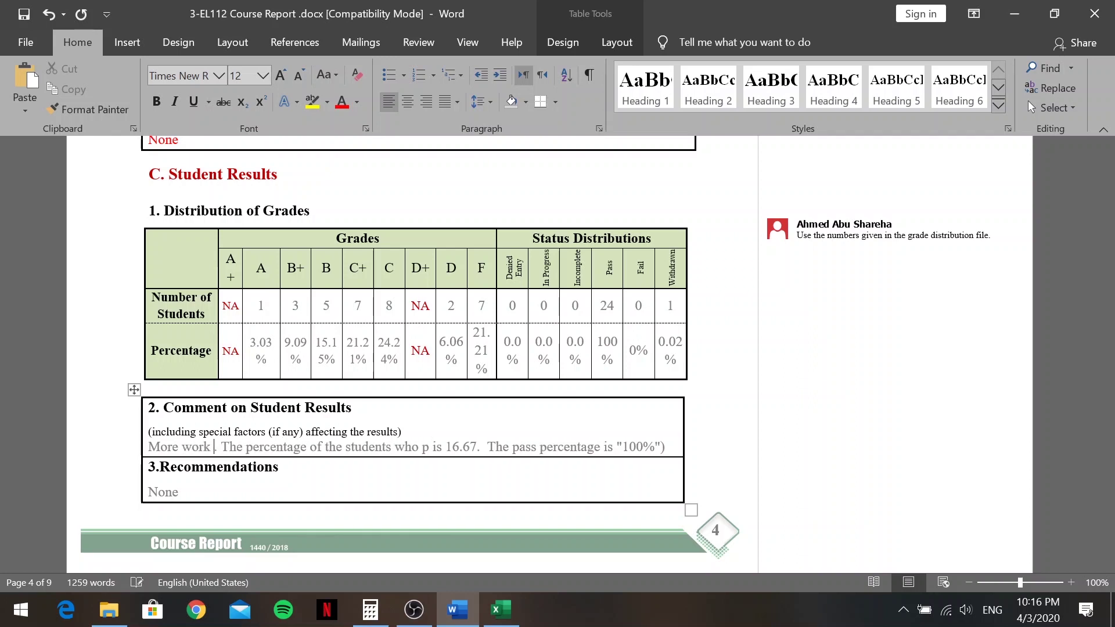
type("s")
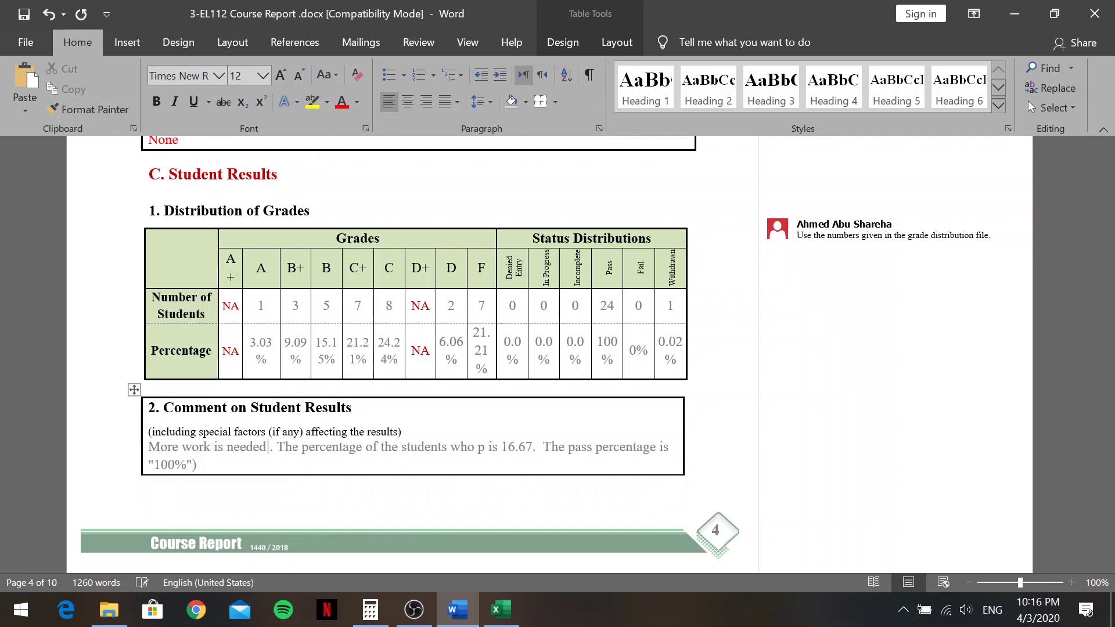
type(" needed in the areas of")
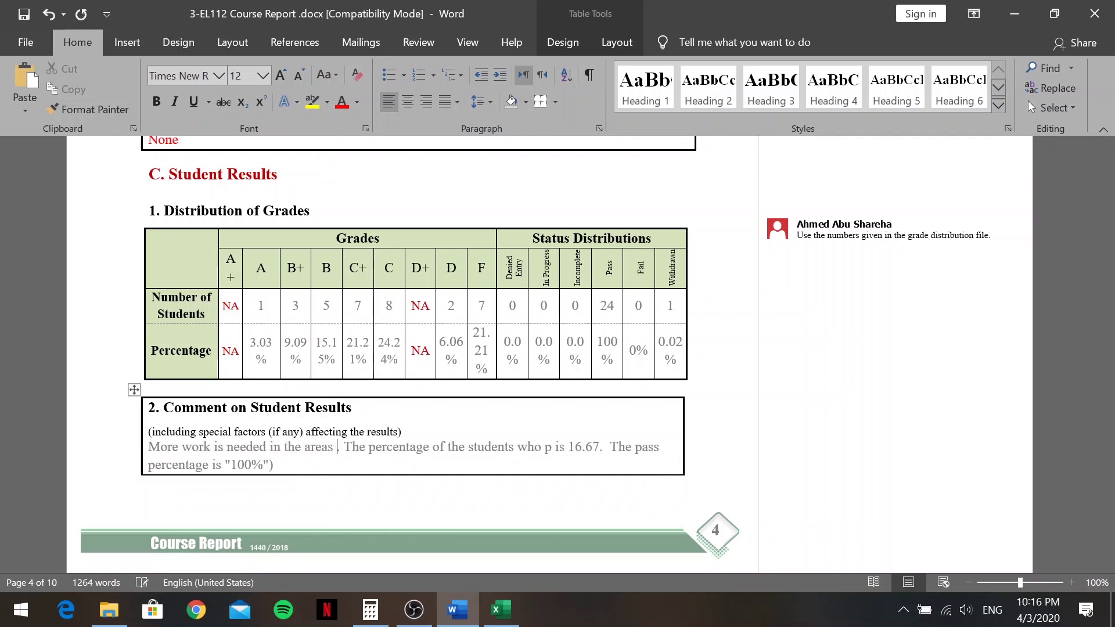
type(" reading and ")
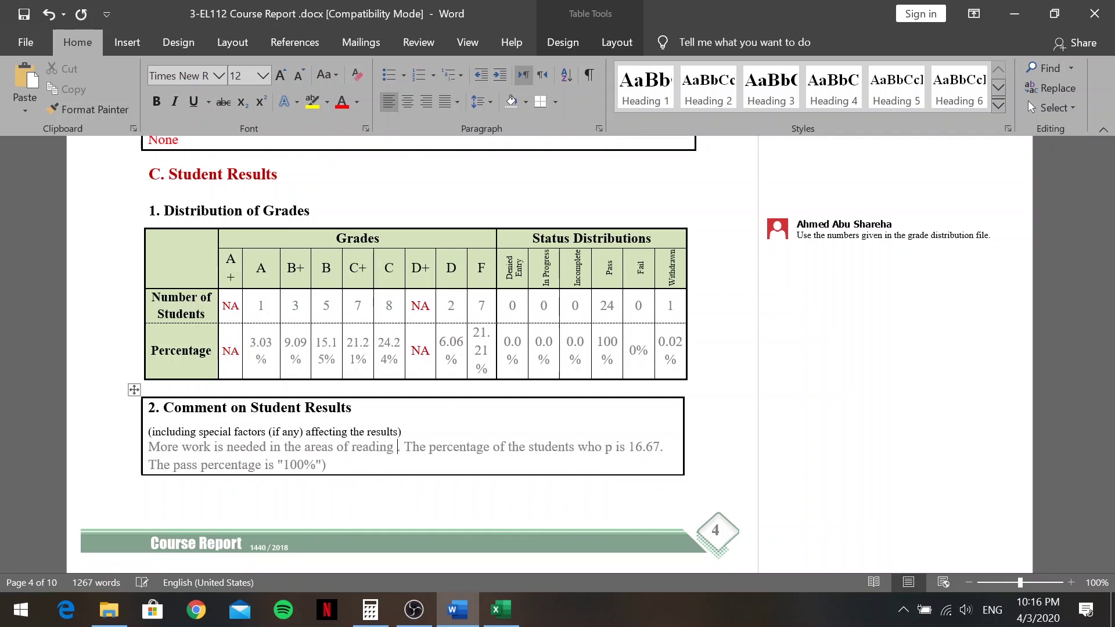
type("writing")
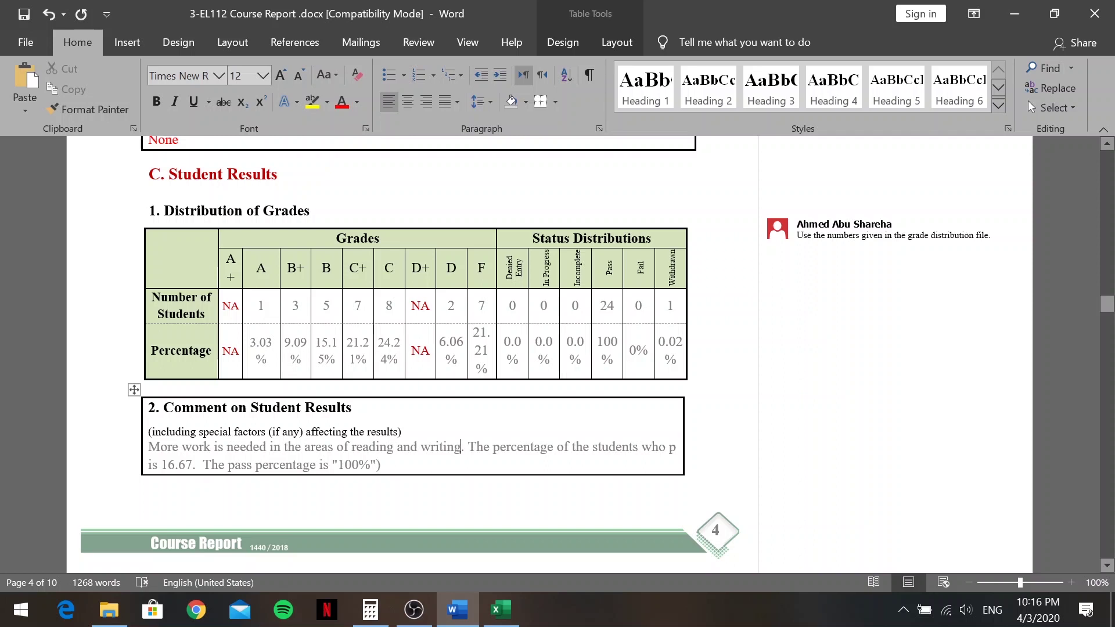
Change the stray 'p' to 'failed' and the failure percentage from 16.67 to 21.21
double_click(672, 447)
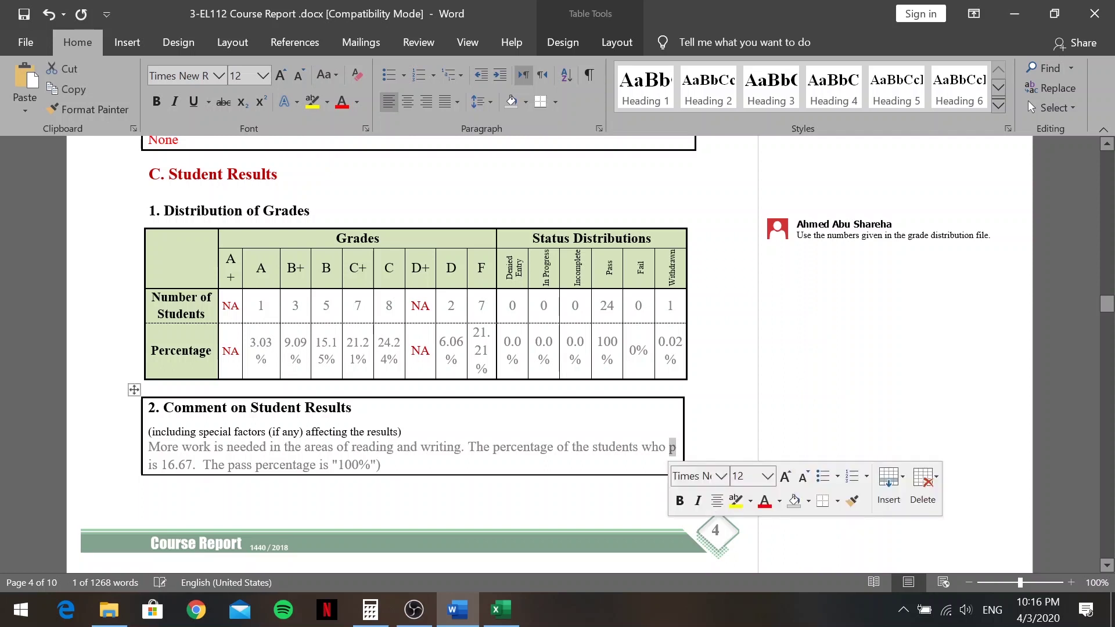
key("Delete")
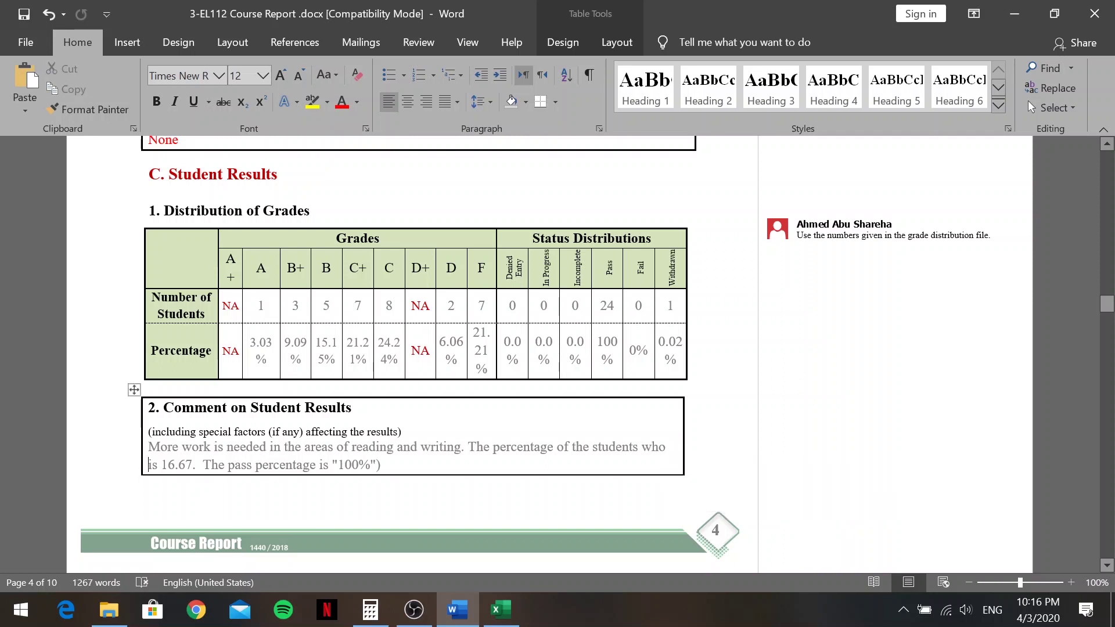
type("failed")
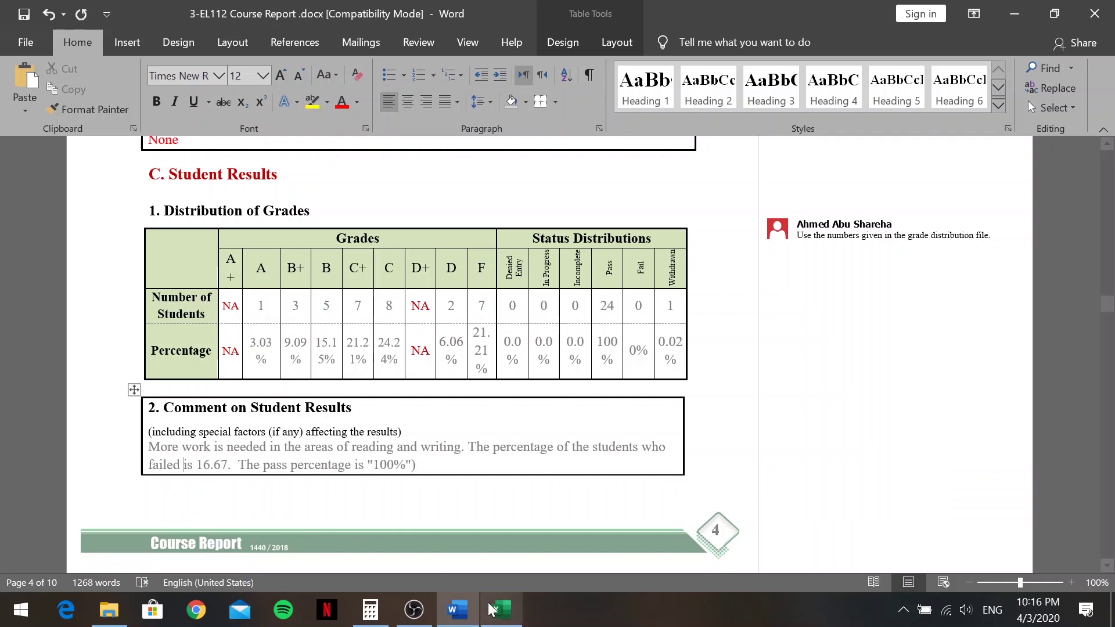
left_click(501, 610)
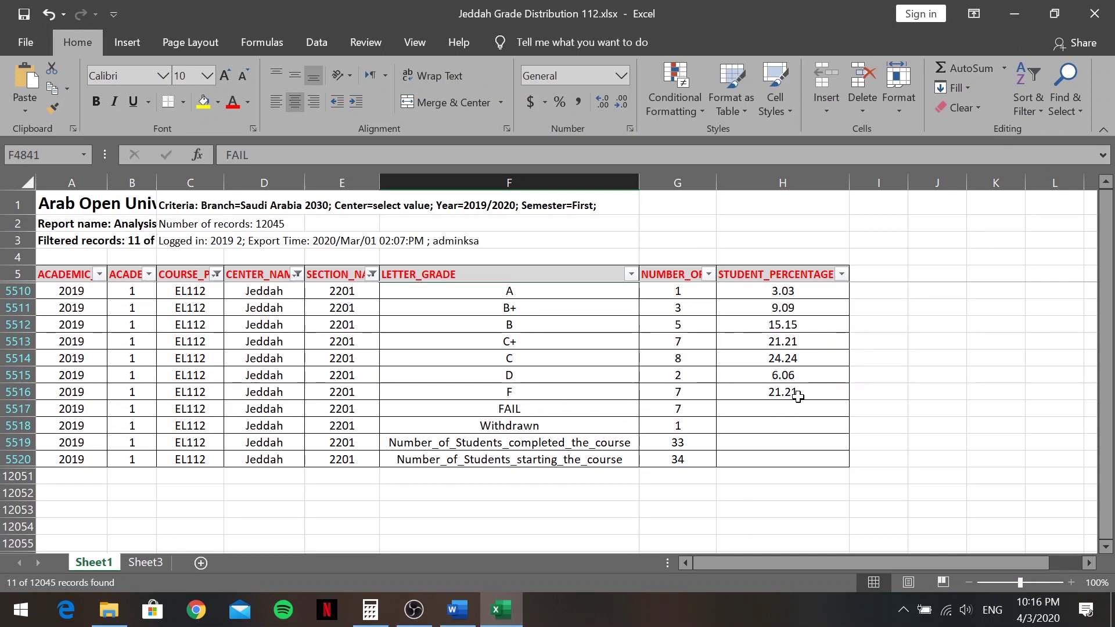
left_click(458, 610)
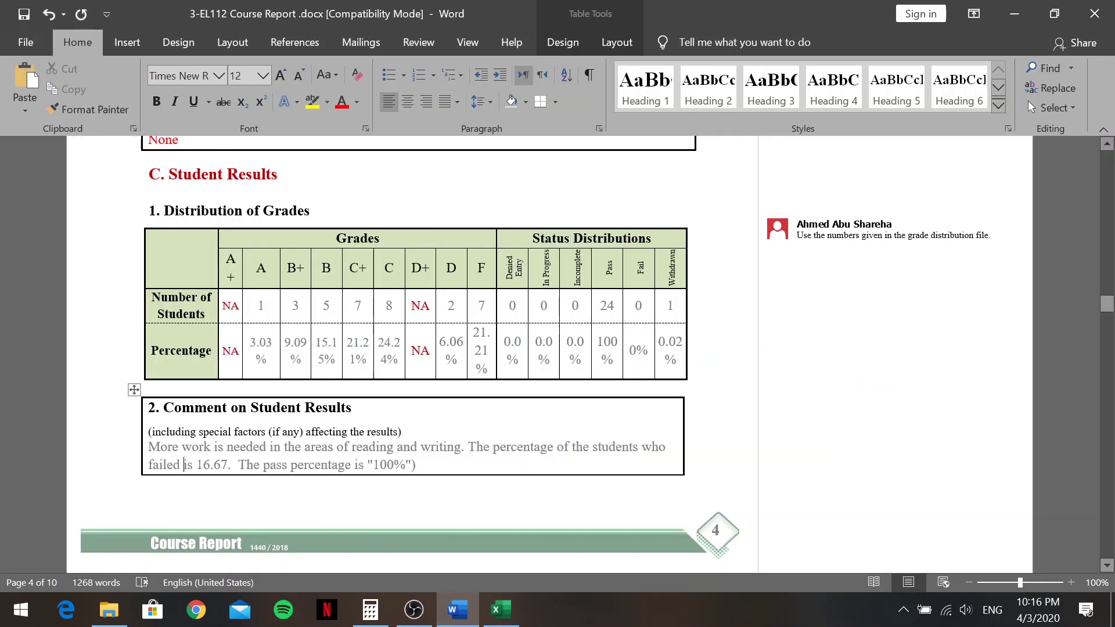
left_click_drag(196, 465, 229, 465)
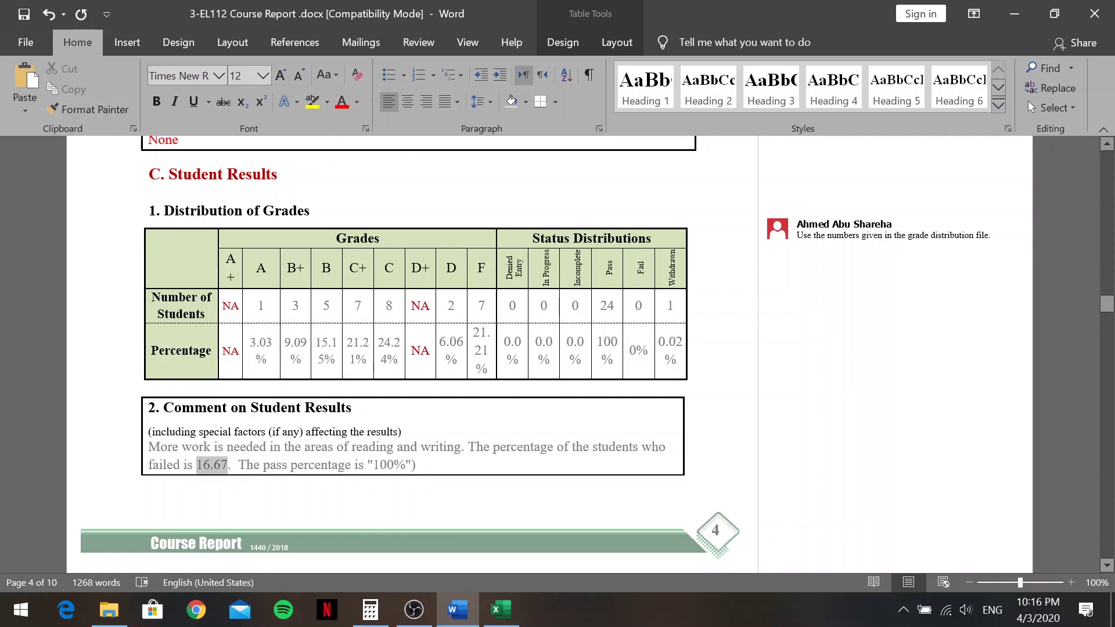
type("21.21")
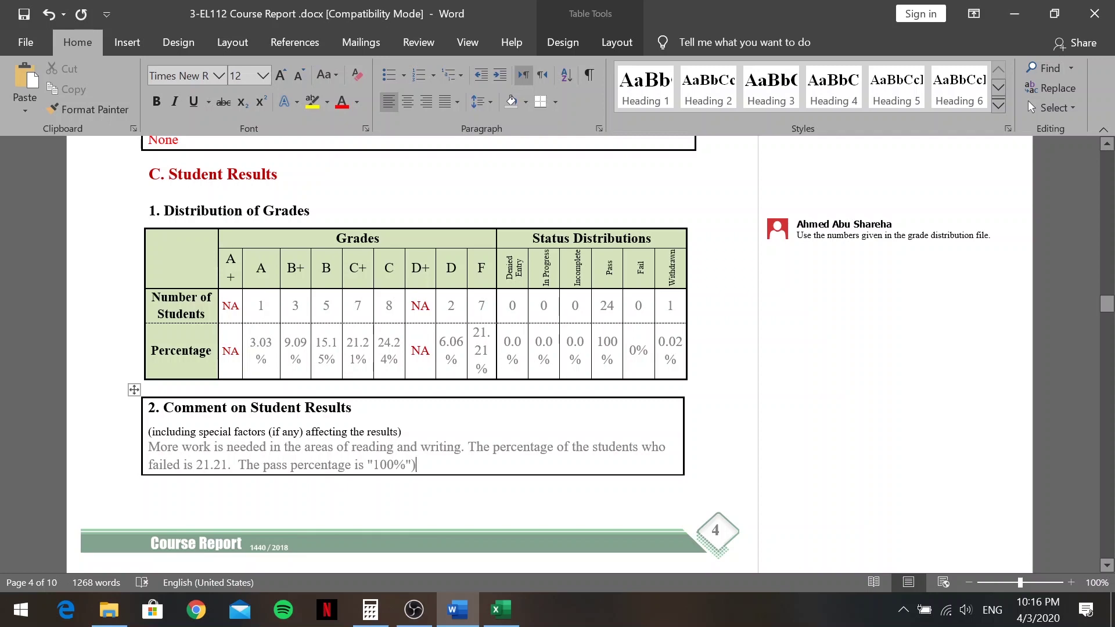
left_click(501, 610)
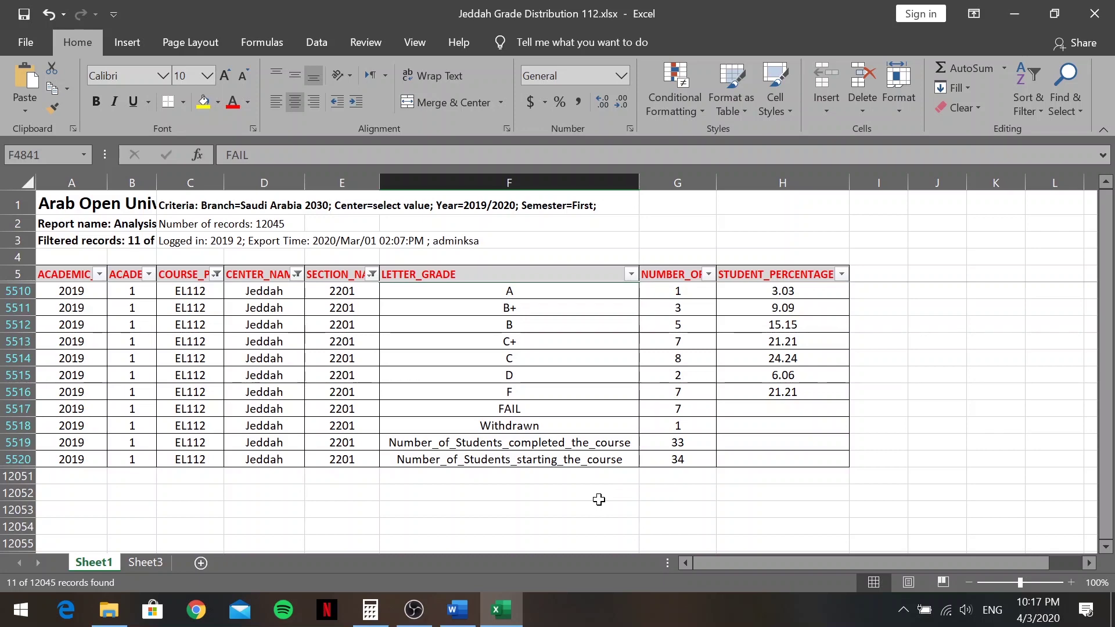
Open Calculator and position it over the workbook so the grade columns stay visible
left_click(370, 610)
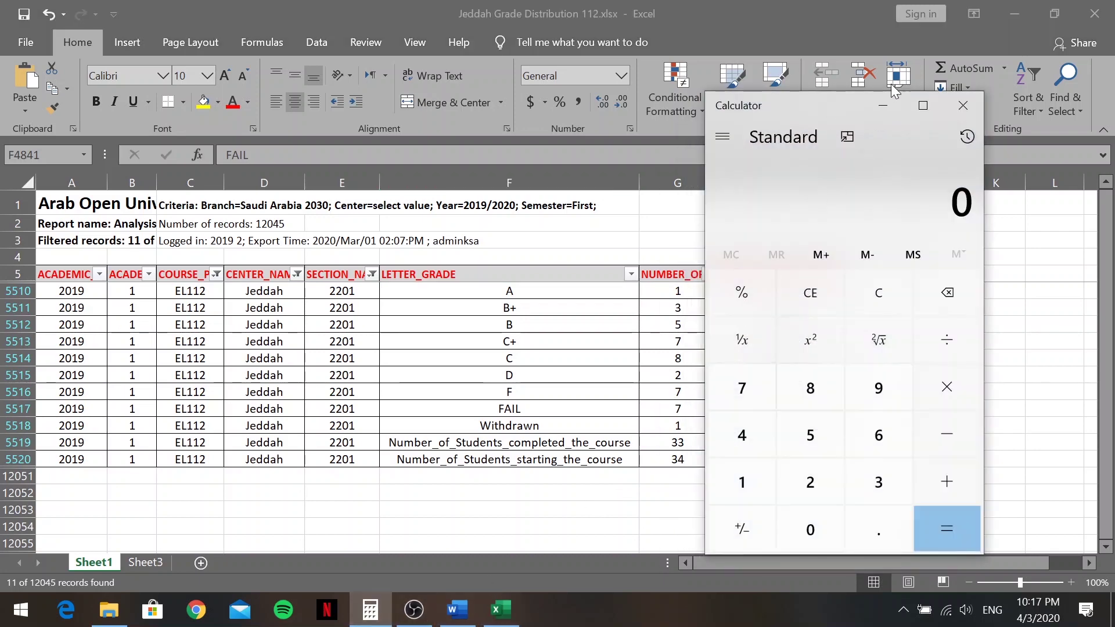
left_click_drag(808, 114, 389, 124)
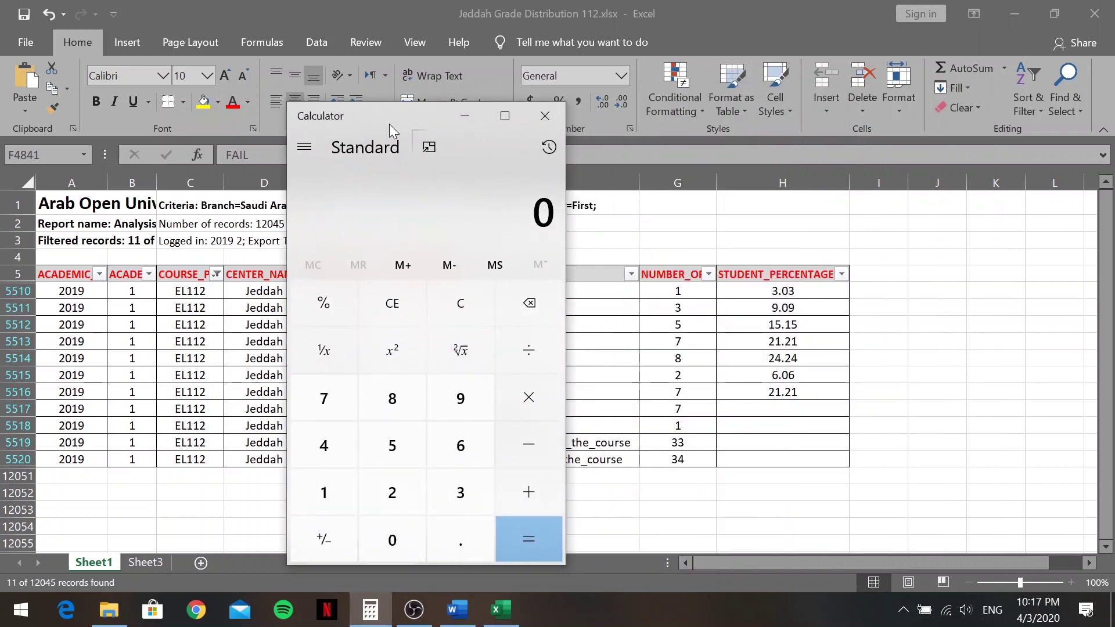
left_click_drag(405, 109, 359, 158)
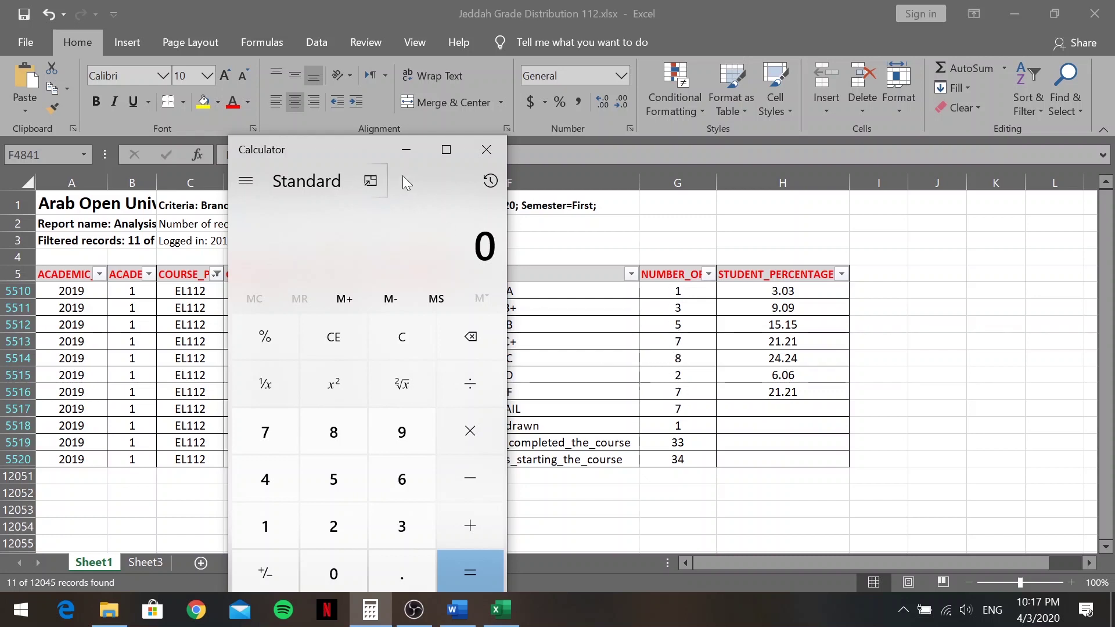
left_click_drag(351, 155, 274, 151)
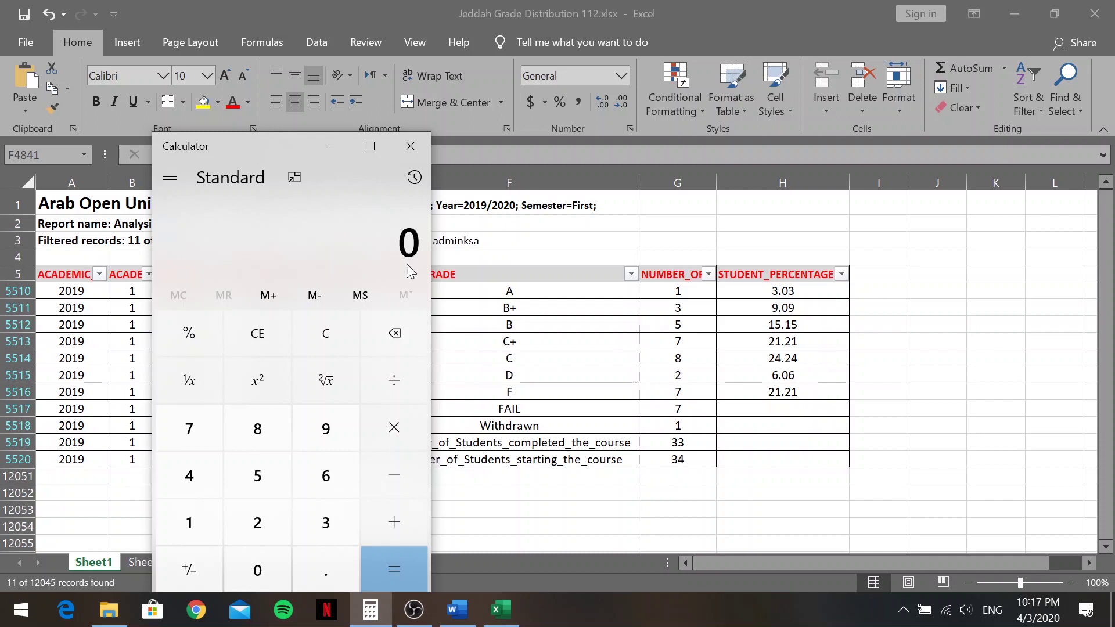
left_click_drag(281, 145, 303, 107)
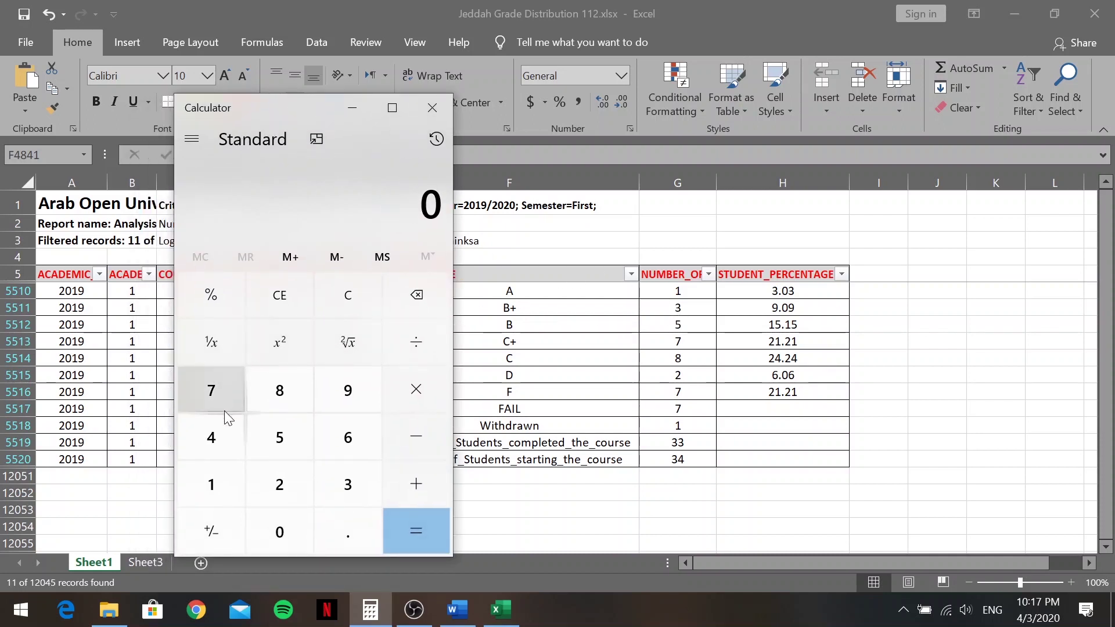
Add the passing grade counts 1+3+5+7+8+2 to get 26
left_click(211, 485)
left_click(428, 484)
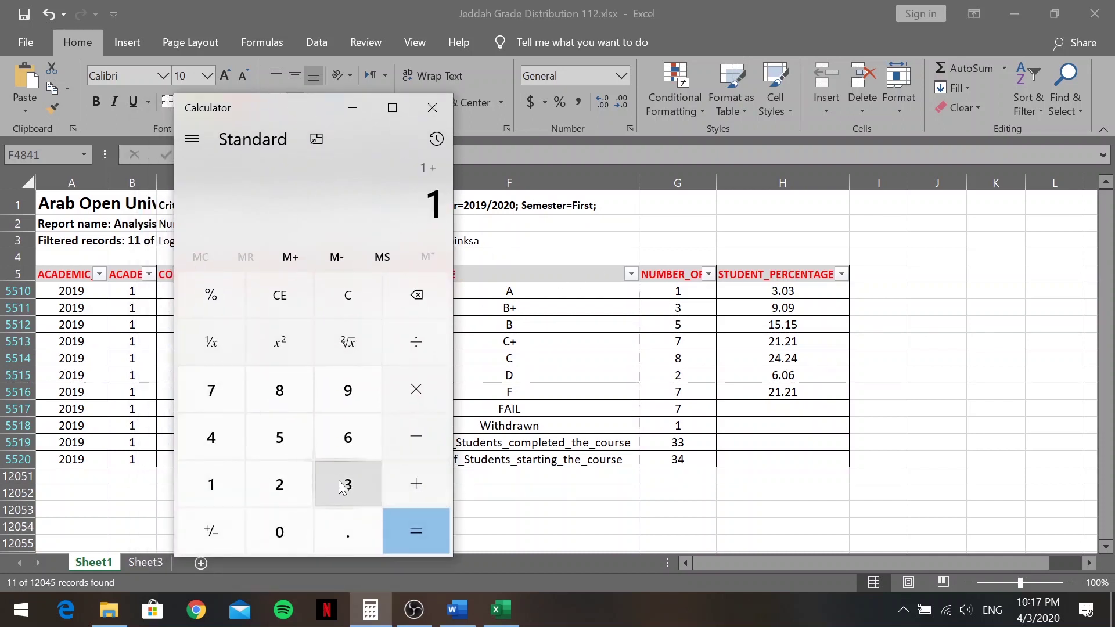
left_click(347, 482)
left_click(420, 495)
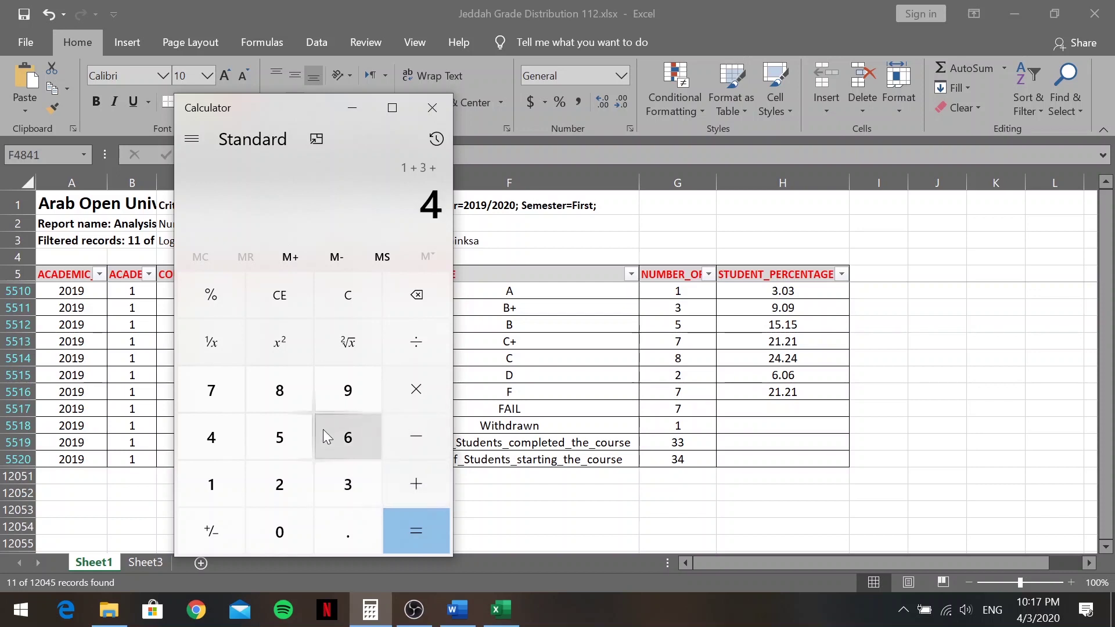
left_click(281, 438)
left_click(423, 486)
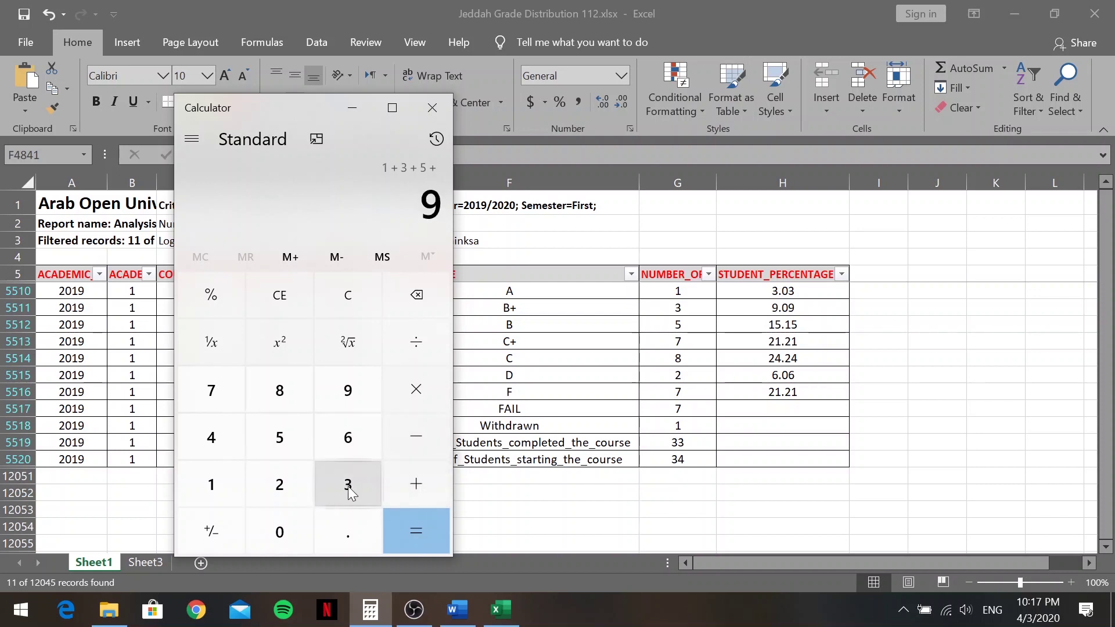
left_click(215, 395)
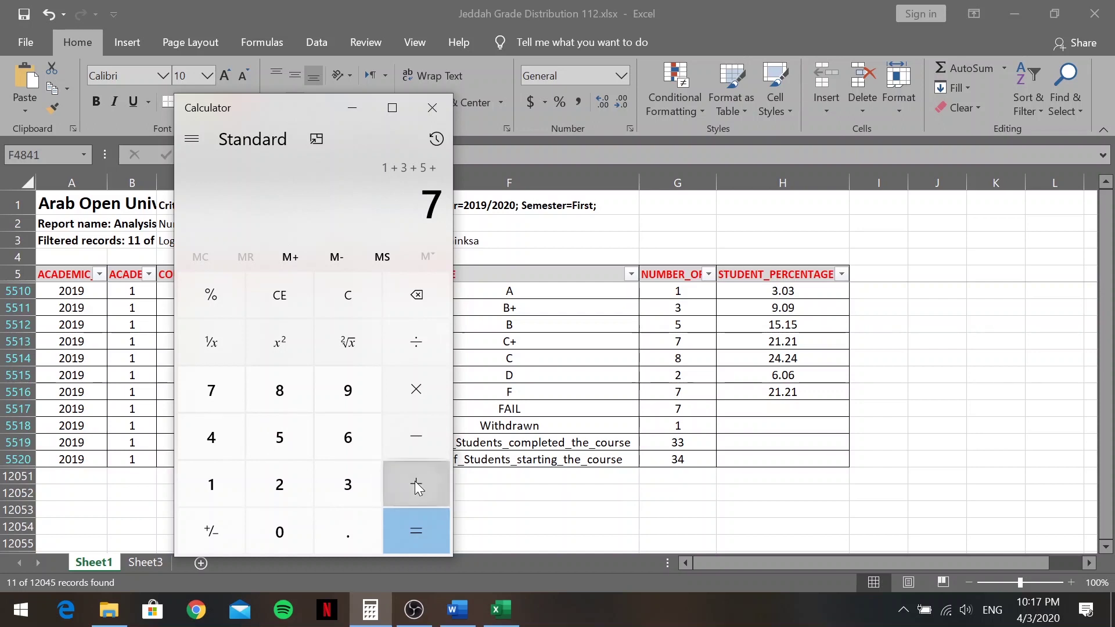
left_click(415, 482)
left_click(287, 394)
left_click(402, 489)
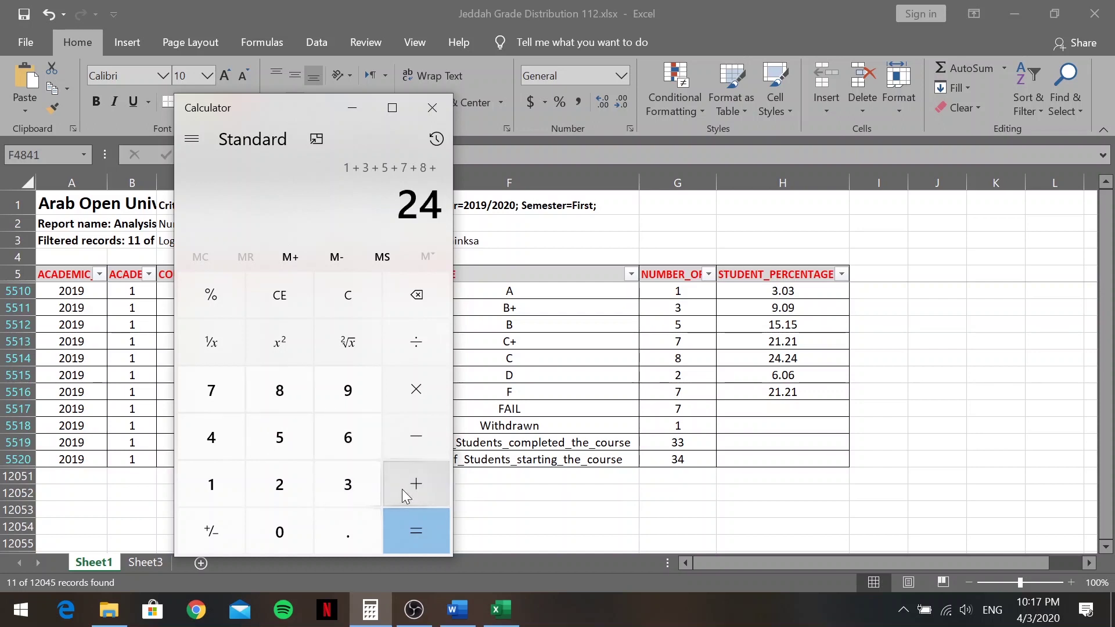
left_click(290, 479)
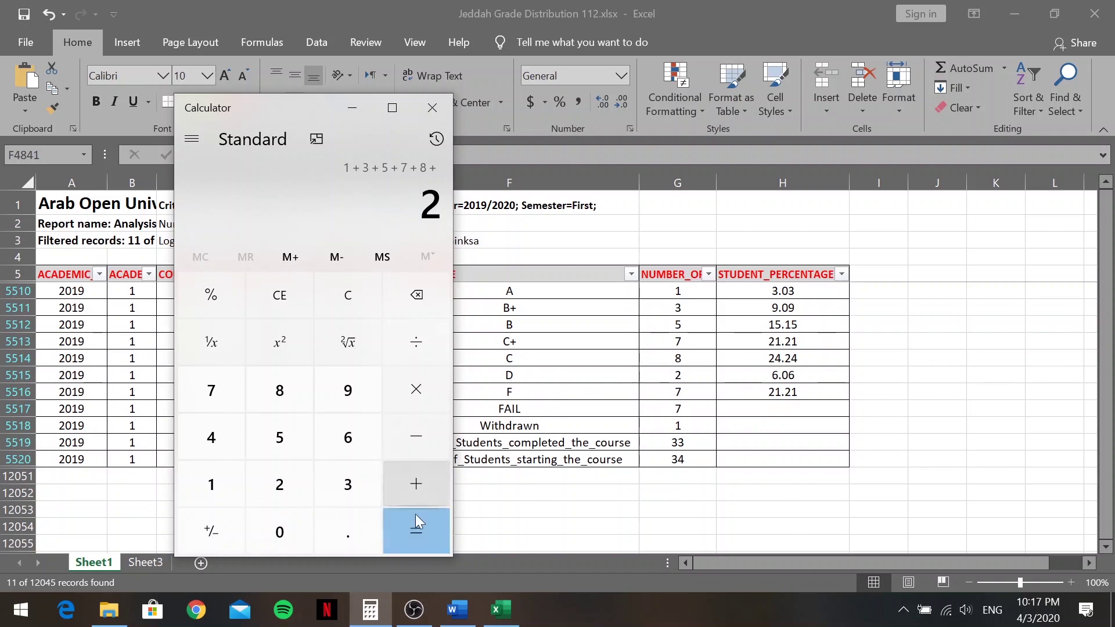
left_click(416, 533)
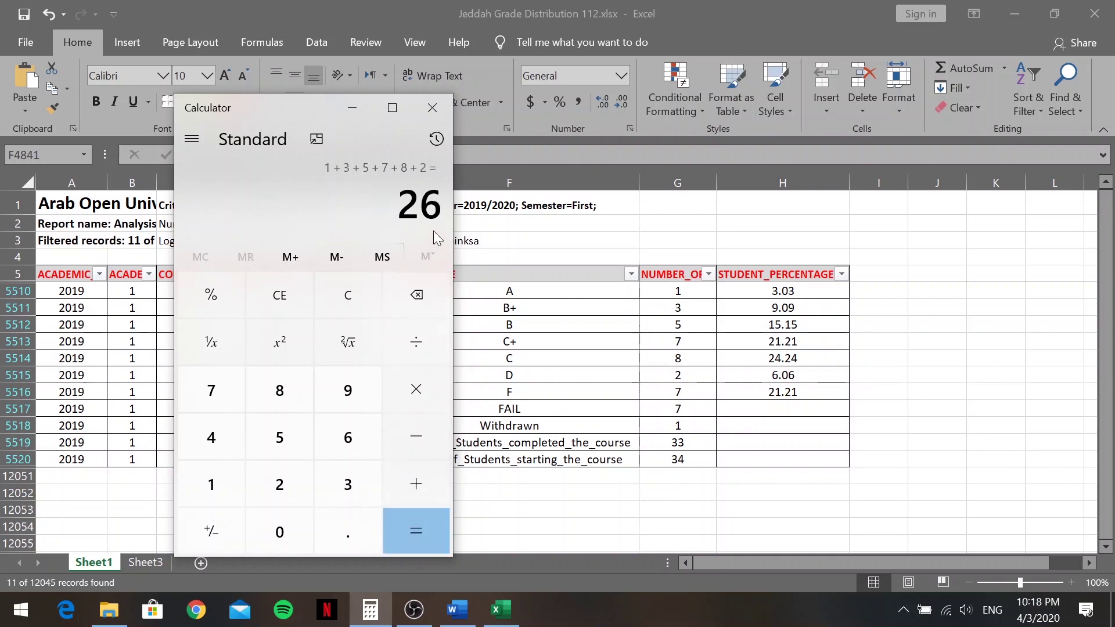
Multiply 26 by 100 and divide by 33 for a pass rate of 78.79
left_click(416, 389)
left_click(280, 532)
left_click(279, 532)
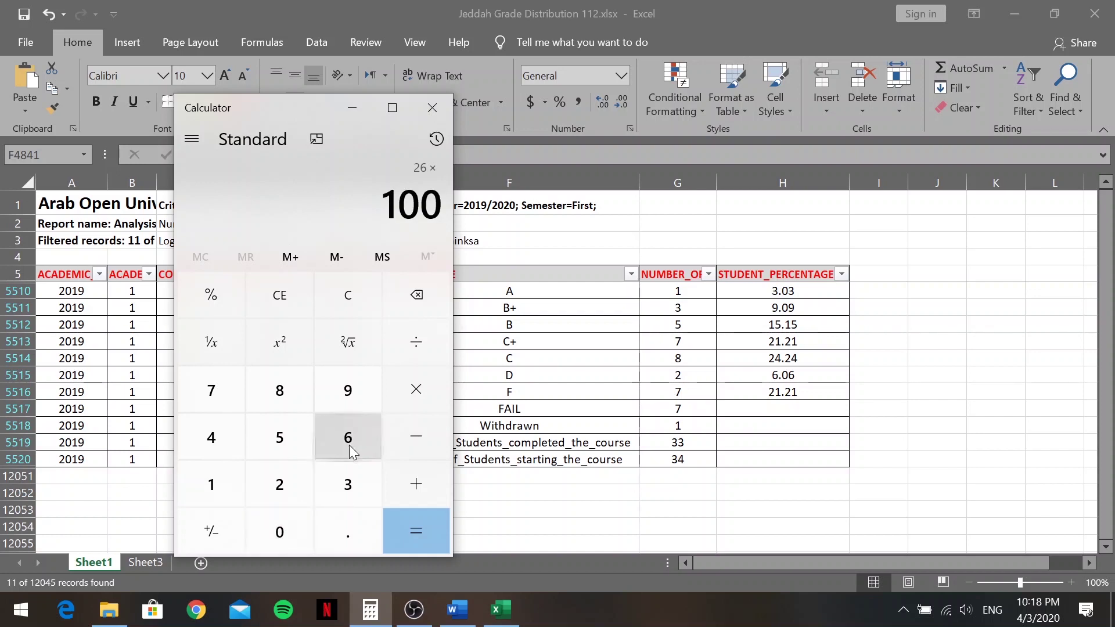
left_click(417, 347)
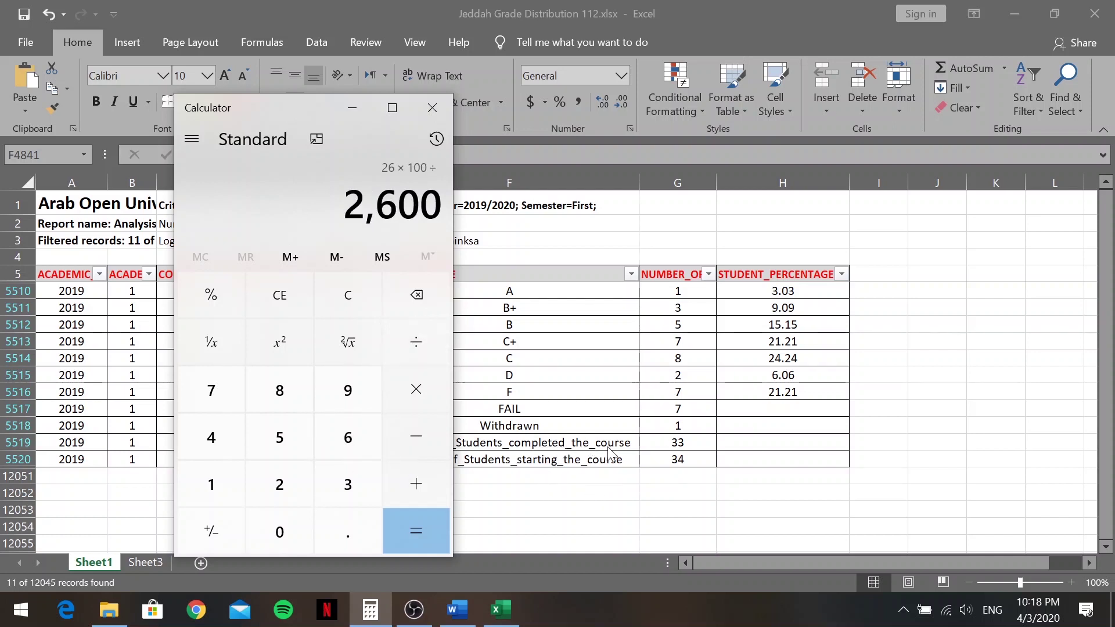
double_click(349, 488)
left_click(409, 537)
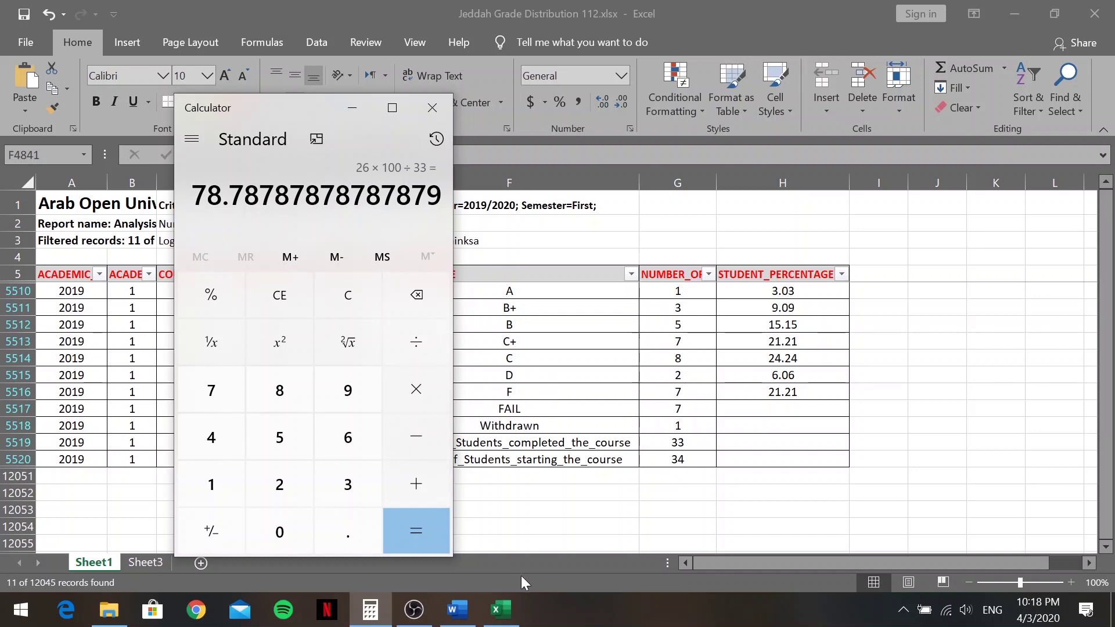
left_click(458, 610)
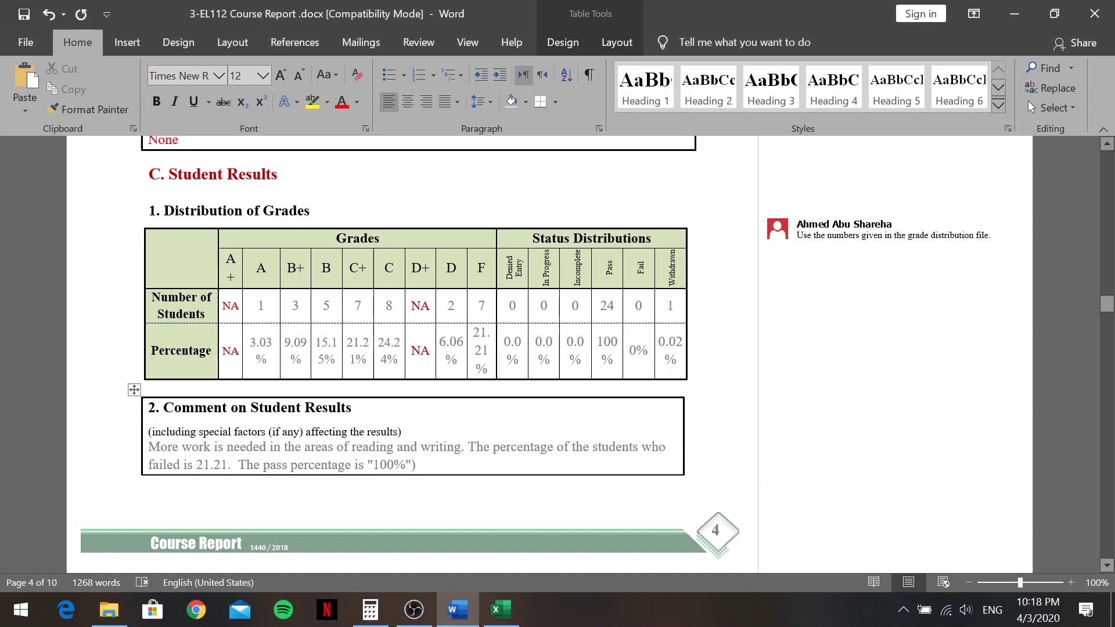
Change the pass percentage from 100 to 78% and remove the stray quote
double_click(401, 465)
left_click(388, 465)
key("BackSpace")
key("BackSpace")
key("BackSpace")
key("BackSpace")
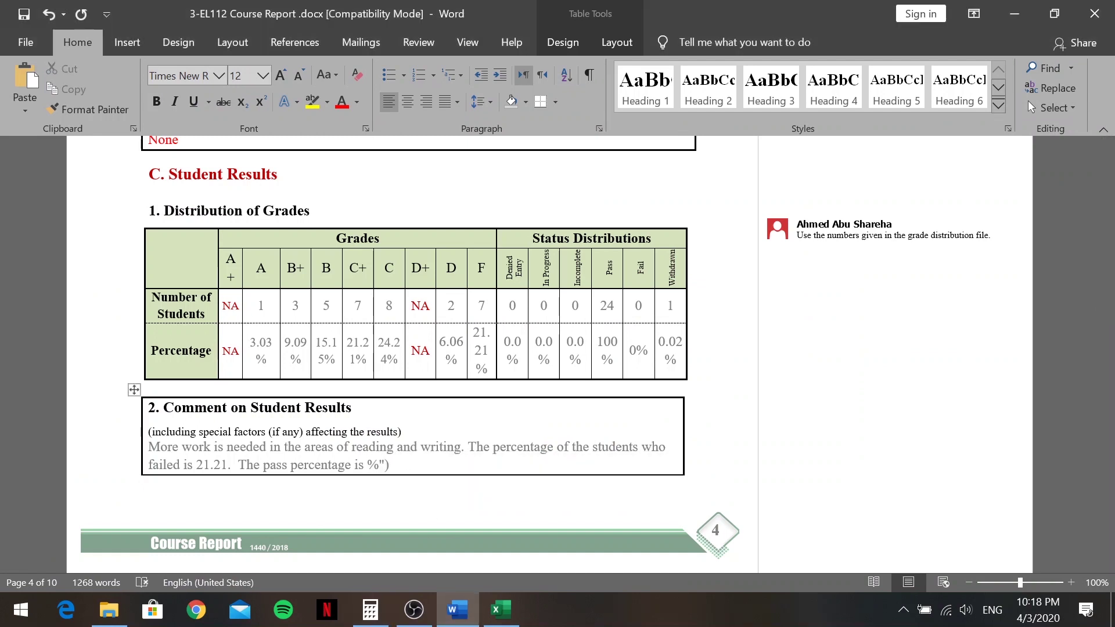
type("78")
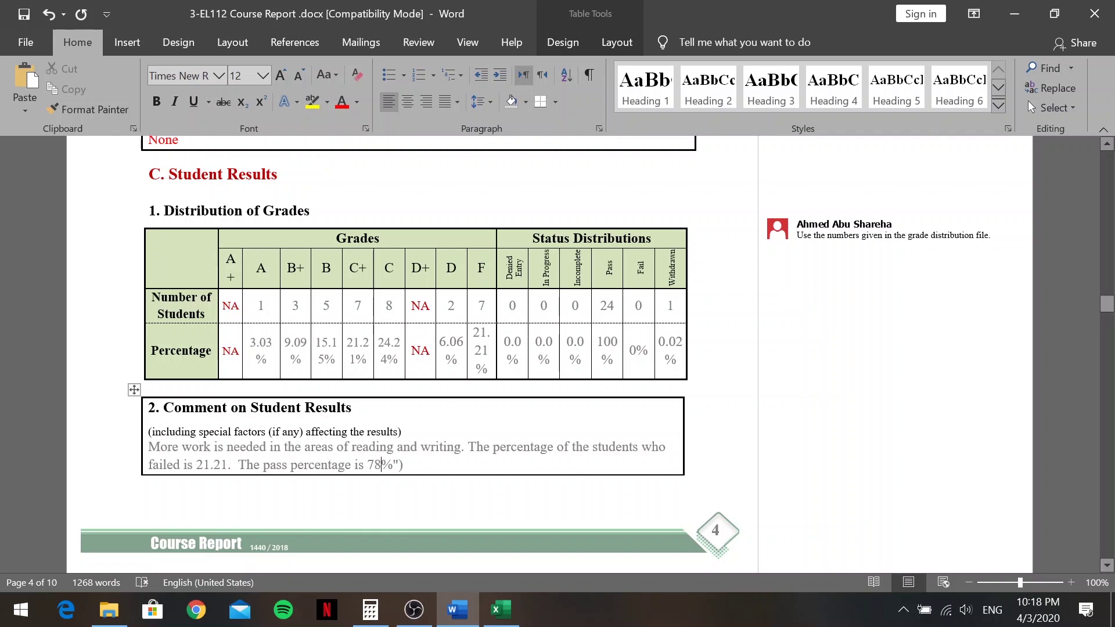
key("BackSpace")
Add a % sign after 21.21, closing the accidentally opened Save As dialog
left_click(228, 465)
mouse_move(370, 609)
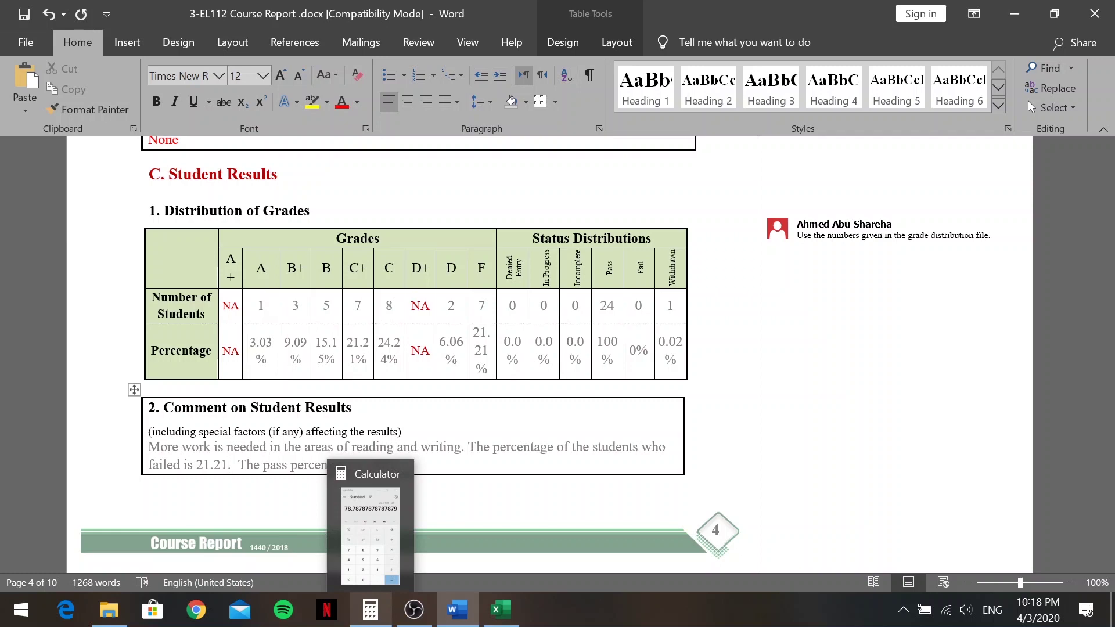
key("F12")
type("%")
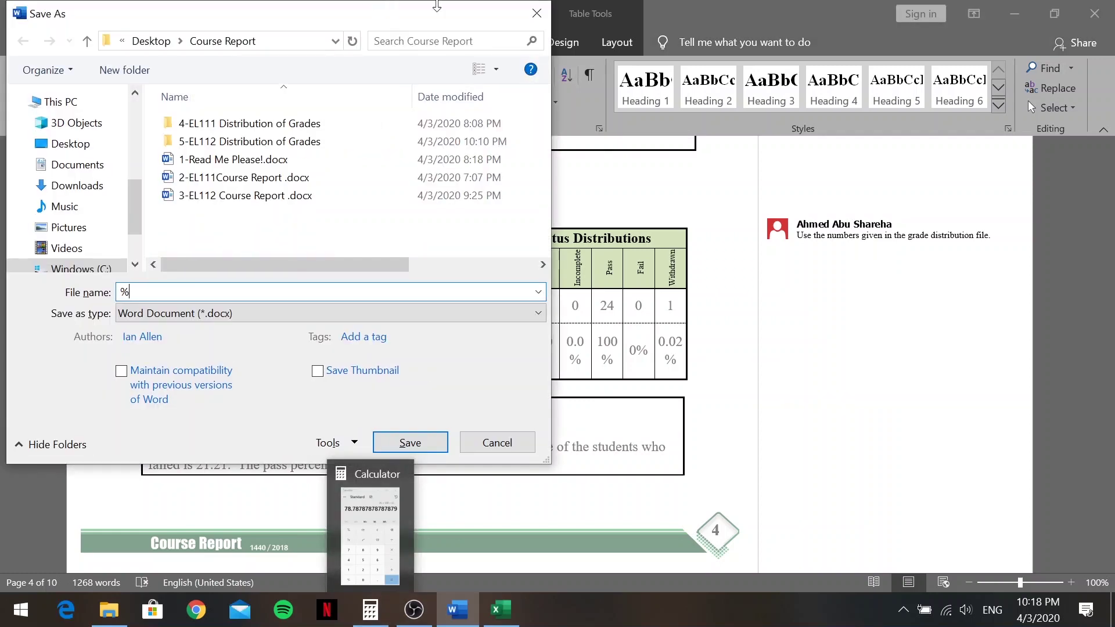
left_click(537, 14)
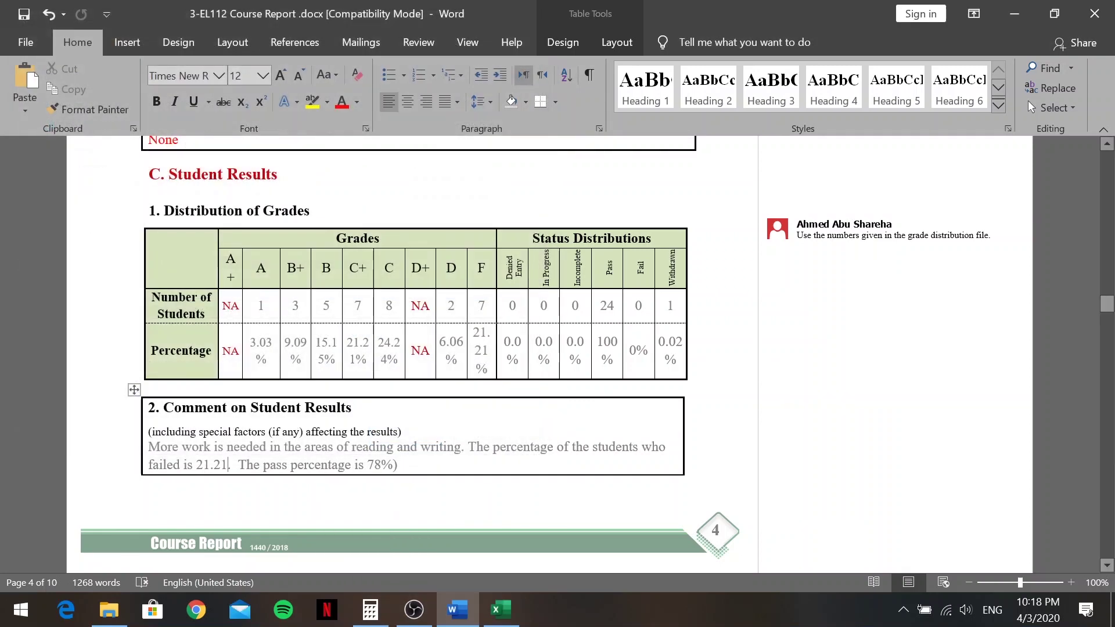
type("%")
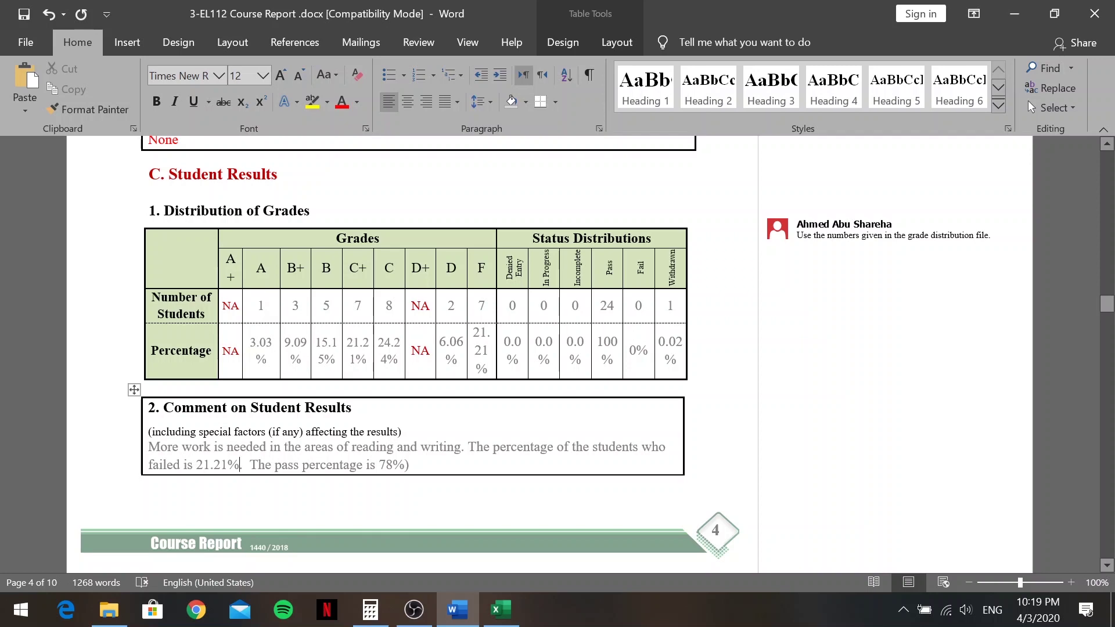
scroll(430, 395, "down", 7)
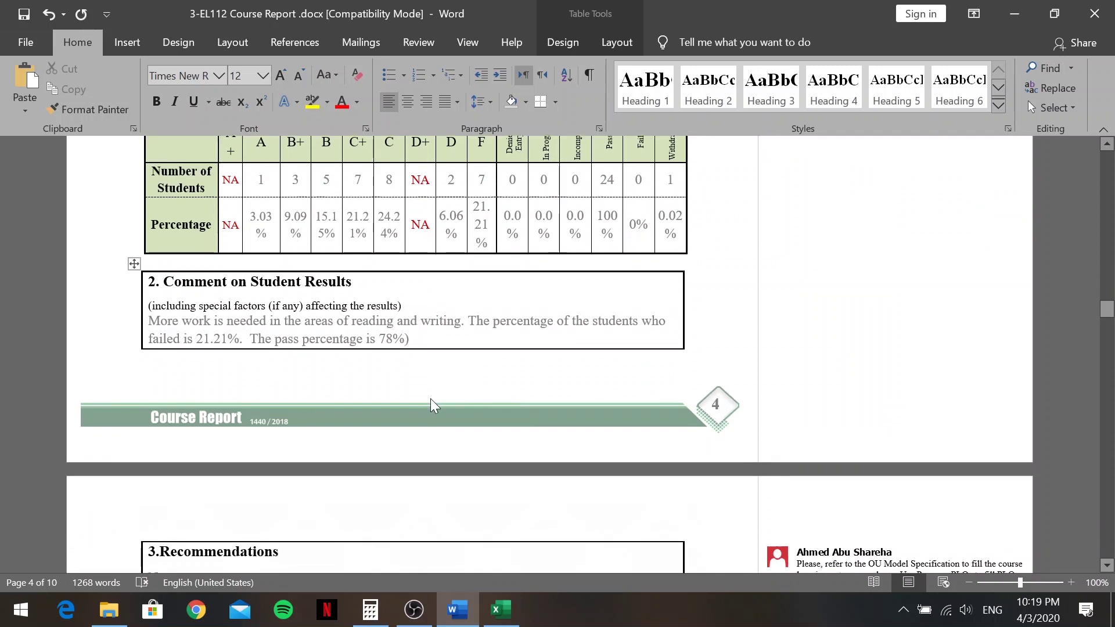
Delete the placeholder 'None' under 3.Recommendations
scroll(192, 233, "up", 5)
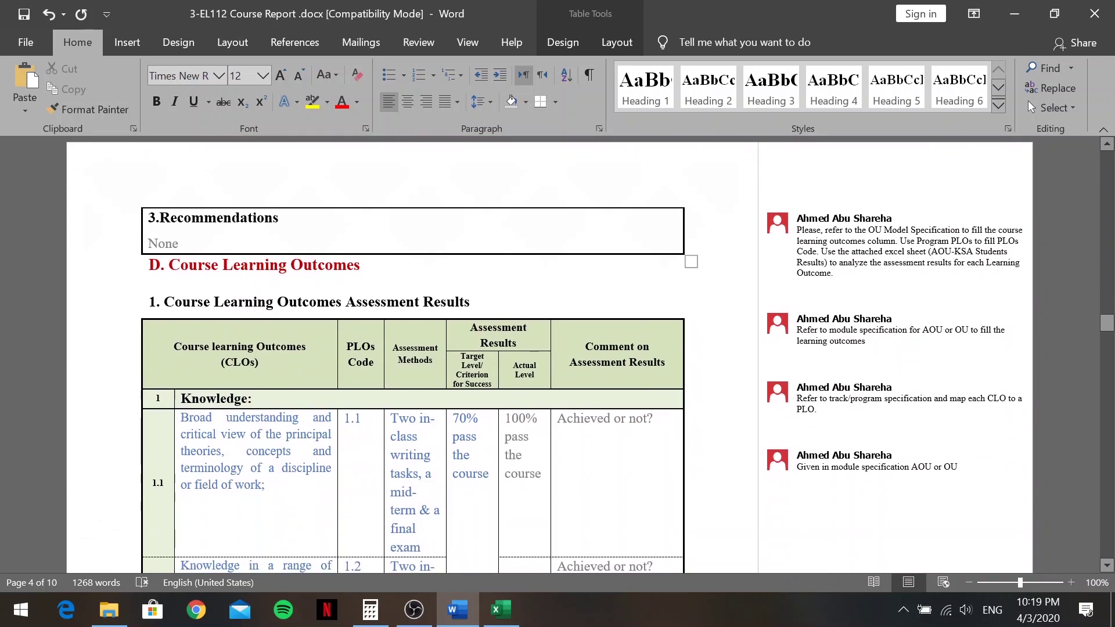
left_click(240, 339)
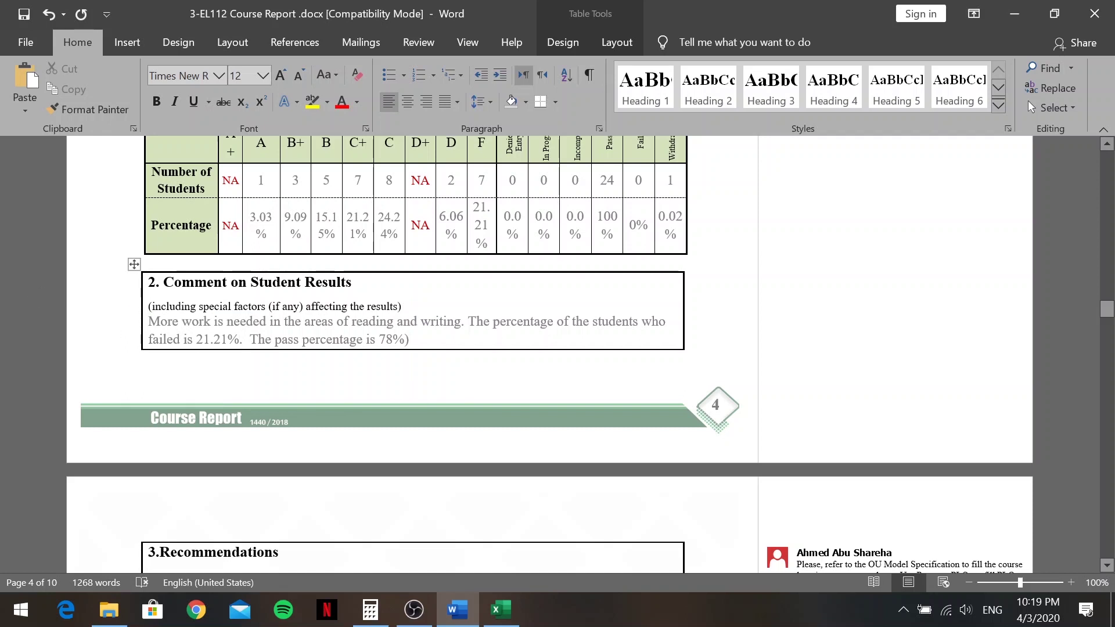
scroll(227, 439, "down", 1)
key("Down")
key("Down")
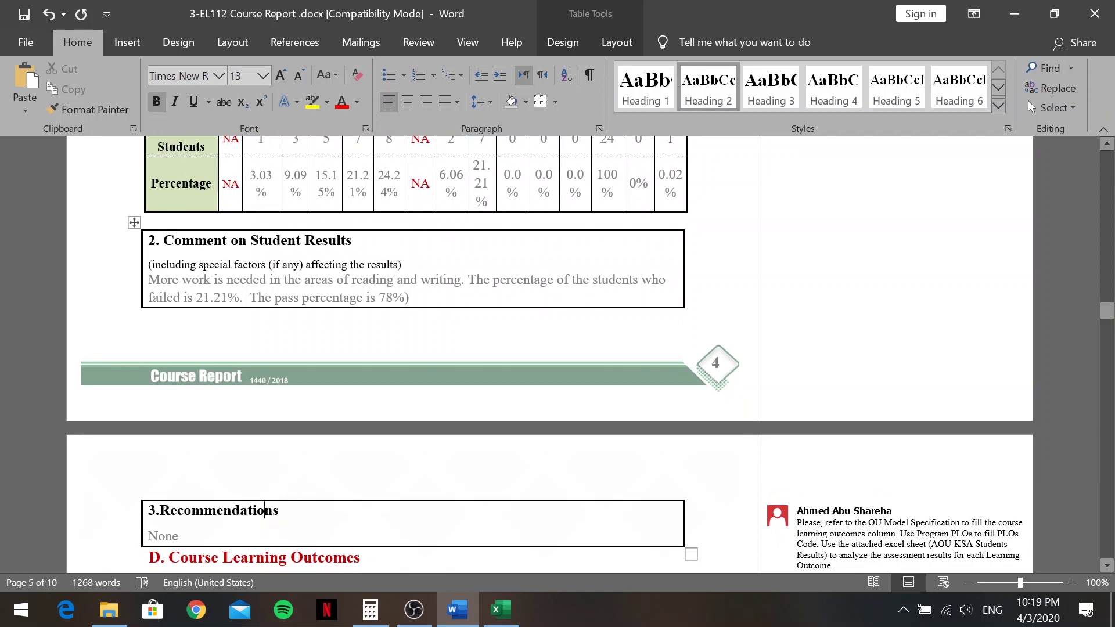
left_click(305, 537)
key("BackSpace")
key("BackSpace")
key("BackSpace")
key("BackSpace")
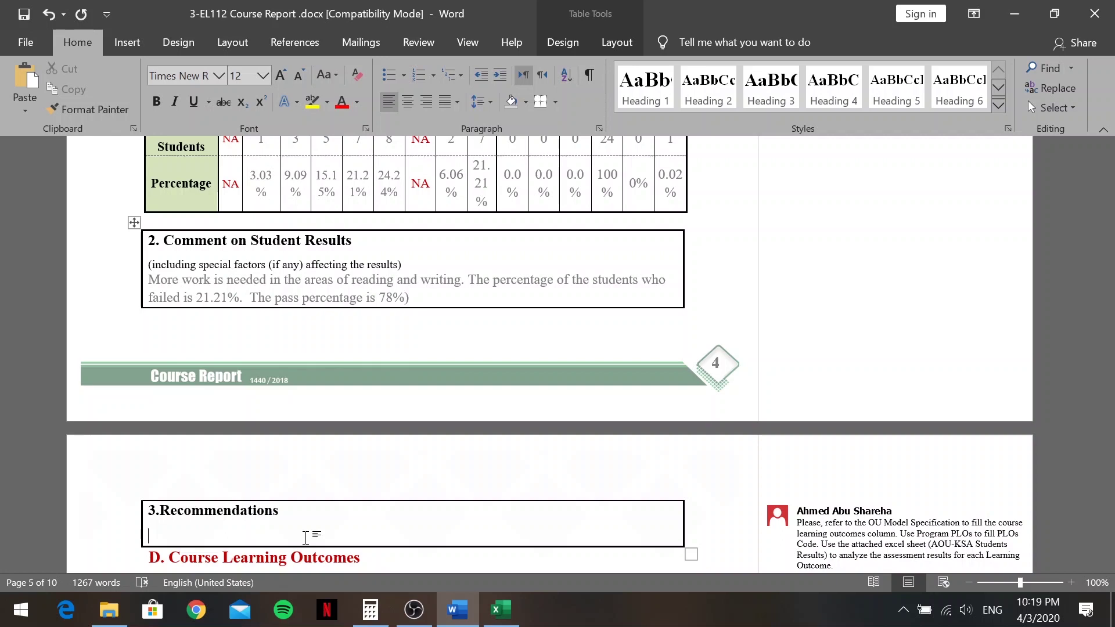
Type 'Students should be encouraged to work more at home. Students should prepare before they come to class.'
type("Students should b")
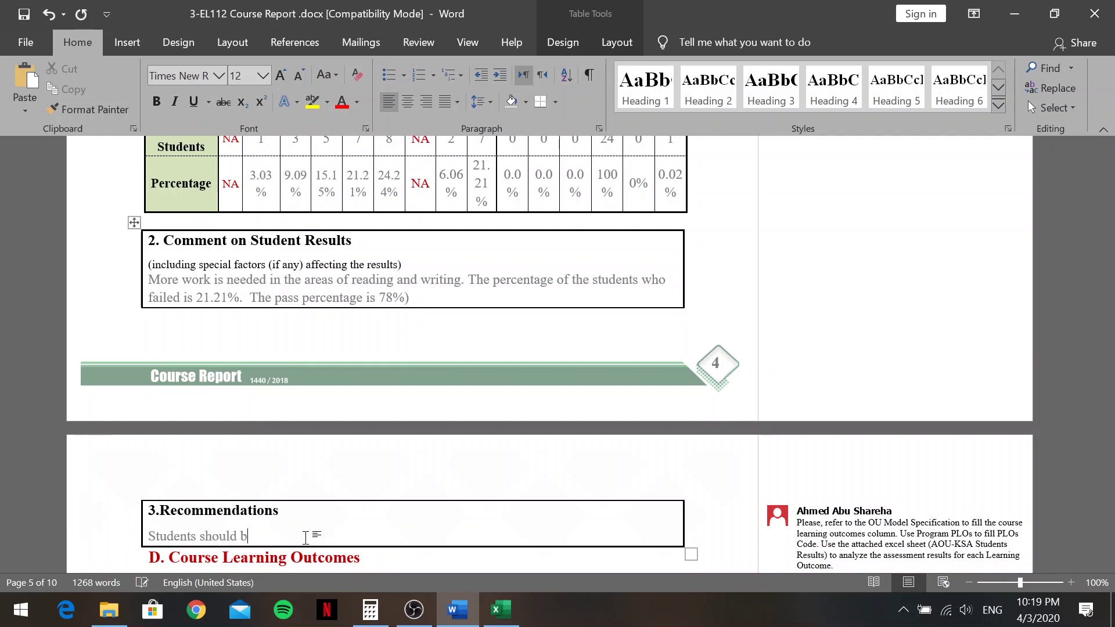
type("e encouraged to wrok ")
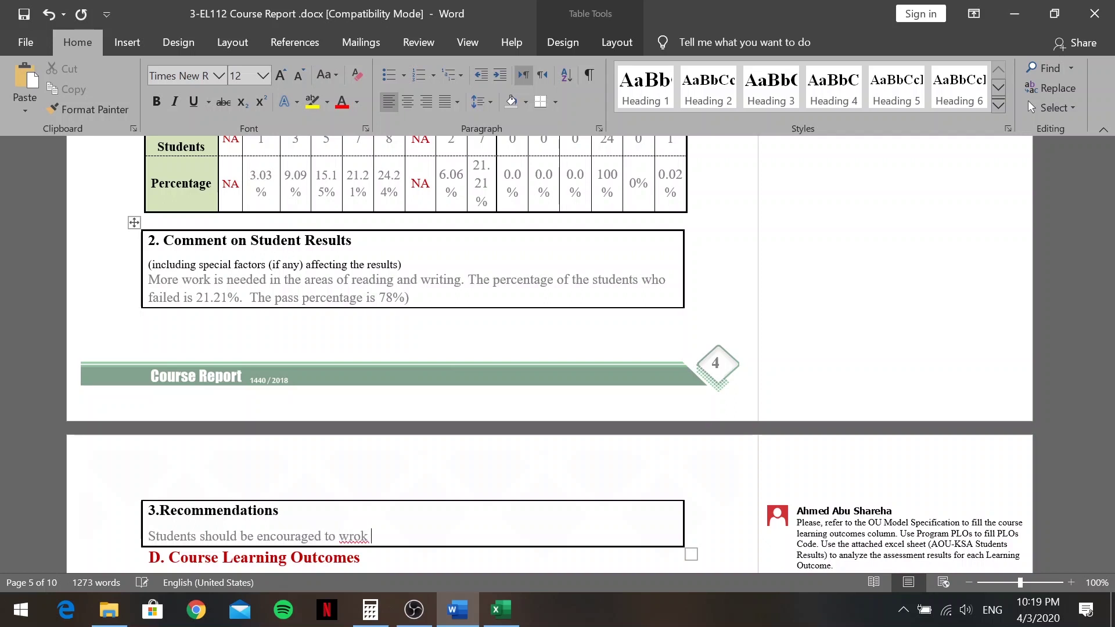
type("more at")
key("BackSpace")
key("BackSpace")
key("BackSpace")
key("BackSpace")
key("BackSpace")
key("BackSpace")
key("BackSpace")
key("BackSpace")
key("BackSpace")
key("BackSpace")
key("BackSpace")
key("BackSpace")
key("BackSpace")
key("BackSpace")
key("BackSpace")
type("to work more at home.")
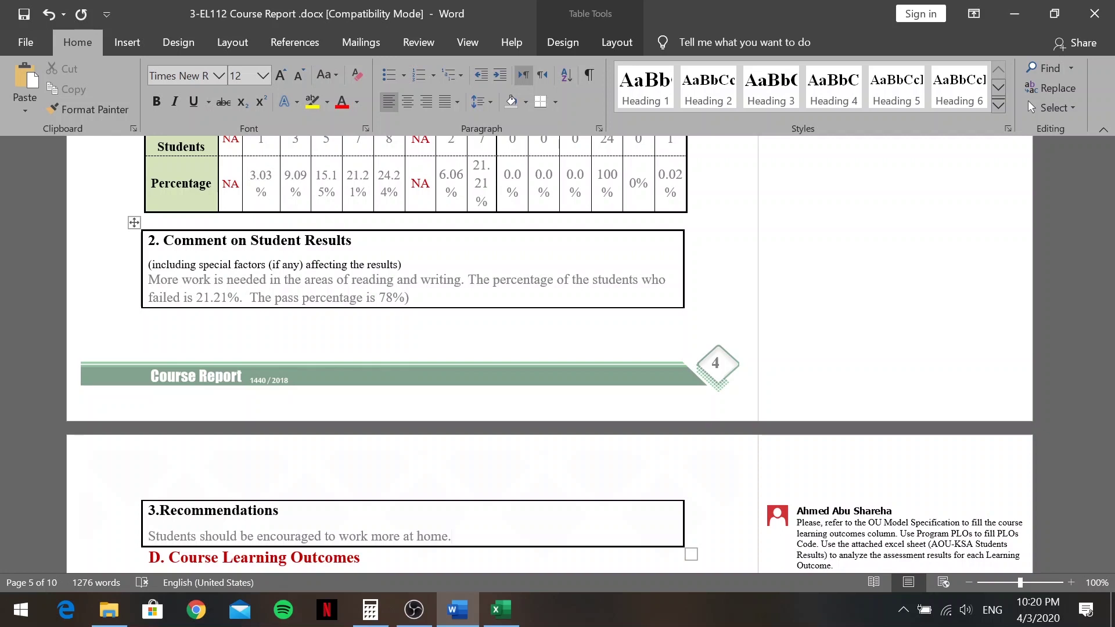
type("Students ")
type("should ")
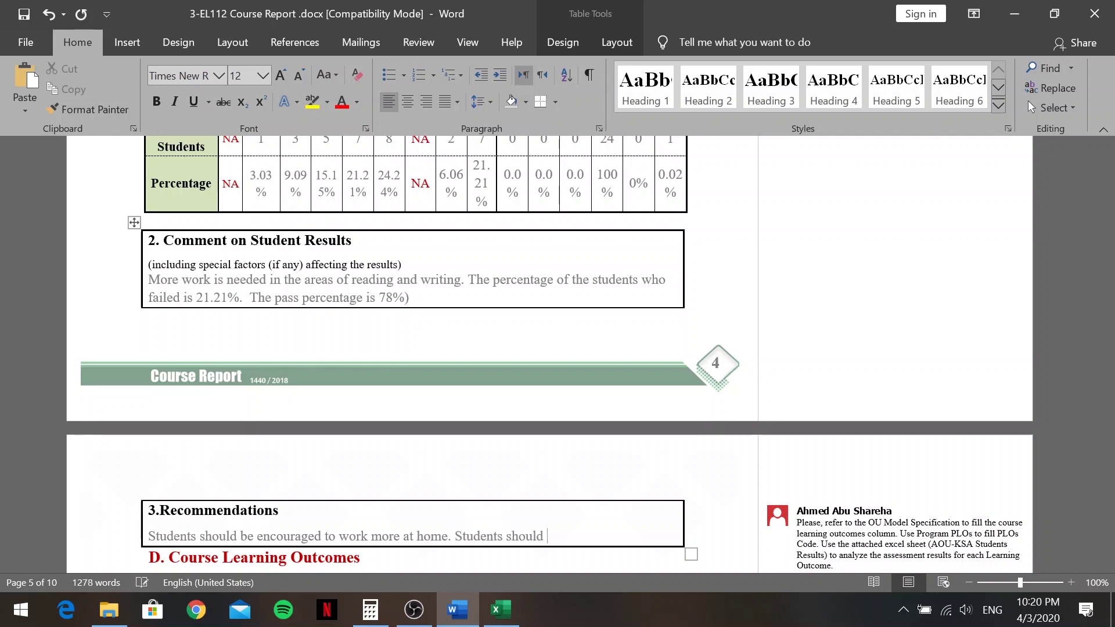
type("prepare")
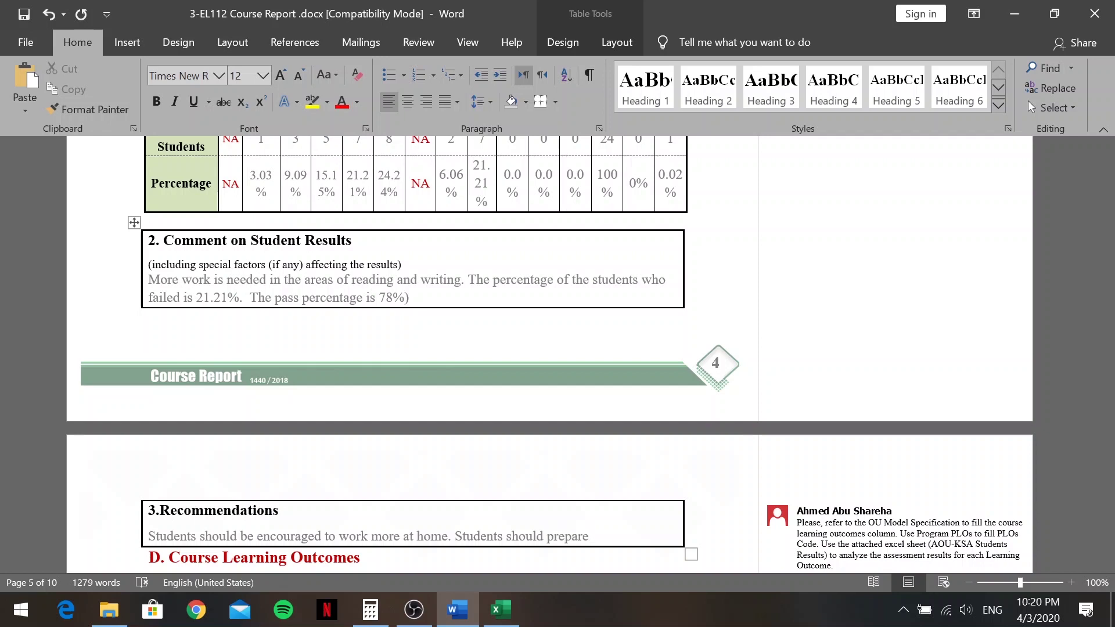
type(" before they come to")
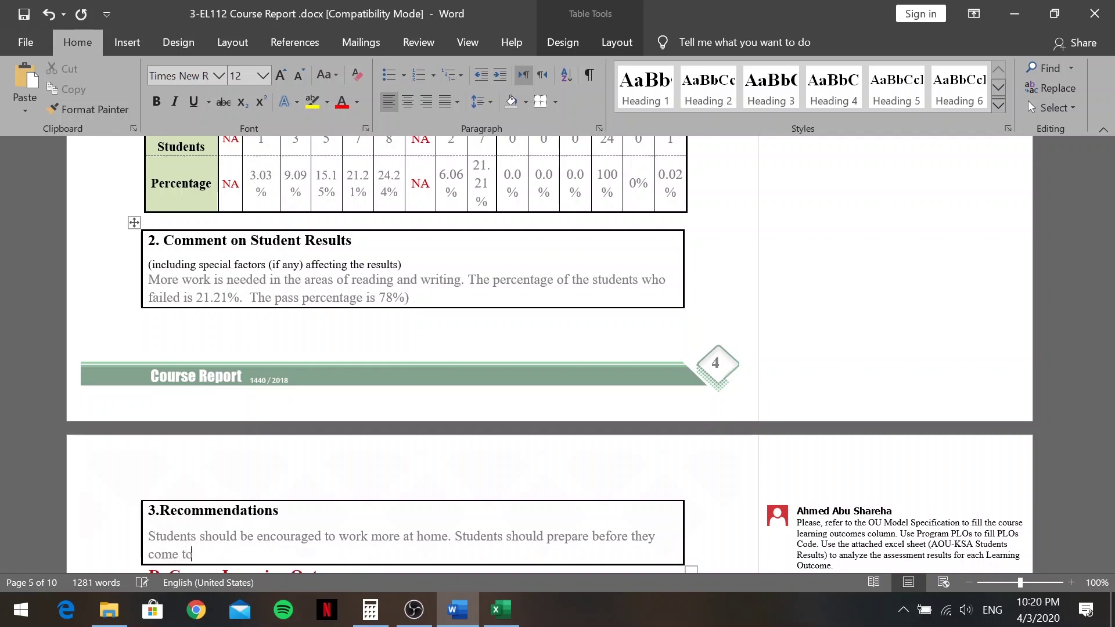
type(" class.")
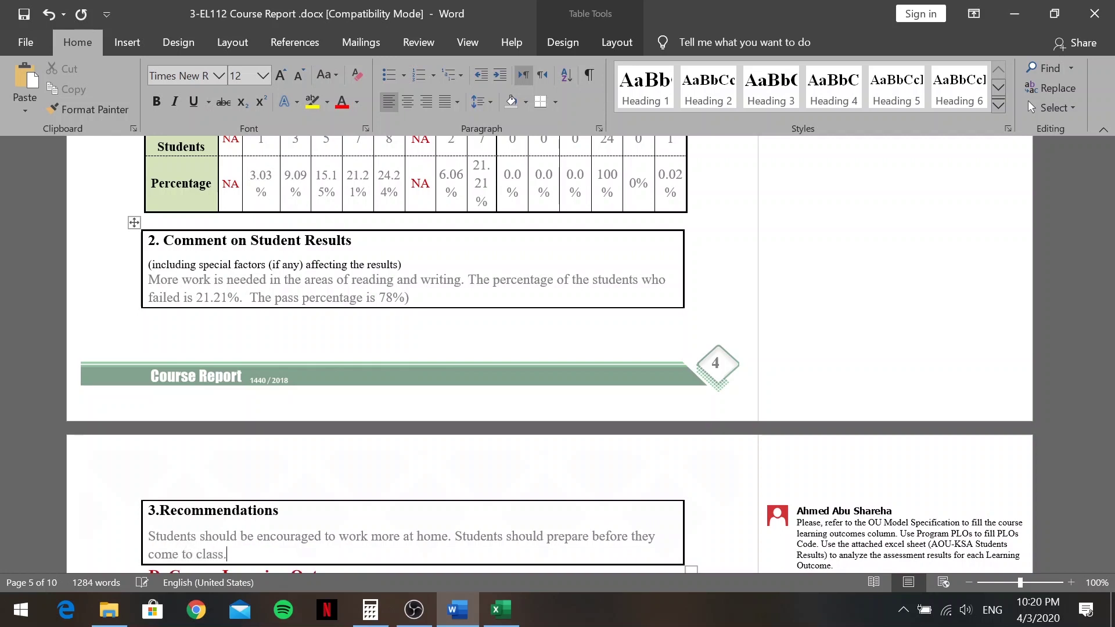
scroll(549, 354, "down", 1)
scroll(550, 354, "down", 2)
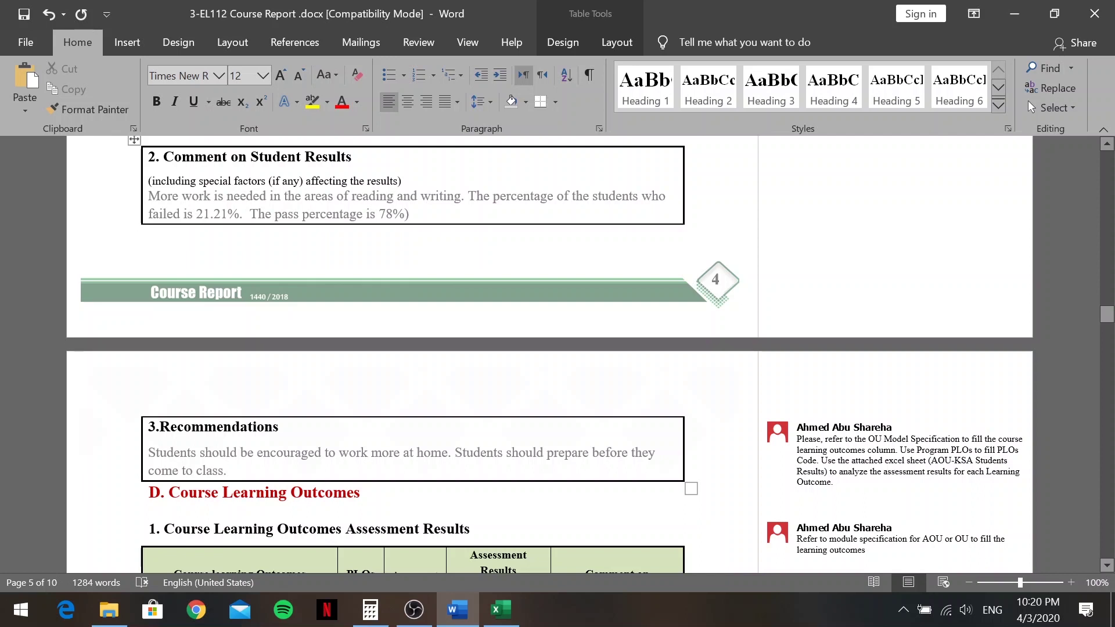
Check the Calculator result, then hide Calculator to return to the report
scroll(448, 459, "down", 4)
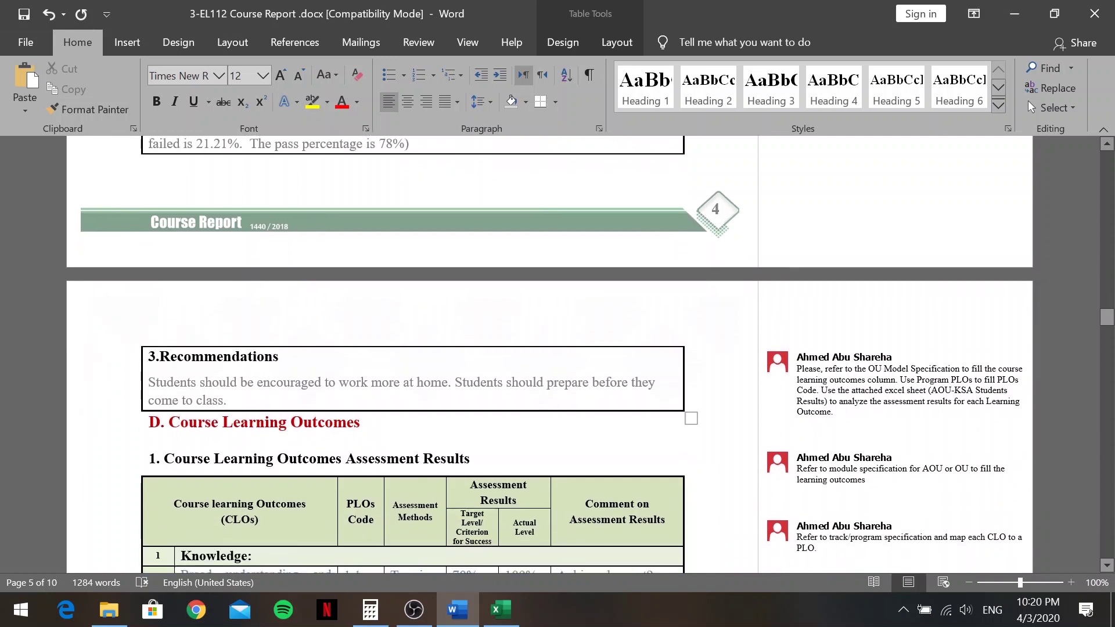
scroll(448, 459, "down", 7)
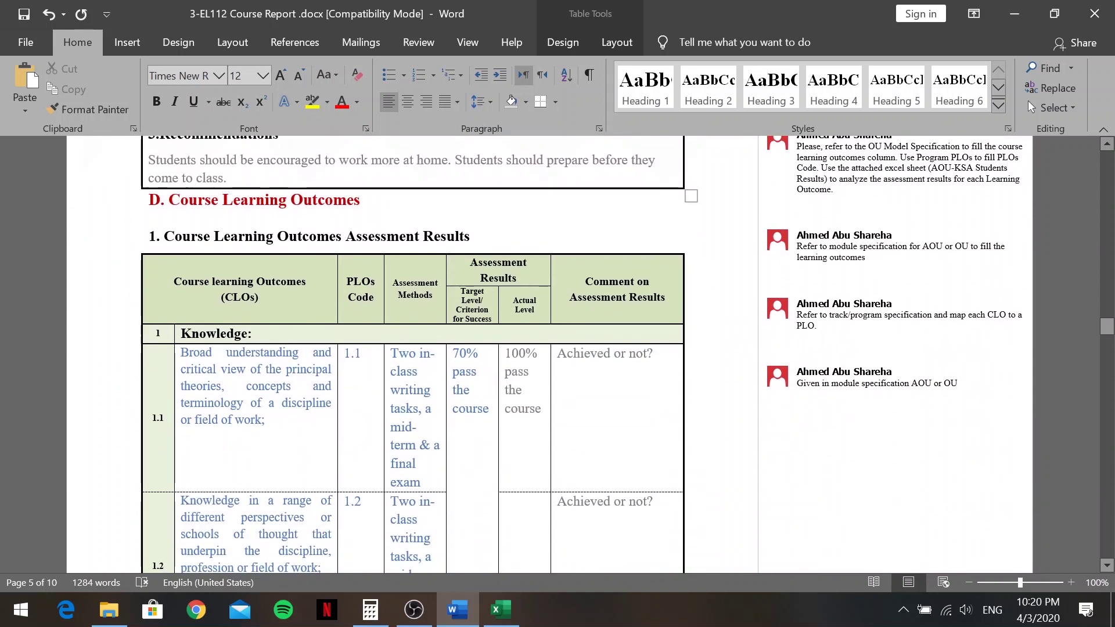
scroll(311, 264, "up", 2)
scroll(152, 235, "down", 3)
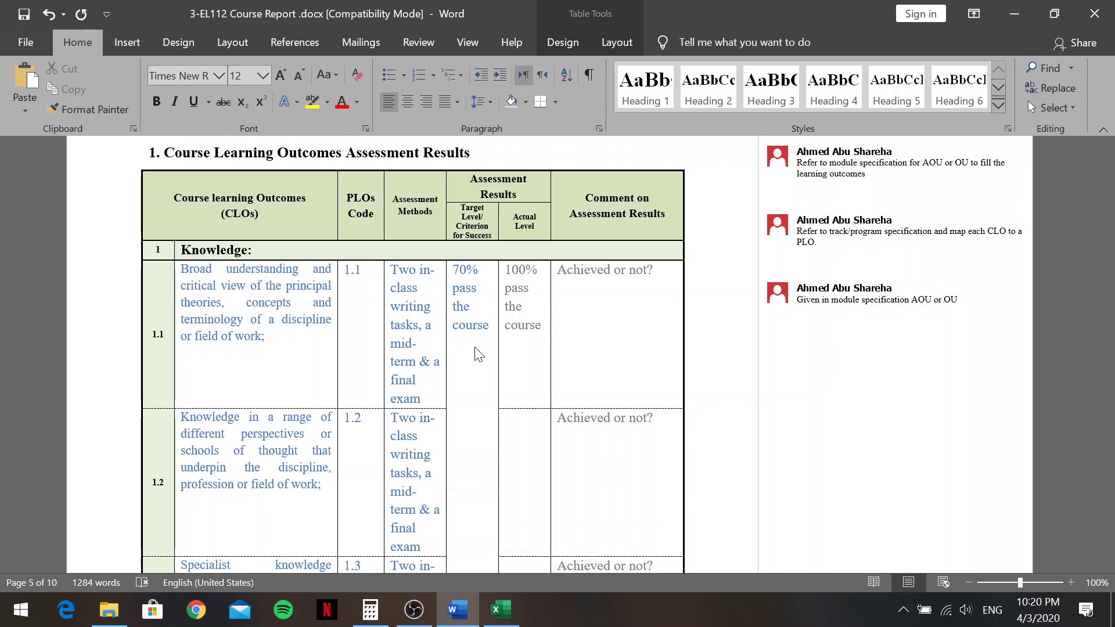
left_click(370, 609)
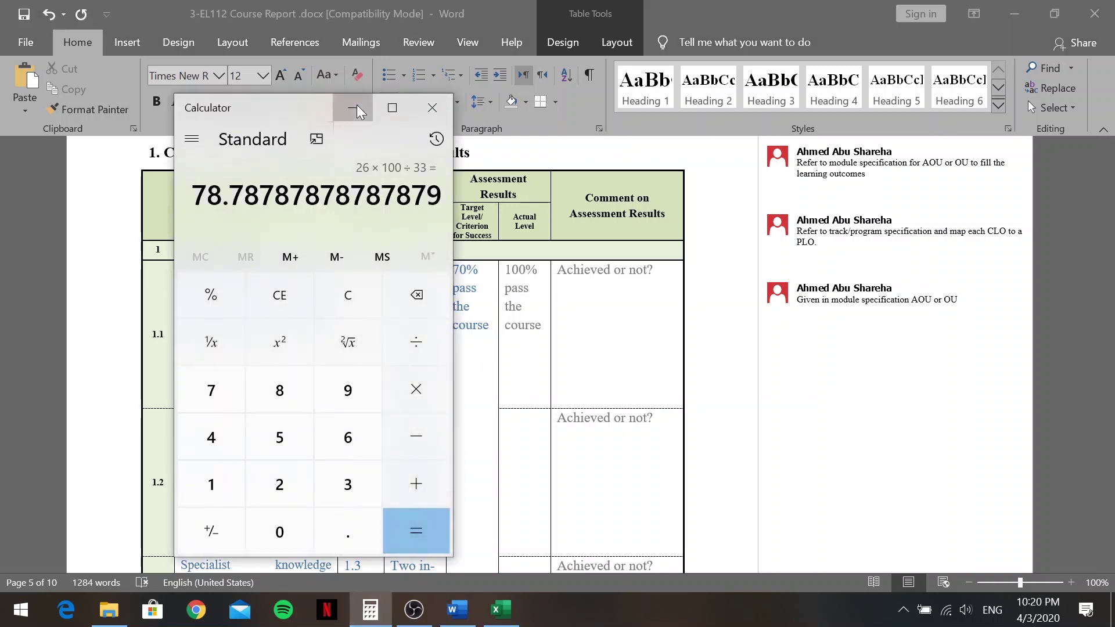
left_click(352, 107)
Change the first Actual Level value from 100 to 78 and cut its comment to Achieved
left_click_drag(505, 270, 526, 270)
type("78")
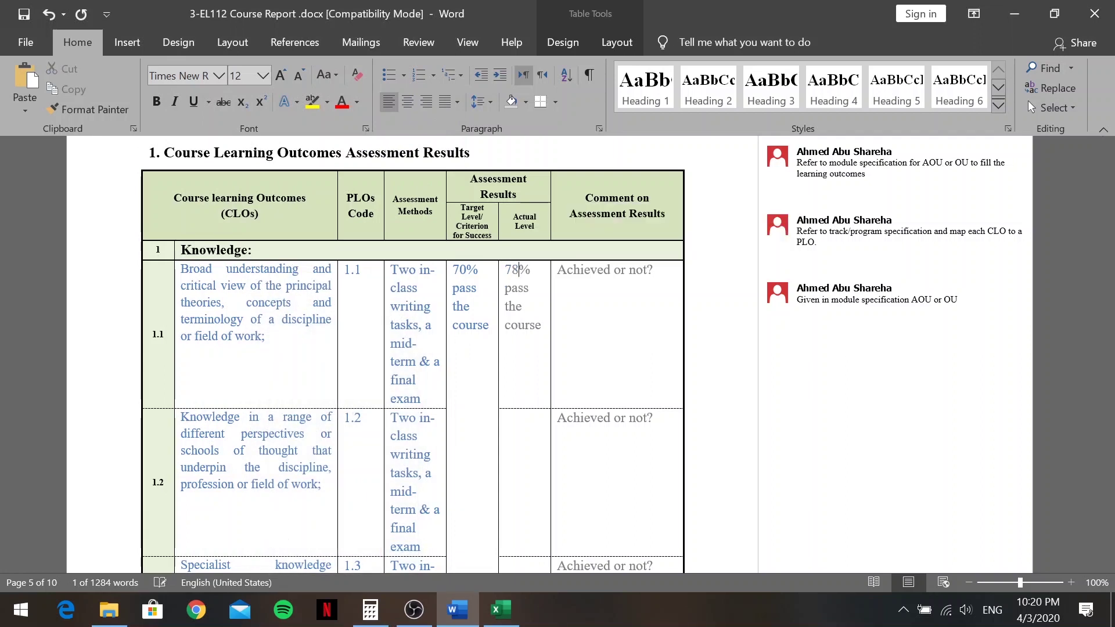
scroll(628, 354, "up", 1)
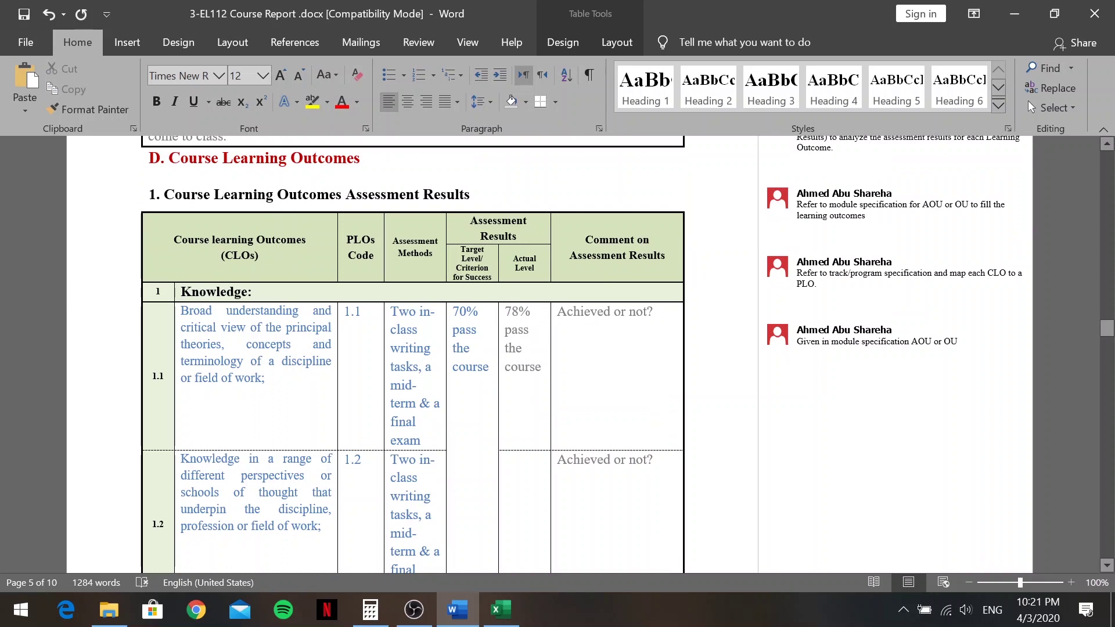
type("ed")
left_click_drag(654, 312, 615, 312)
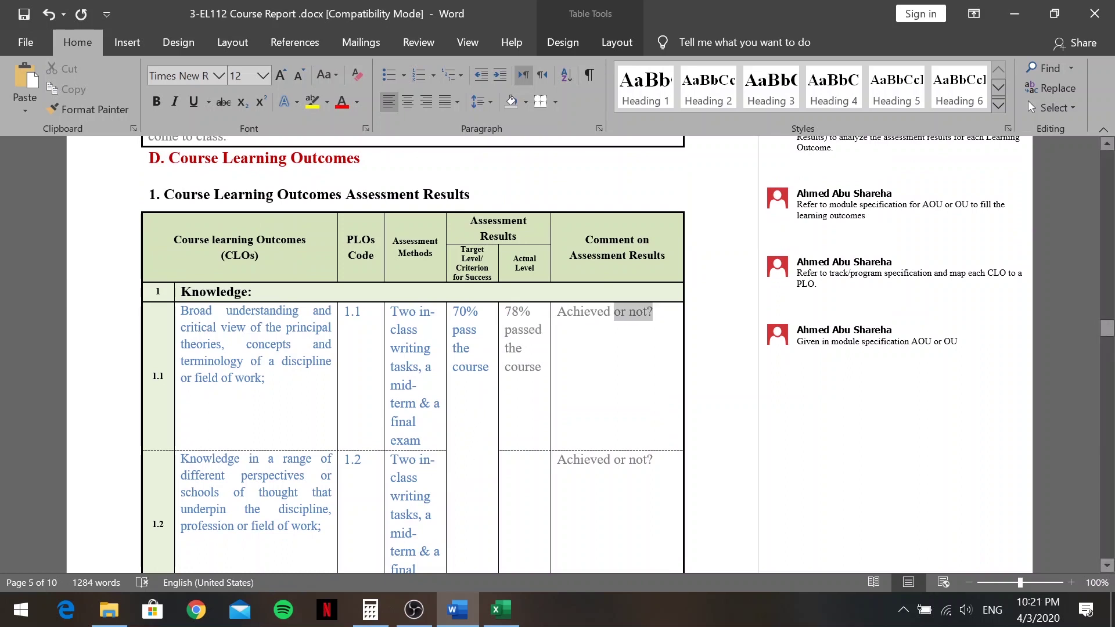
key("BackSpace")
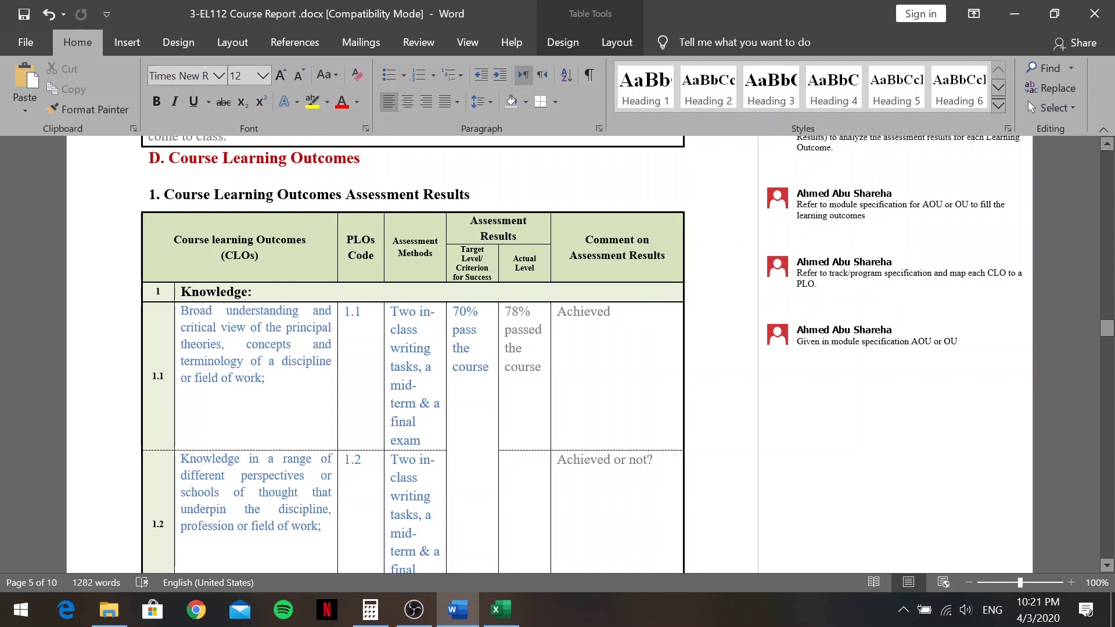
Enter '78% passed the course' as row 2.3's Actual Level and cut its comment to Achieved
scroll(566, 322, "down", 6)
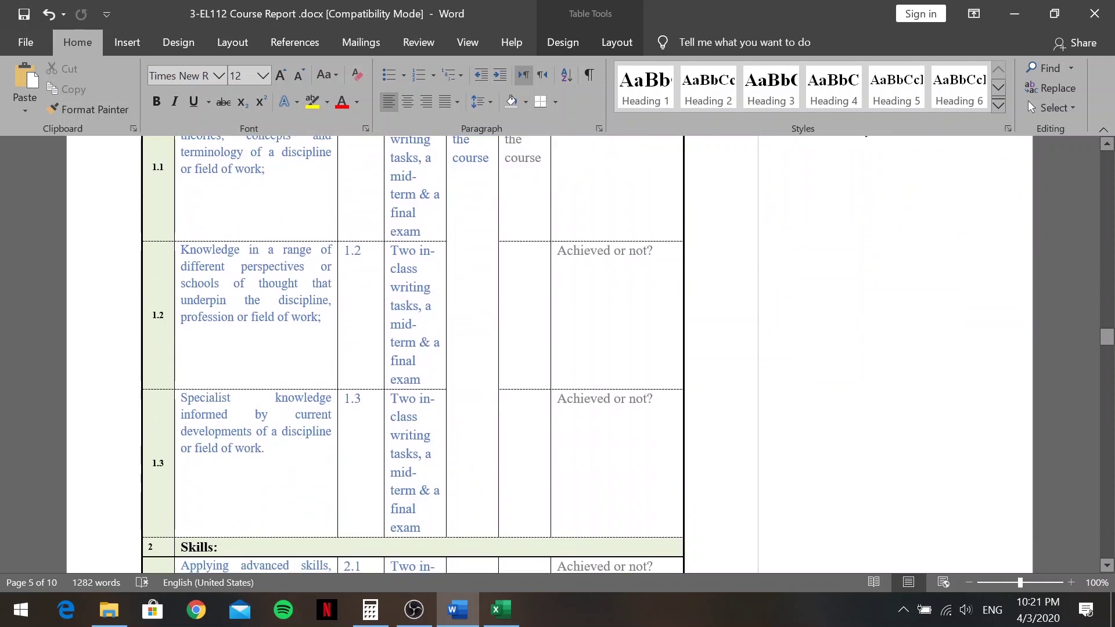
scroll(527, 291, "down", 10)
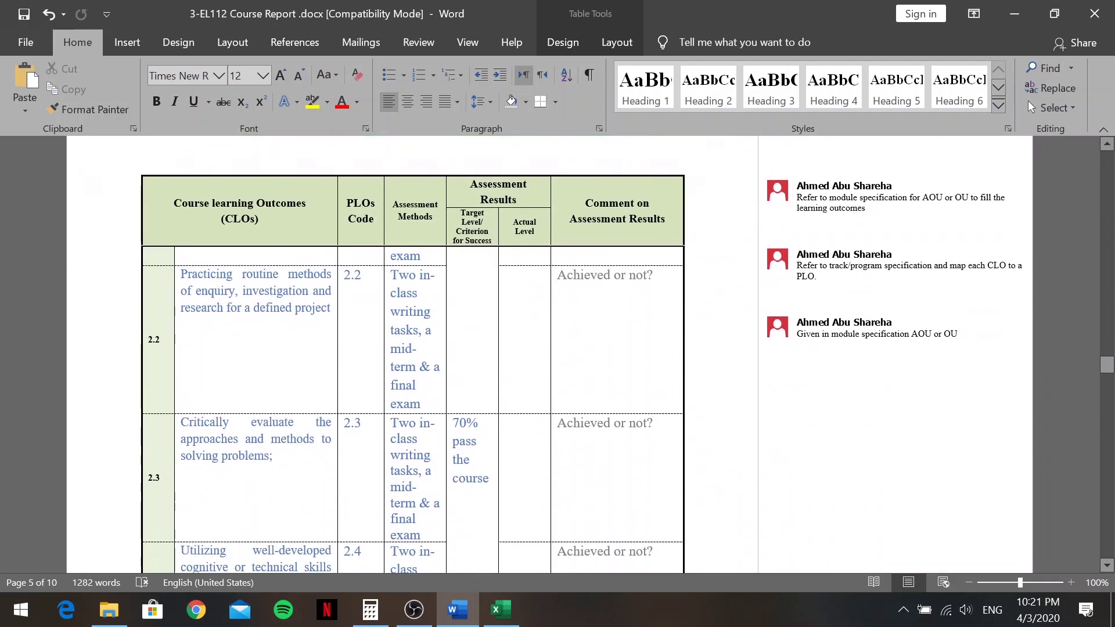
scroll(518, 311, "up", 15)
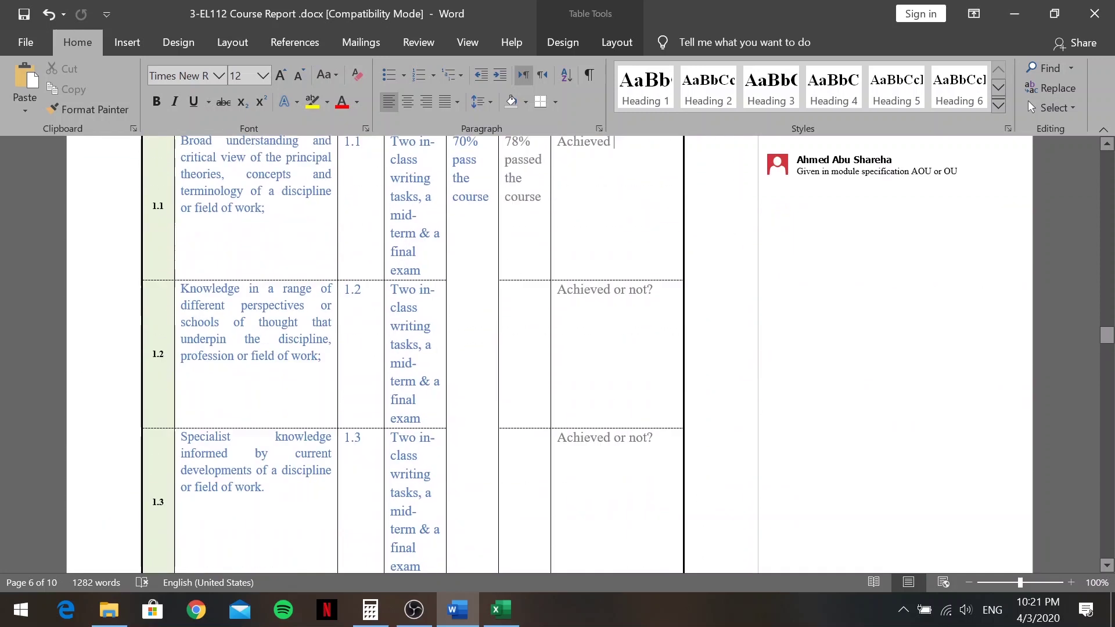
scroll(464, 332, "down", 10)
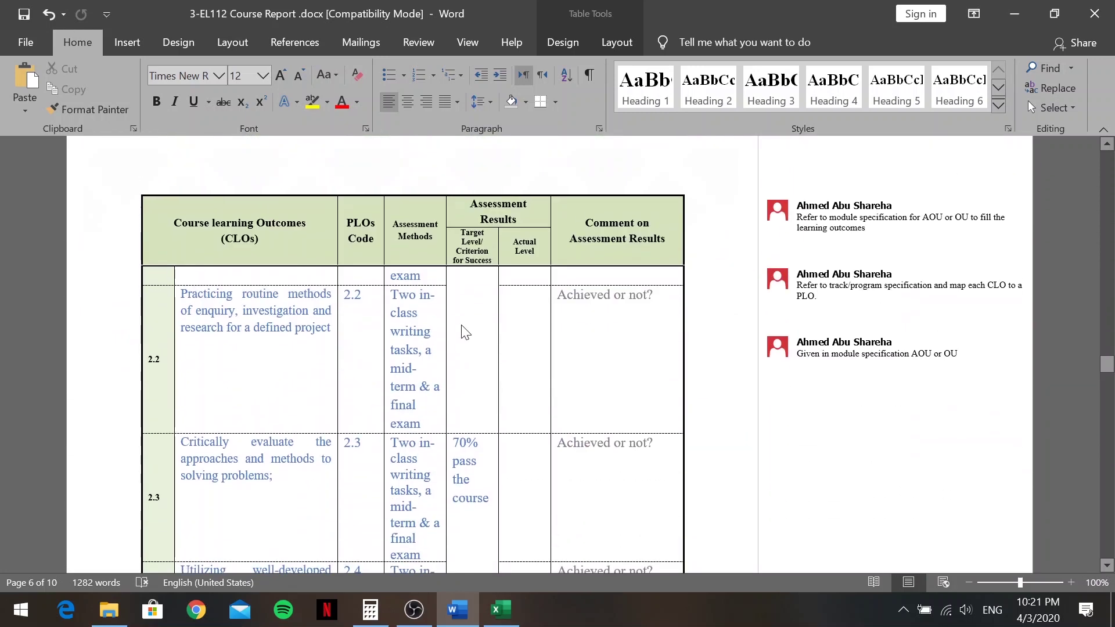
scroll(465, 332, "down", 4)
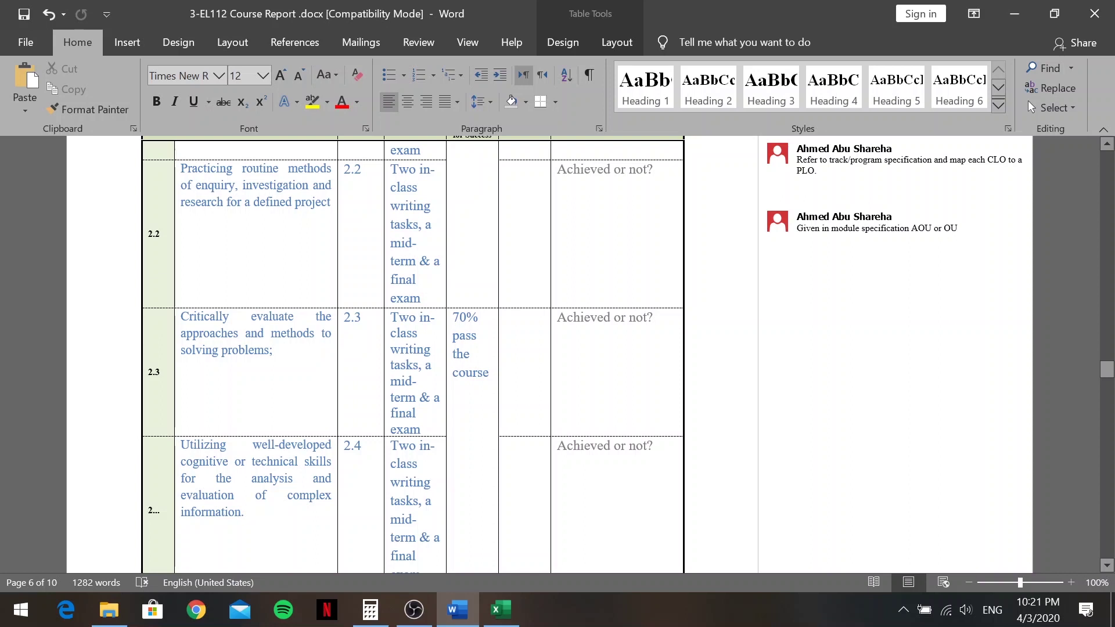
left_click(509, 333)
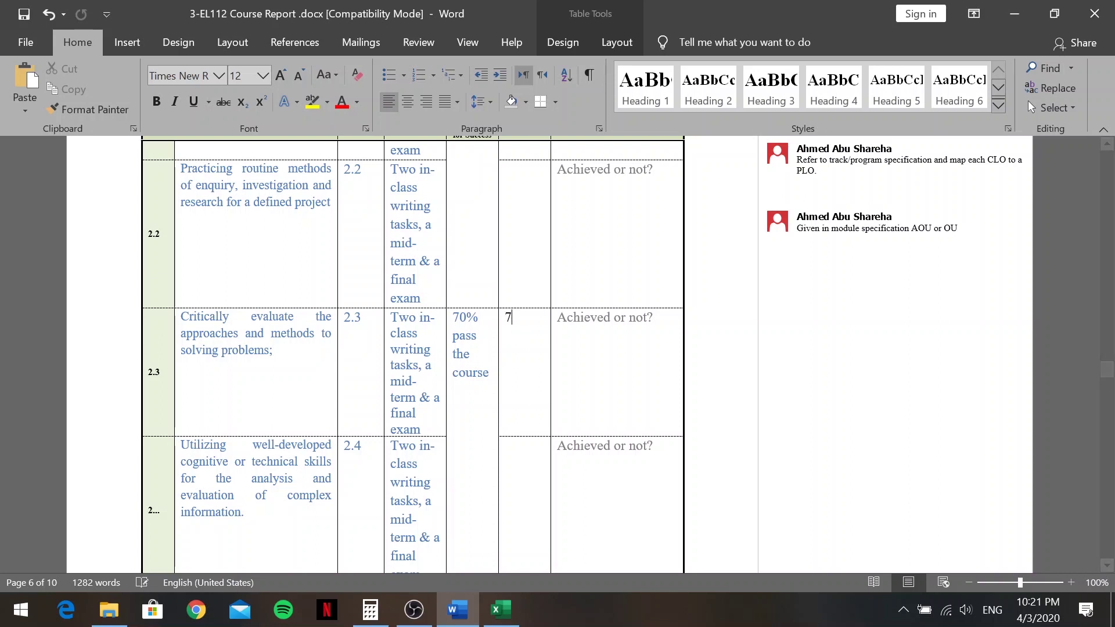
type("78 p")
key("BackSpace")
type("%")
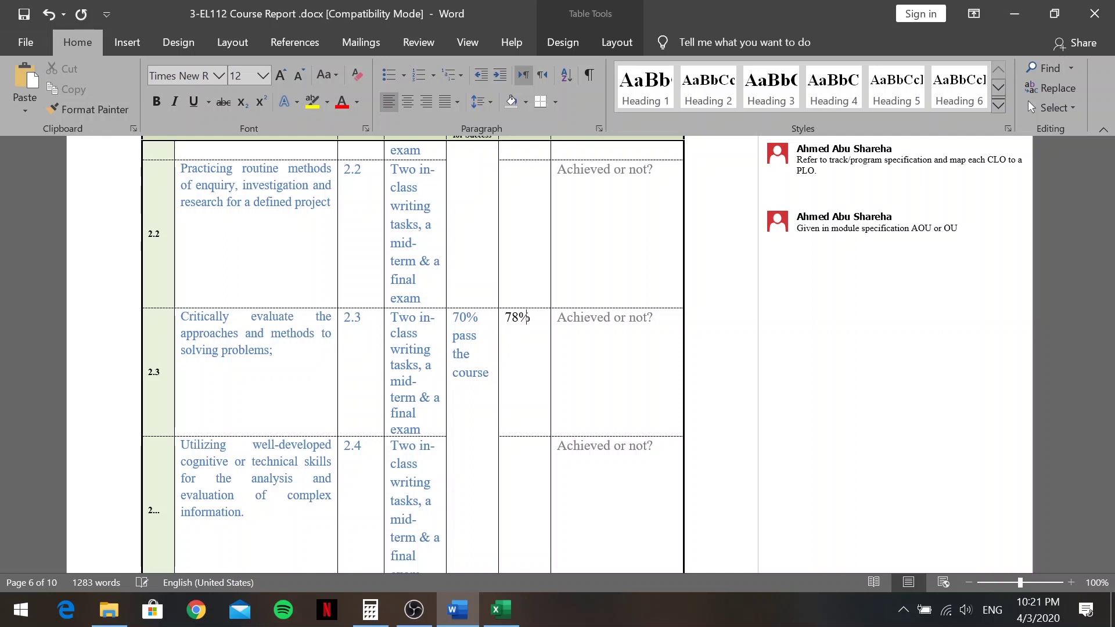
type(" passed the couse")
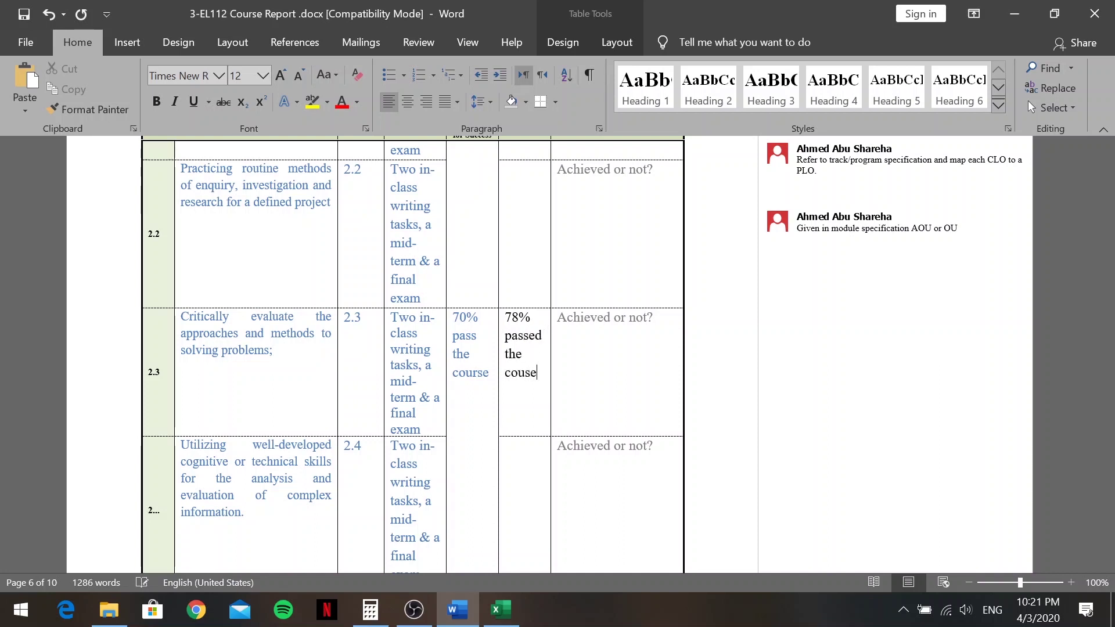
key("BackSpace")
key("BackSpace")
type("rse")
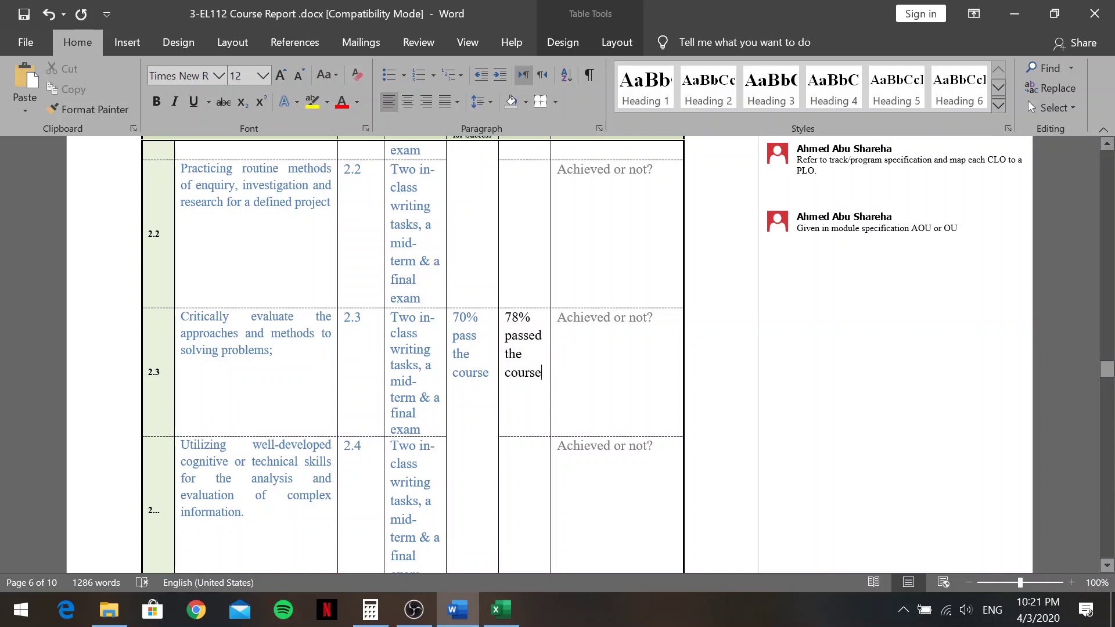
left_click_drag(652, 321, 627, 330)
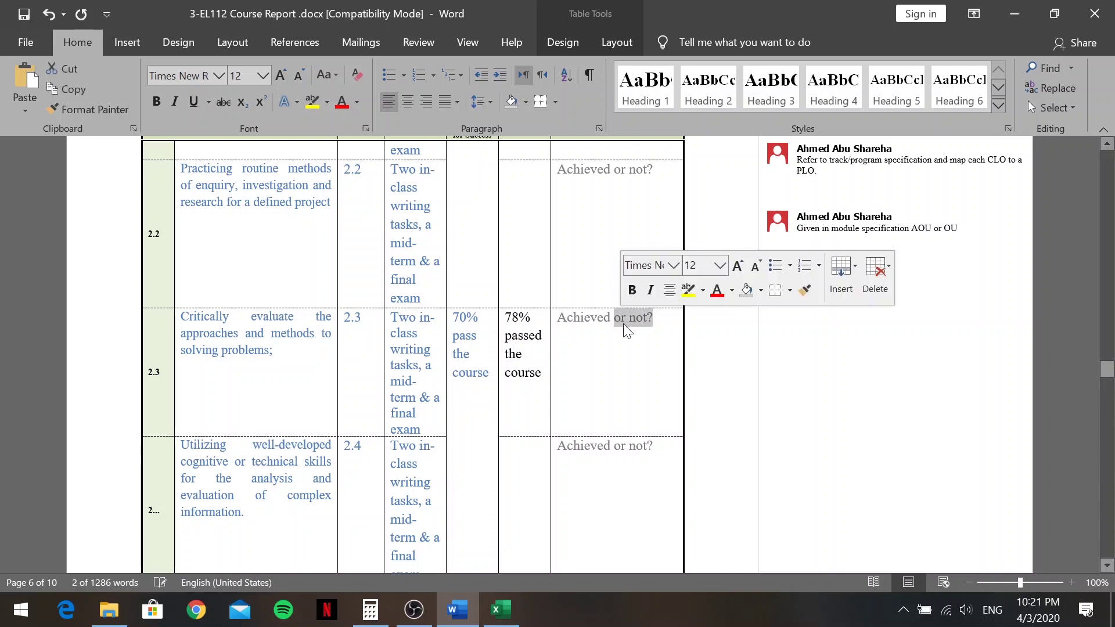
key("BackSpace")
Enter '78% passed the course' for row 3.1.1 and remove 'or not?' from its comment
scroll(630, 345, "down", 6)
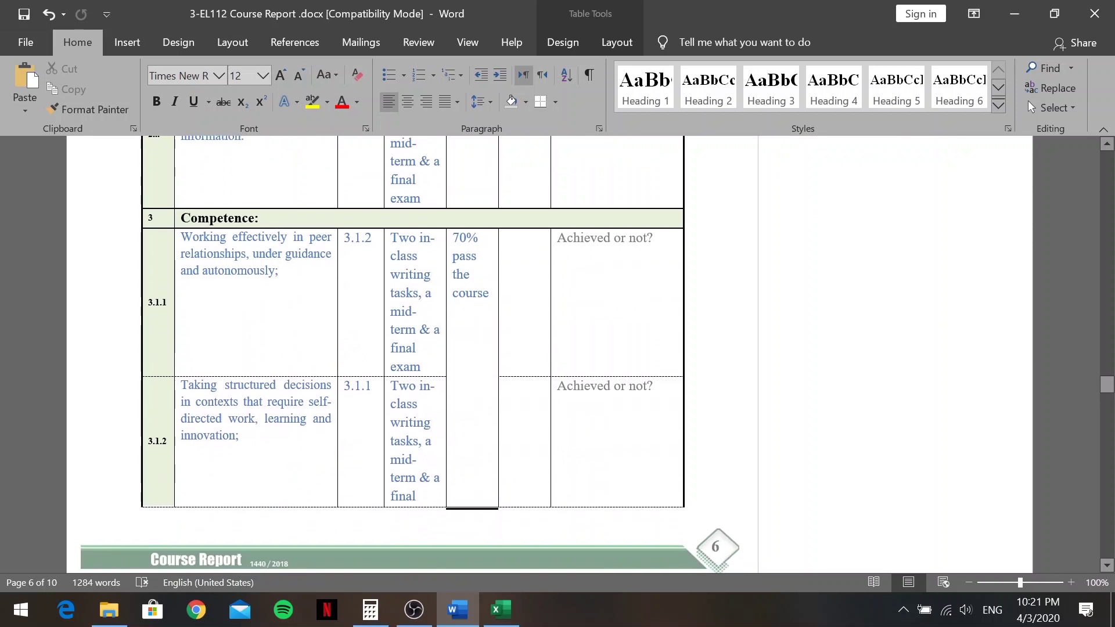
type("78")
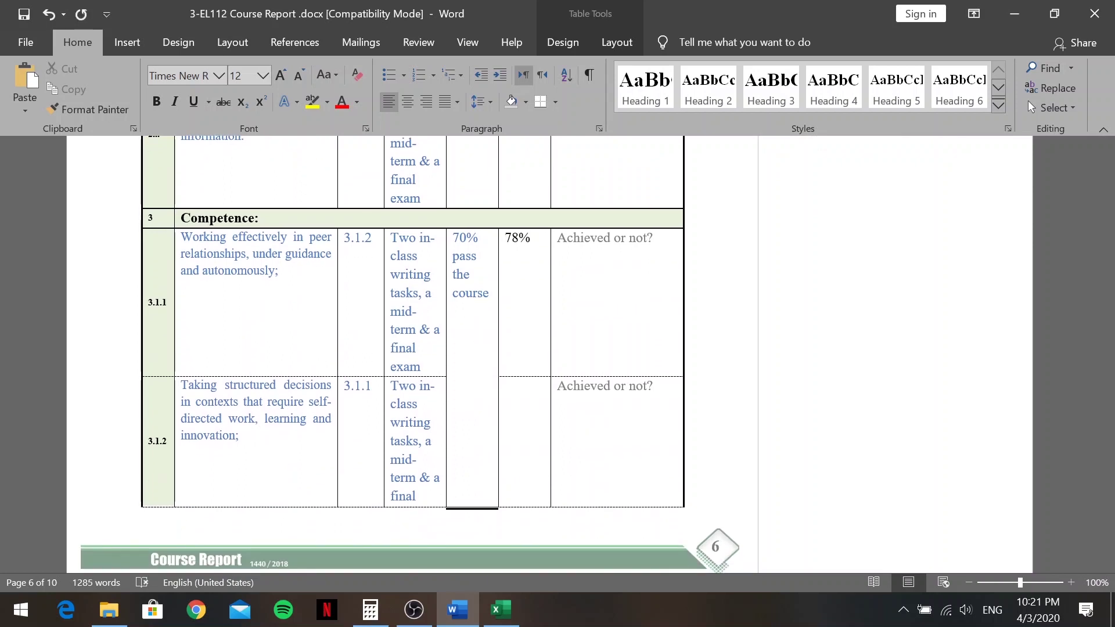
type("% passed tj")
type("e cous")
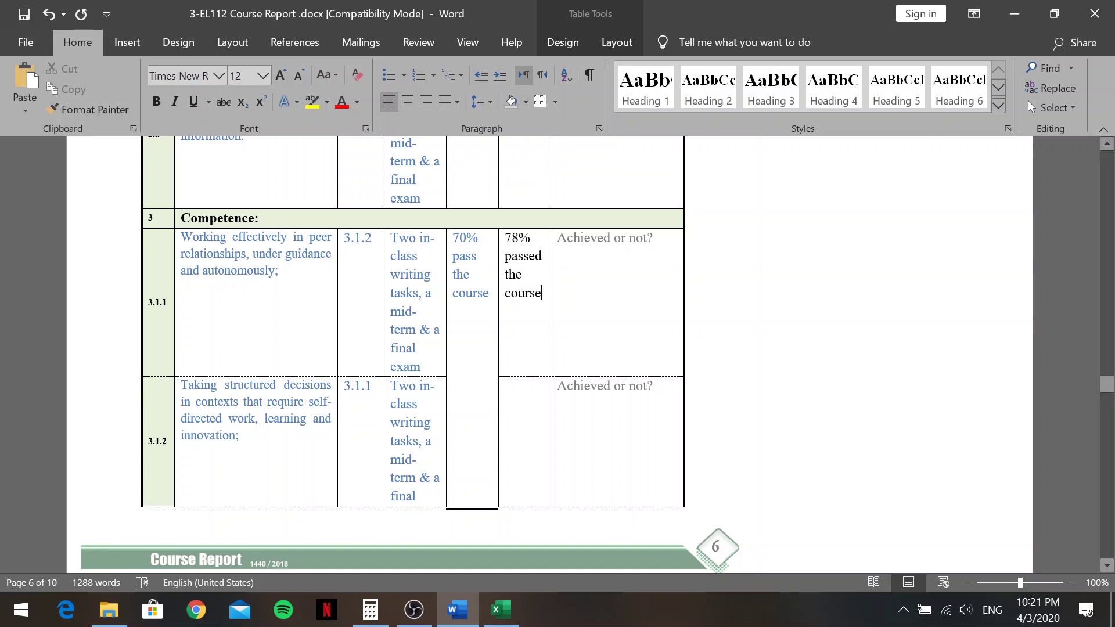
left_click_drag(653, 239, 618, 242)
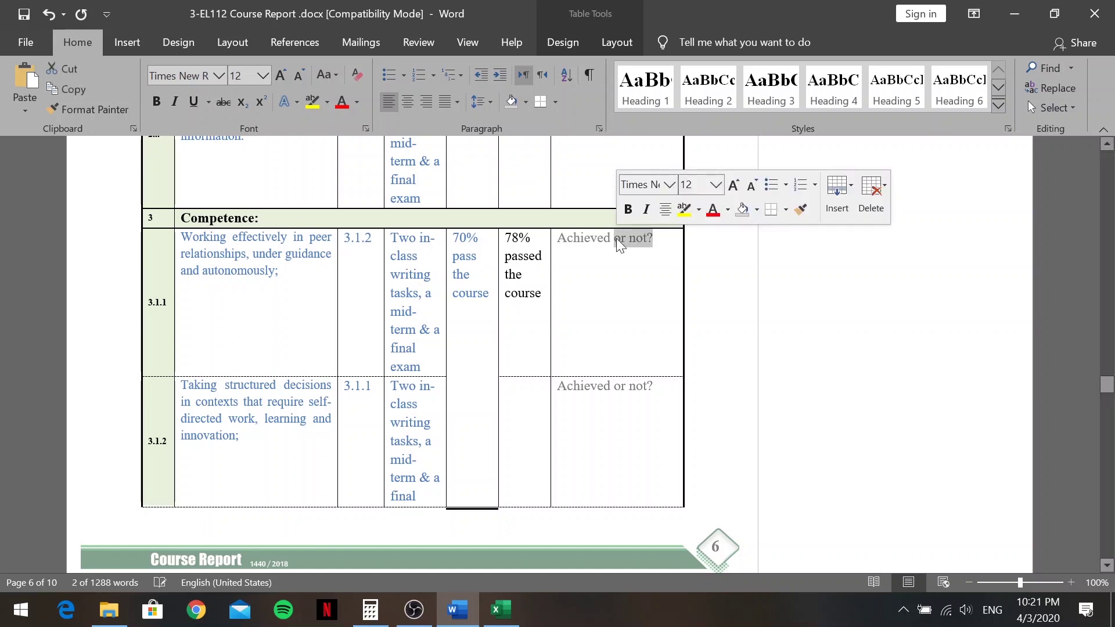
key("Delete")
Select the '78% passed the course' text for reuse in row 3.1.4's Actual Level cell
scroll(558, 488, "down", 7)
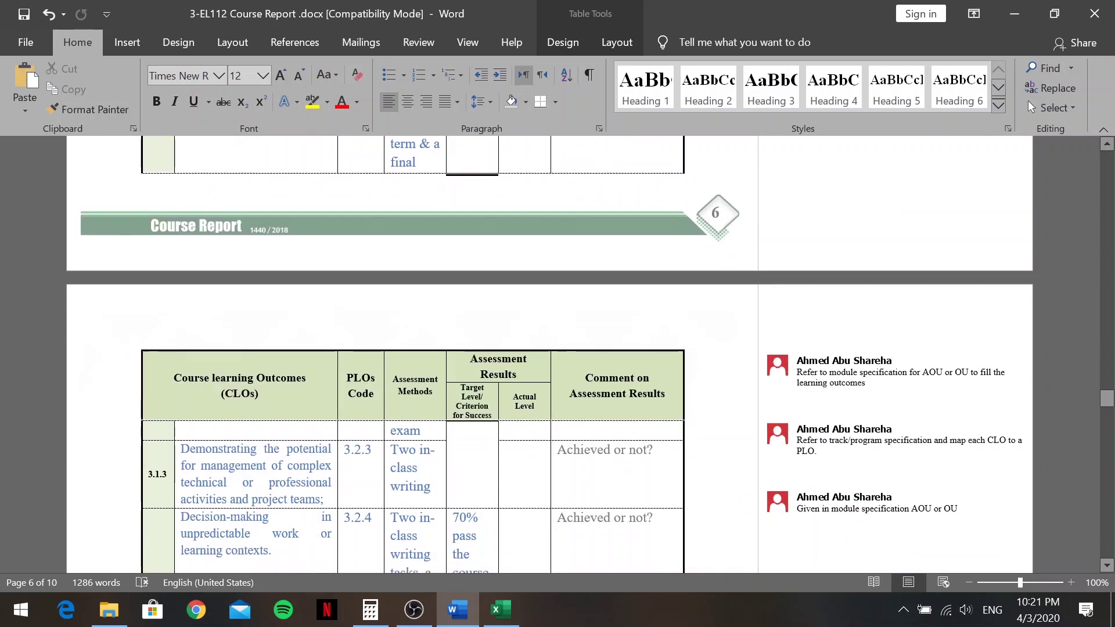
scroll(510, 251, "down", 3)
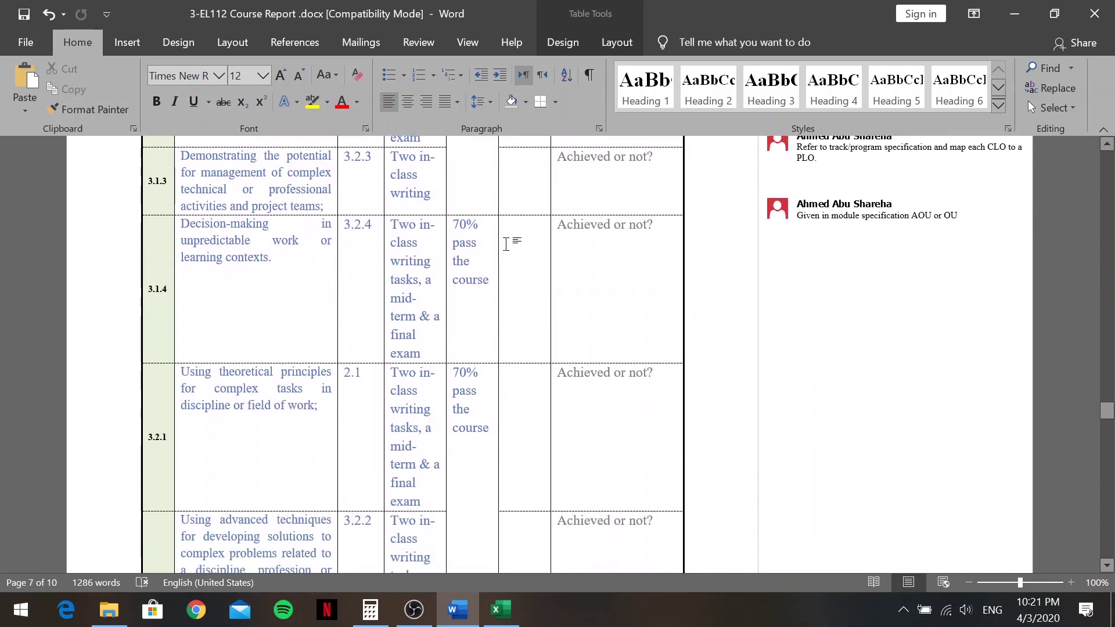
left_click(509, 251)
scroll(510, 250, "up", 1)
scroll(510, 251, "up", 10)
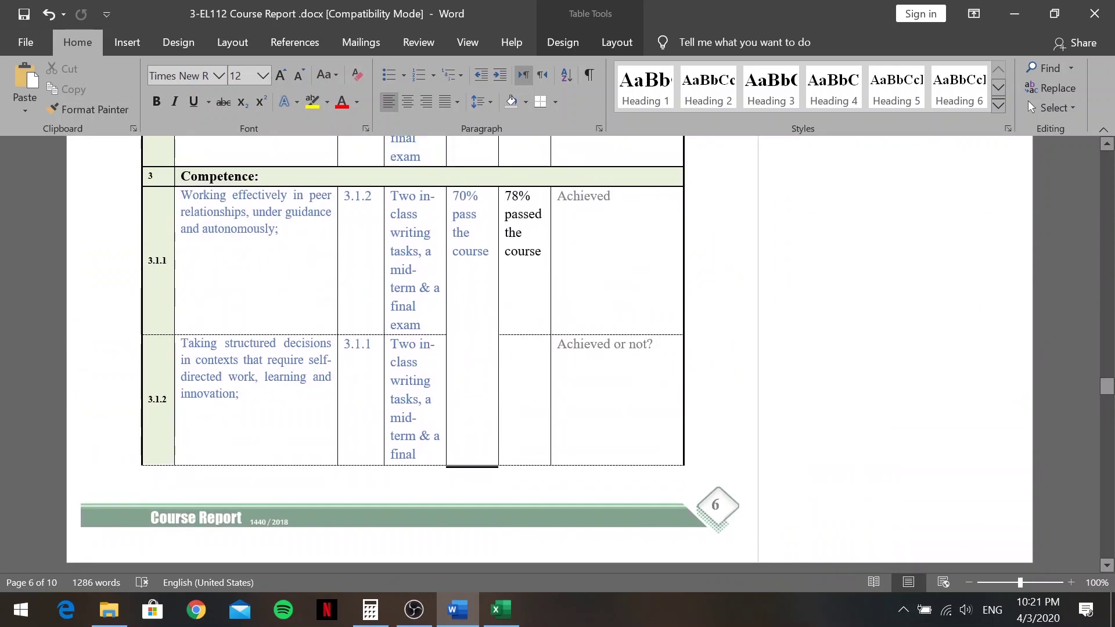
left_click_drag(542, 256, 505, 192)
key("ctrl+c")
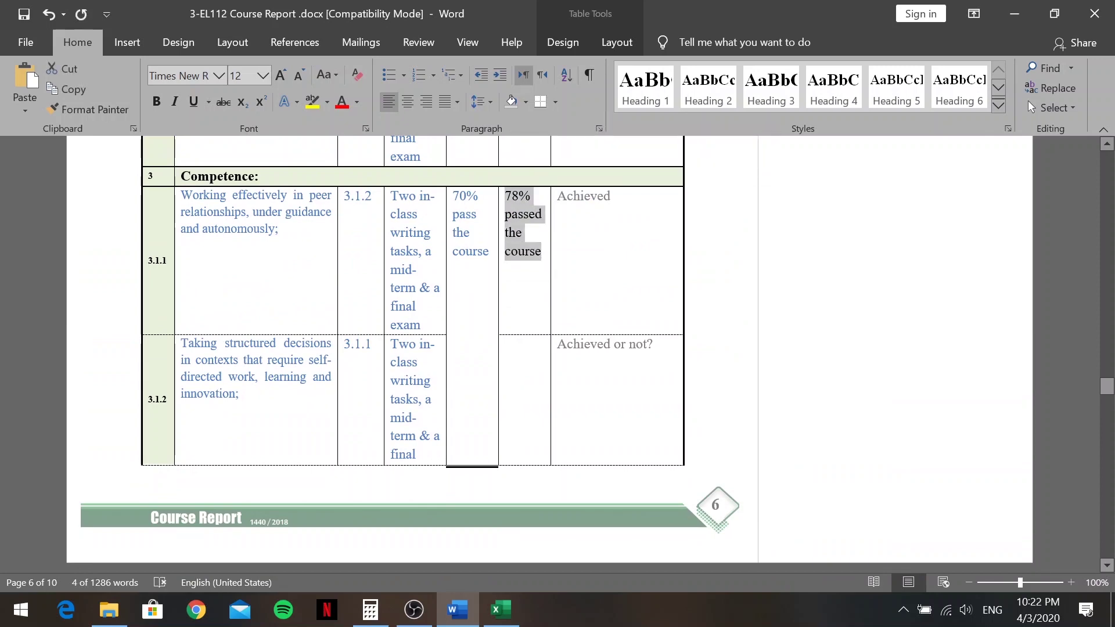
scroll(539, 324, "down", 3)
scroll(540, 324, "down", 6)
Paste '78% passed the course' into row 3.1.4 and leave its comment as Achieved
left_click(517, 362)
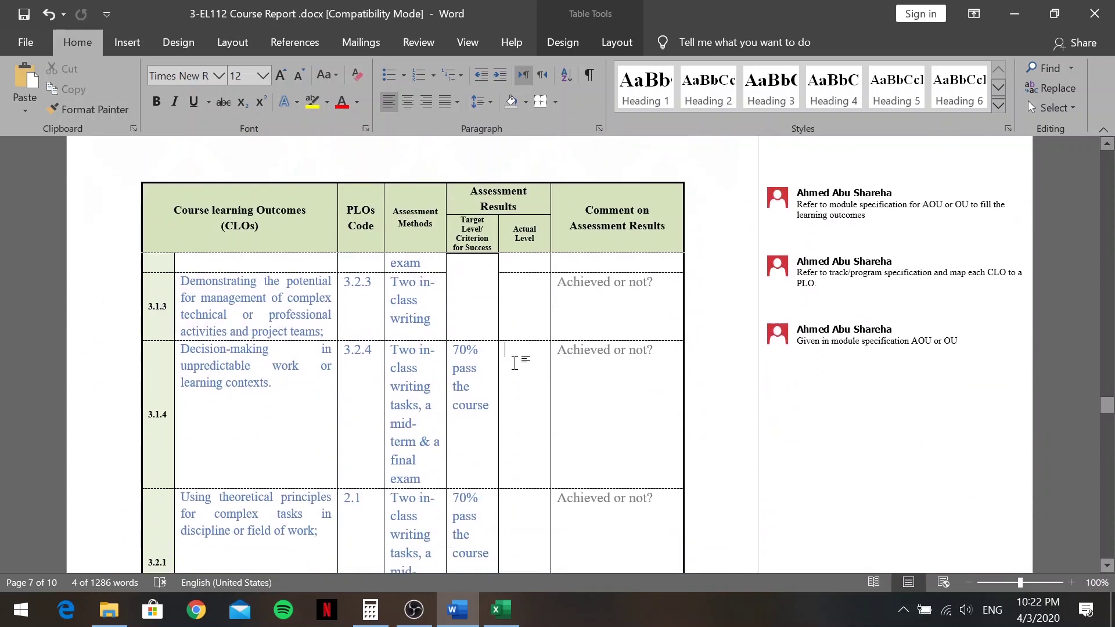
key("ctrl+v")
left_click_drag(652, 350, 616, 350)
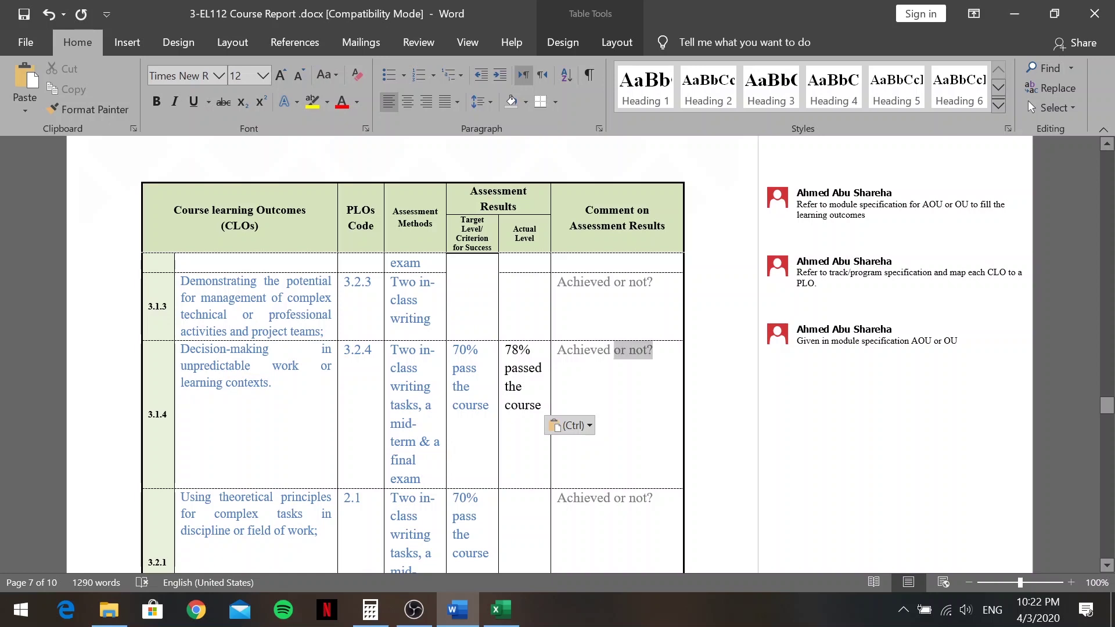
key("BackSpace")
Copy '78% passed the course' into row 3.2.1 and leave its comment as Achieved
scroll(607, 369, "down", 8)
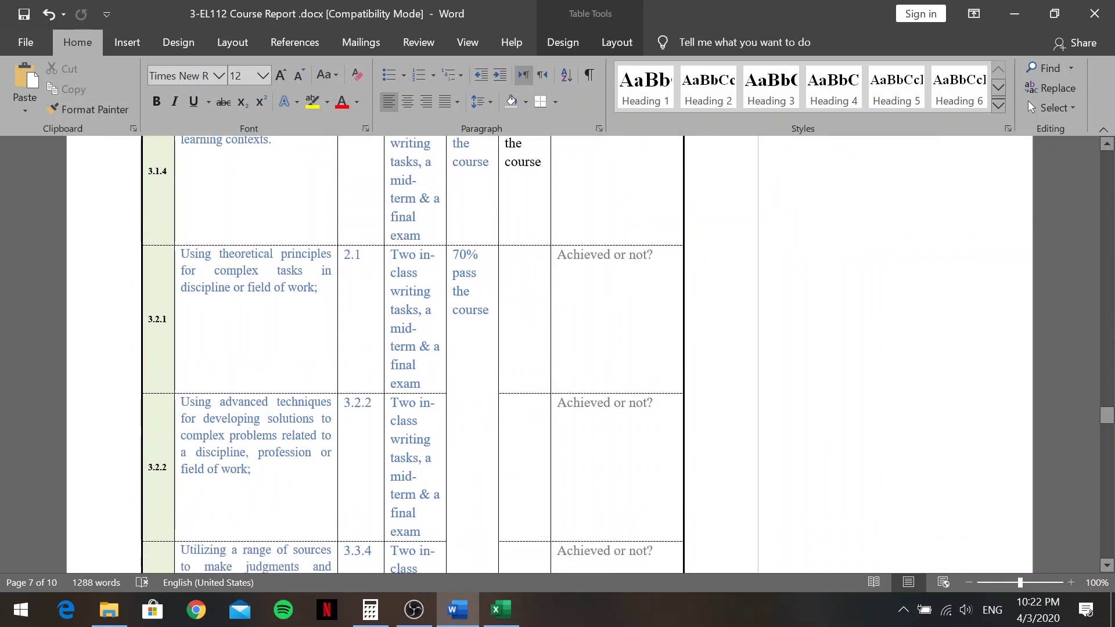
scroll(607, 369, "up", 4)
scroll(607, 369, "down", 5)
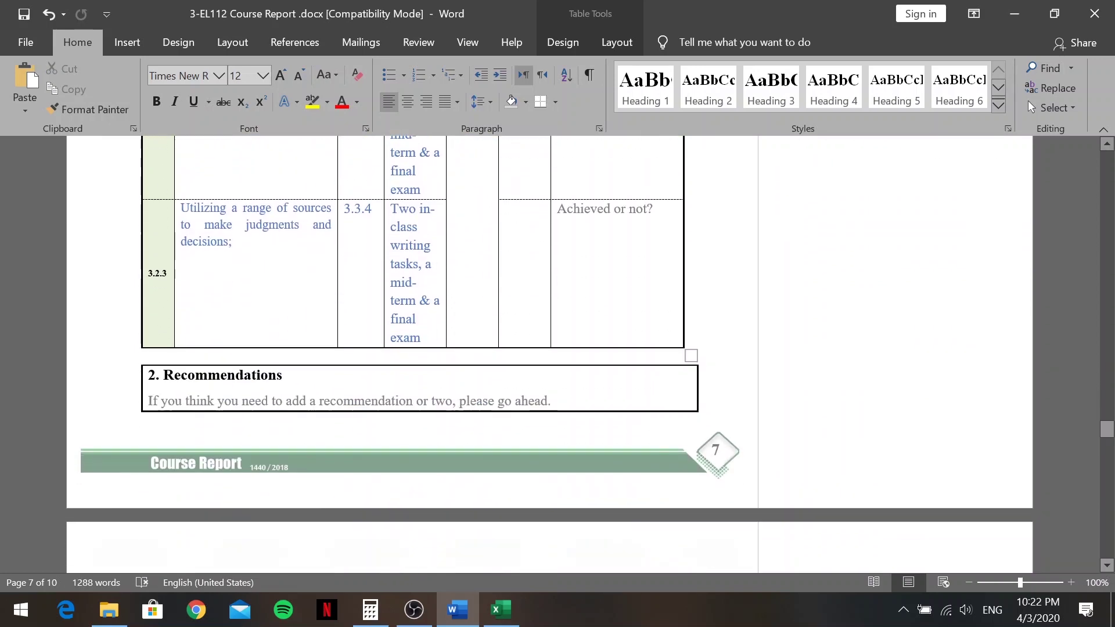
scroll(607, 369, "up", 8)
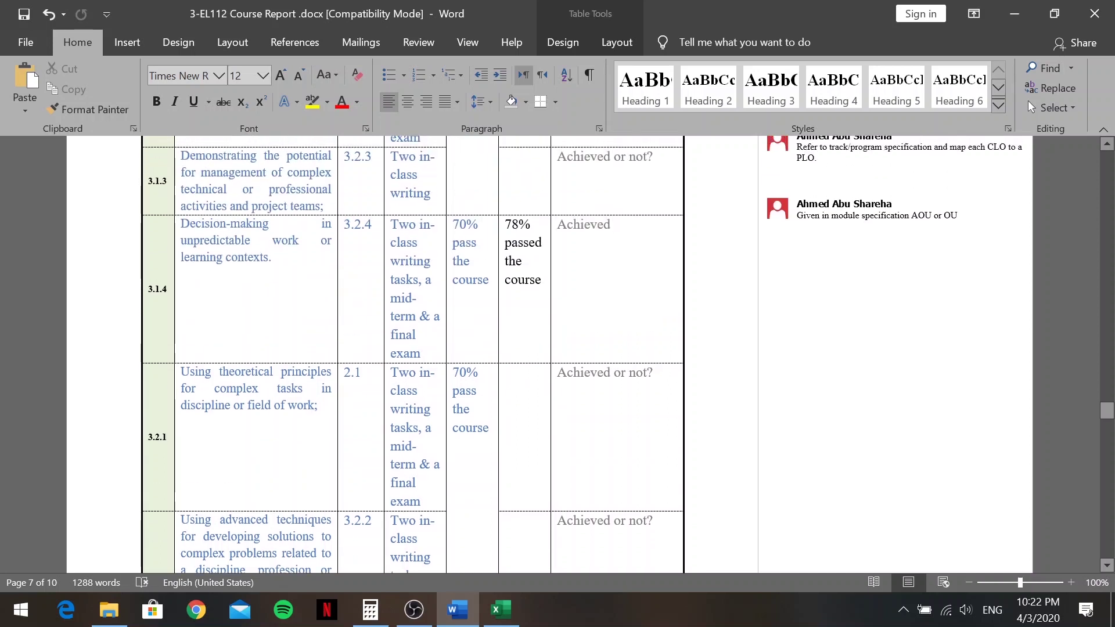
left_click_drag(541, 280, 506, 224)
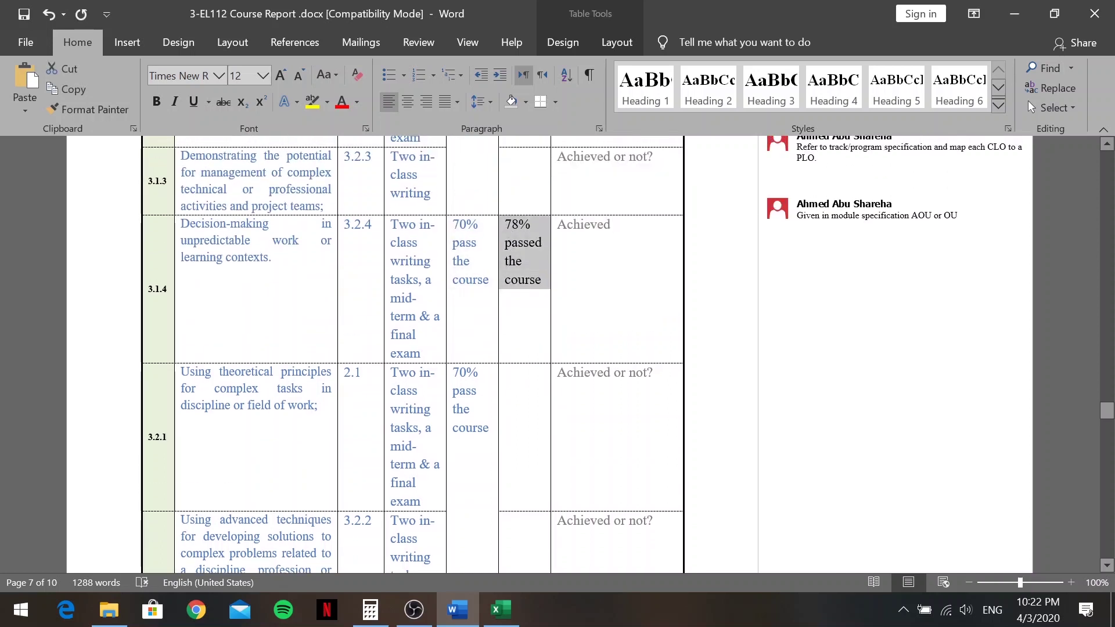
key("ctrl+c")
left_click(516, 413)
key("ctrl+v")
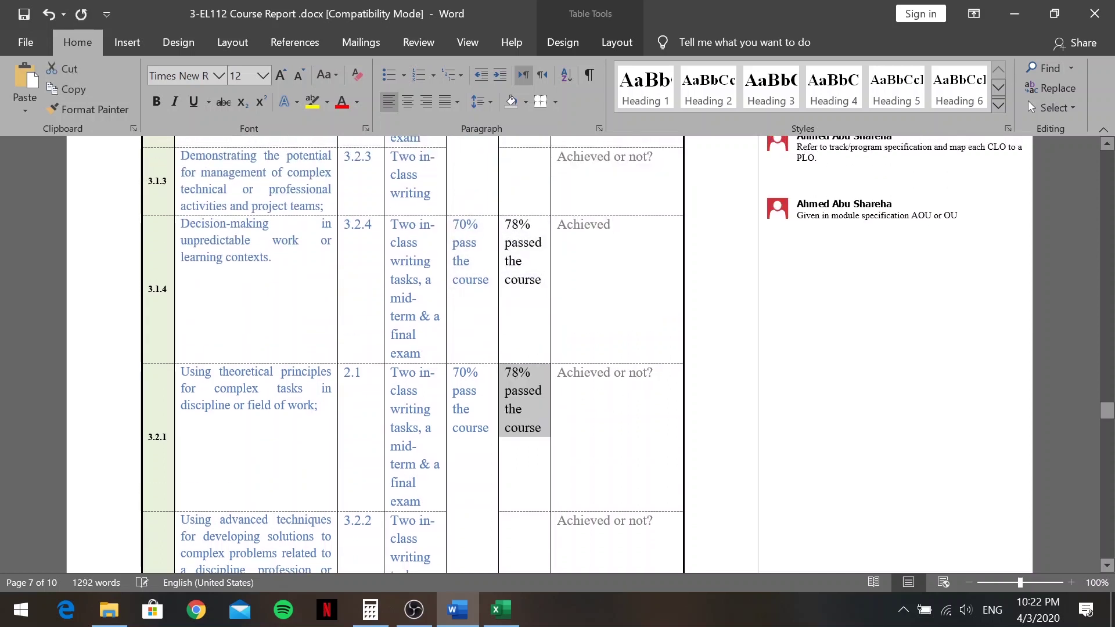
left_click_drag(653, 373, 615, 373)
key("BackSpace")
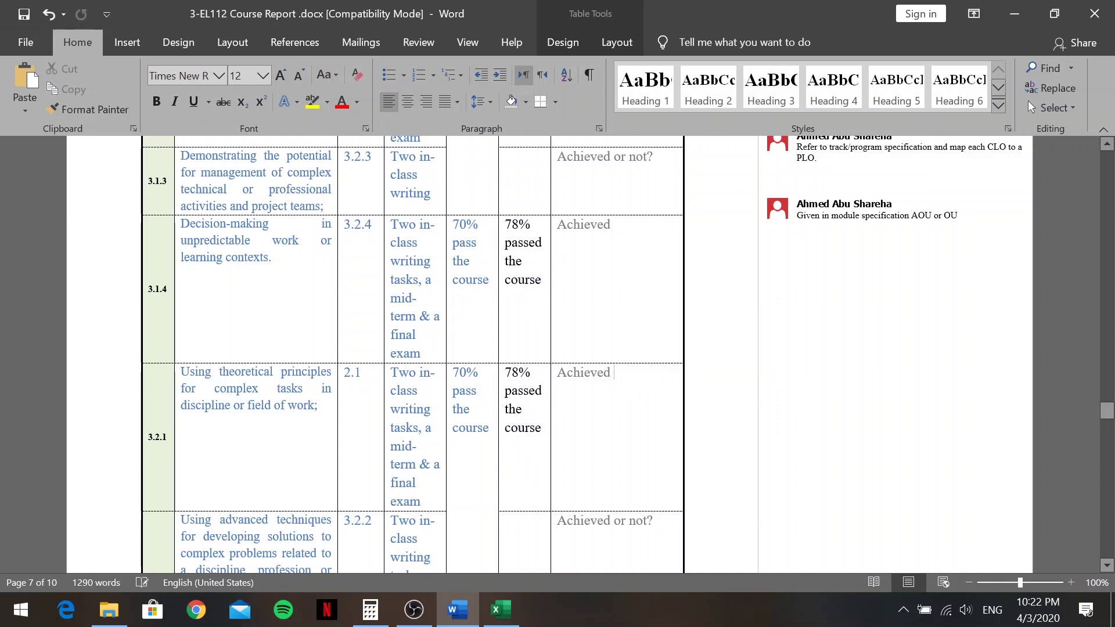
scroll(412, 354, "down", 3)
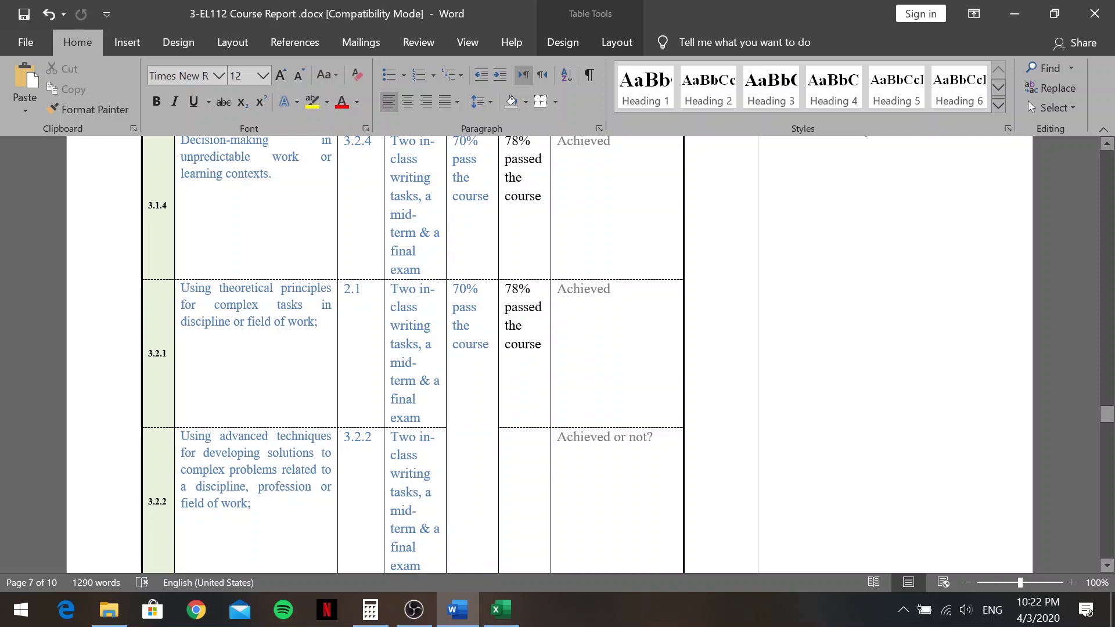
scroll(590, 402, "up", 6)
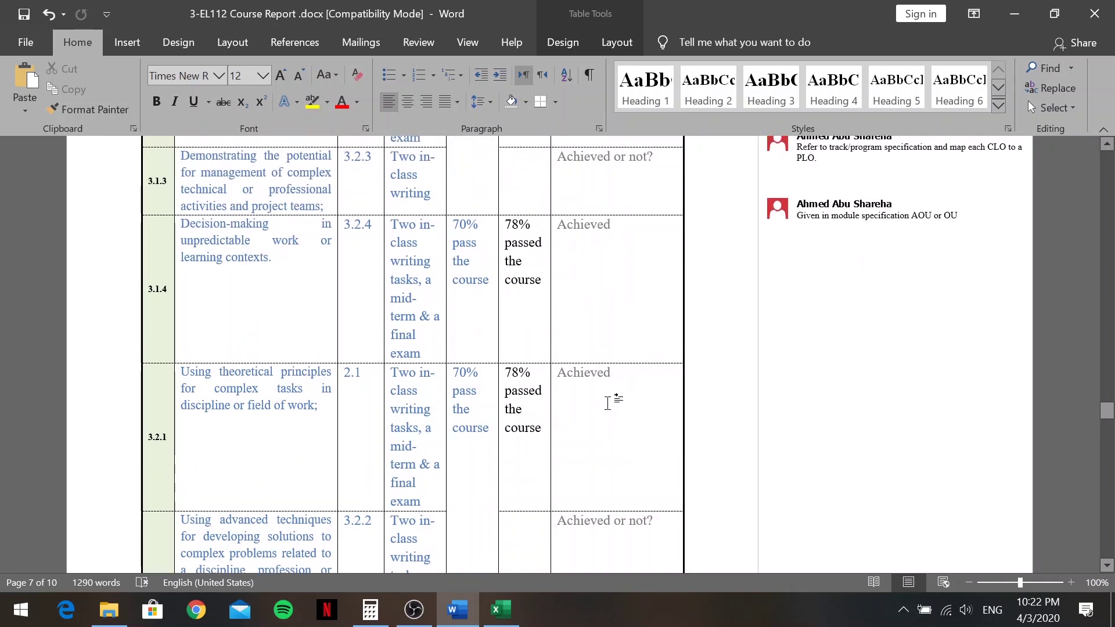
scroll(590, 402, "down", 7)
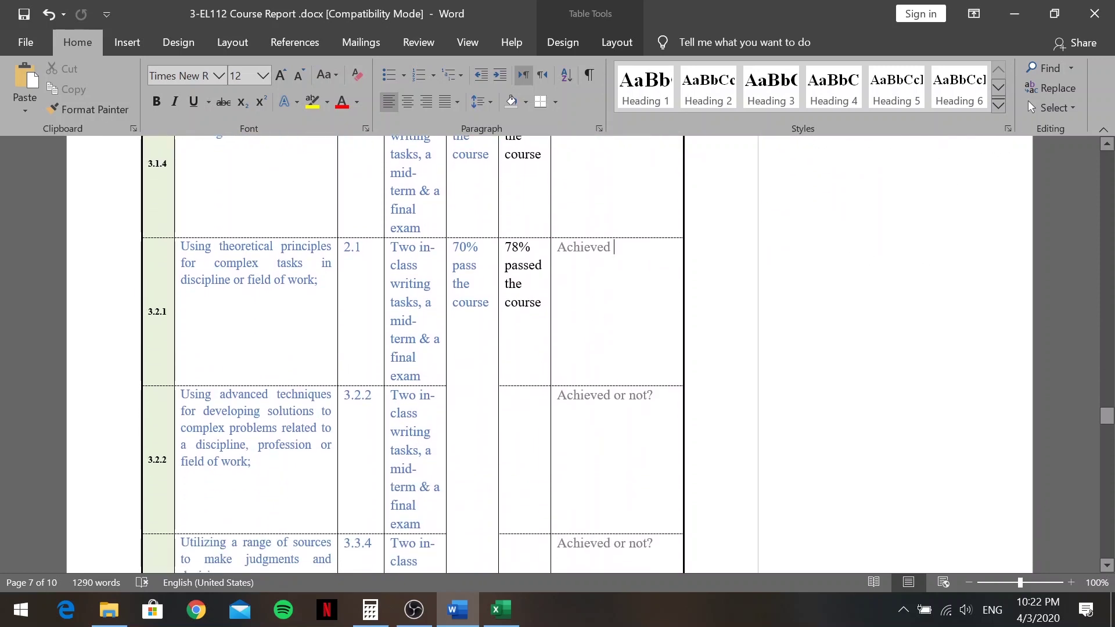
scroll(589, 286, "down", 20)
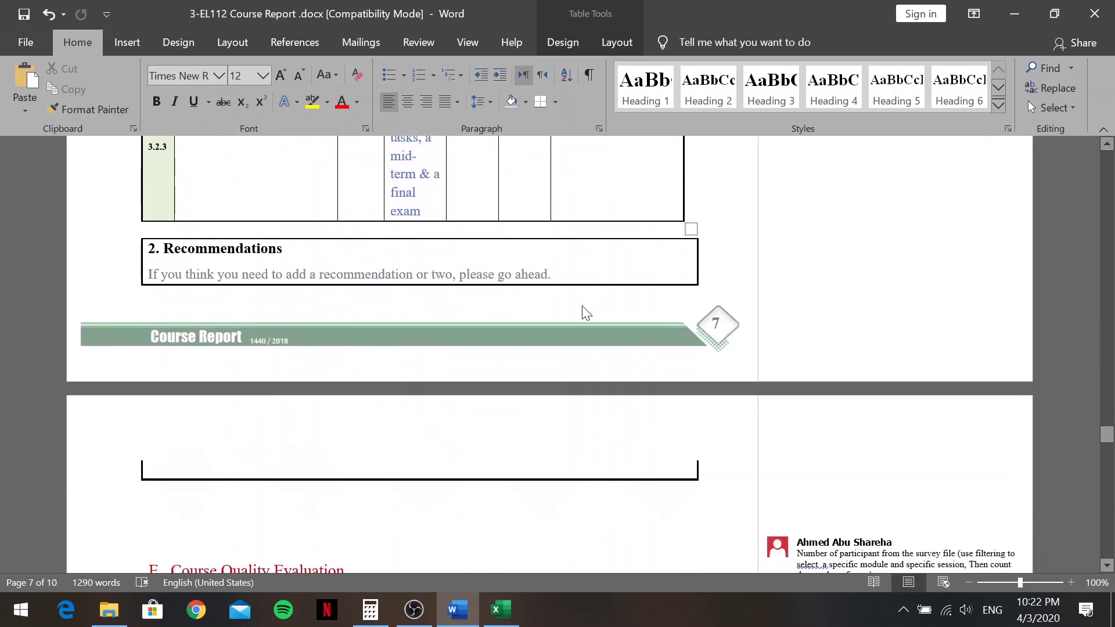
Delete the placeholder sentence inviting recommendations under 2. Recommendations
scroll(582, 321, "up", 9)
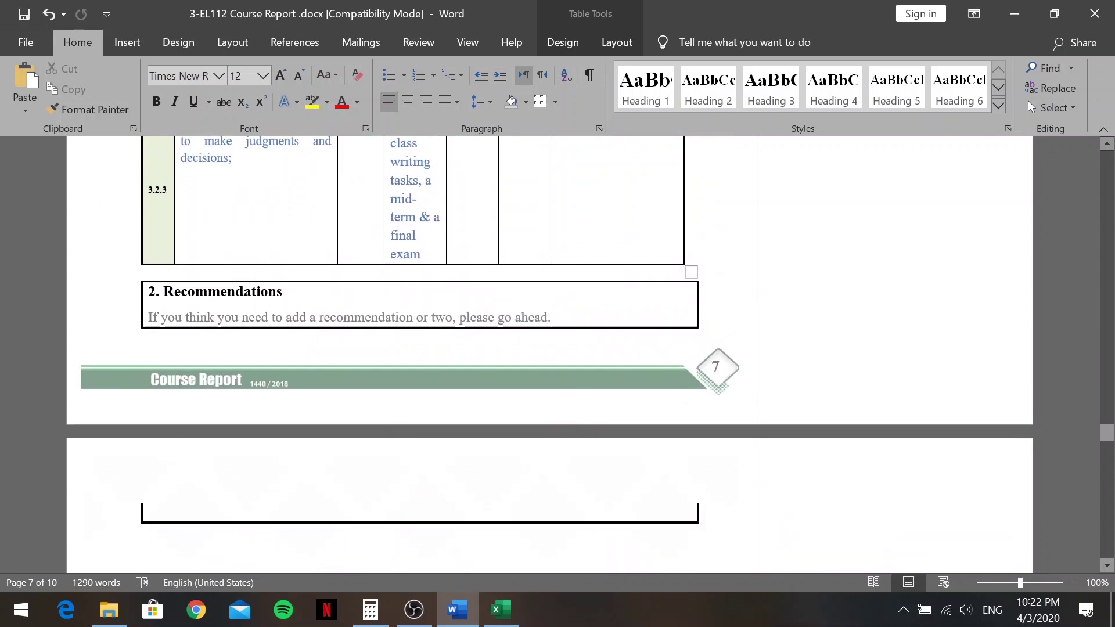
scroll(546, 309, "up", 12)
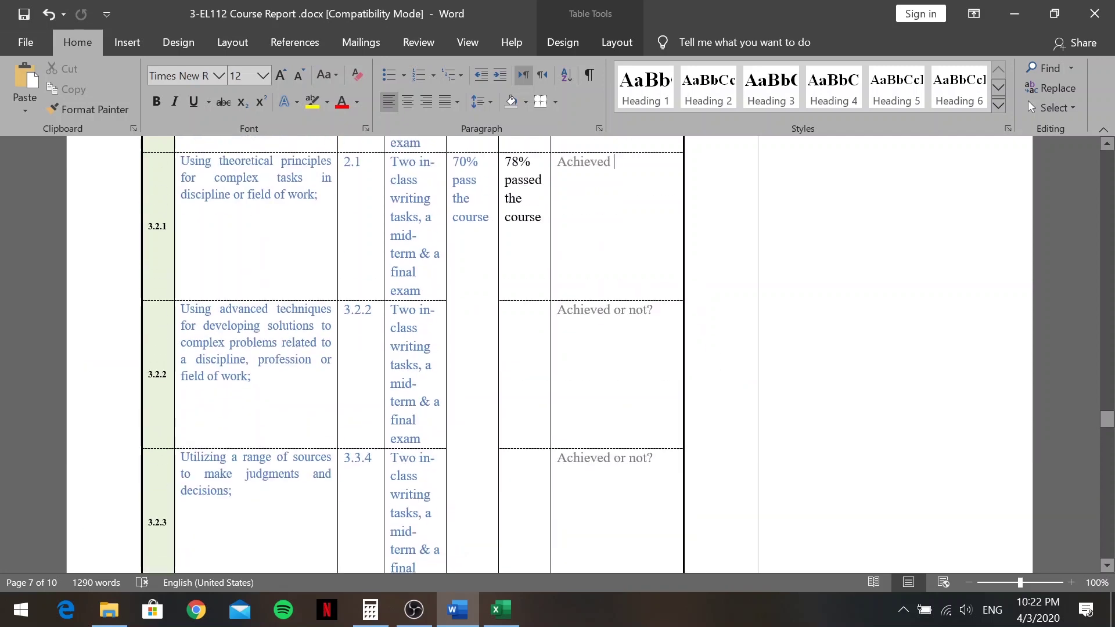
scroll(546, 309, "down", 18)
scroll(546, 309, "up", 5)
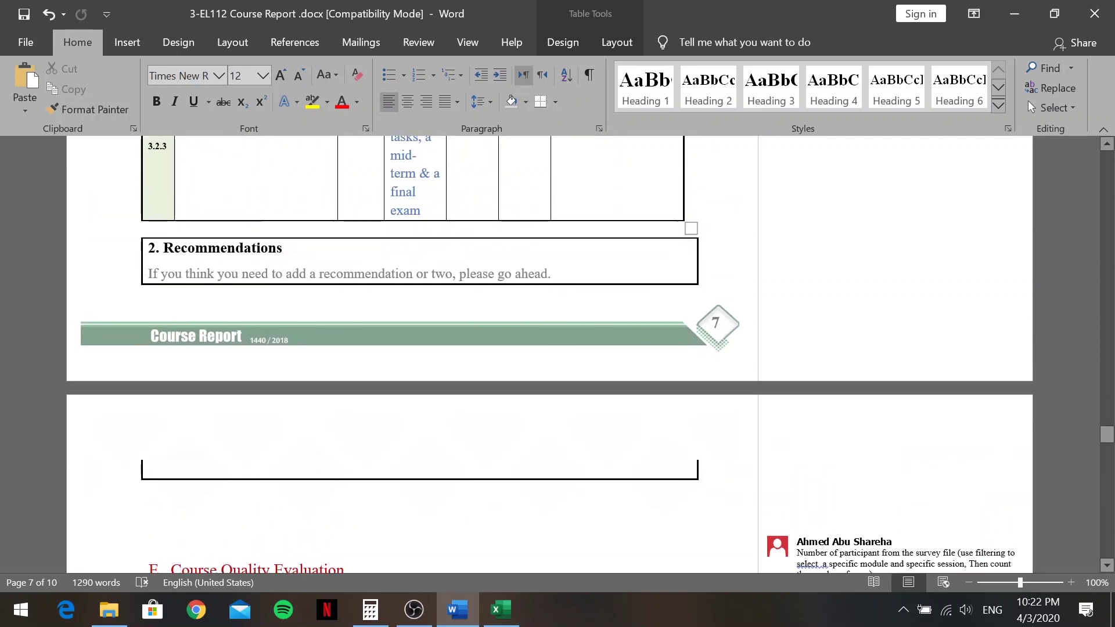
left_click_drag(559, 272, 148, 273)
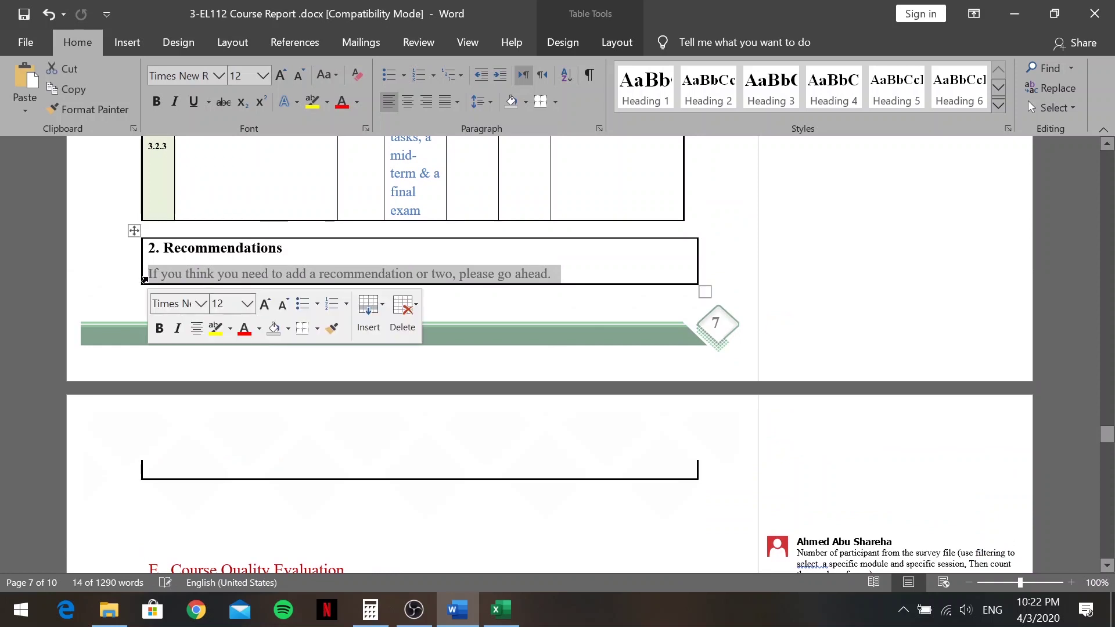
key("BackSpace")
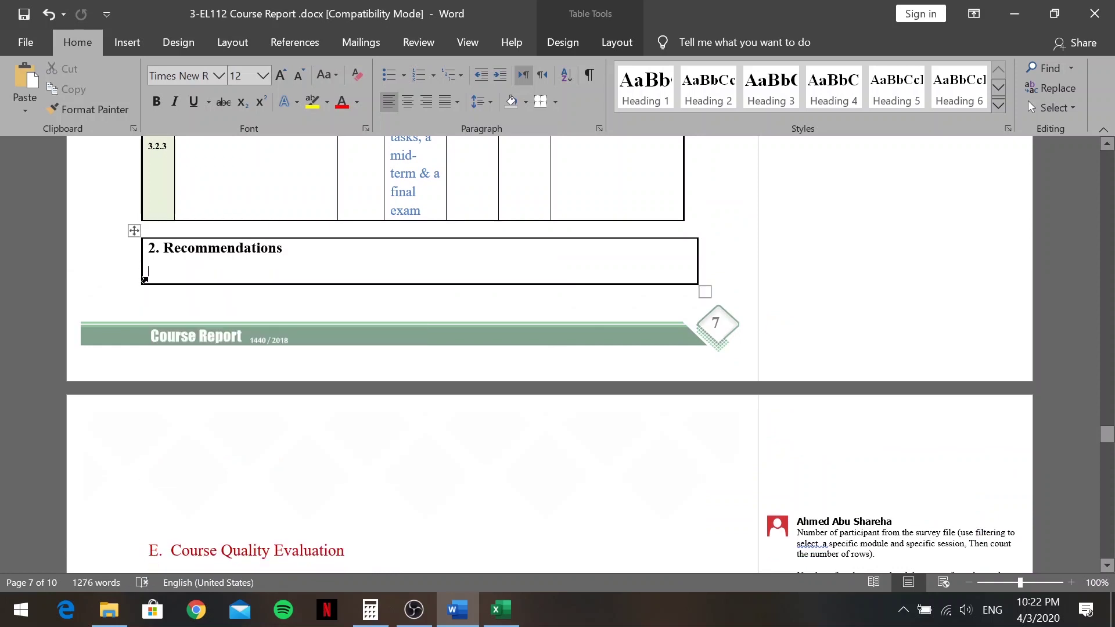
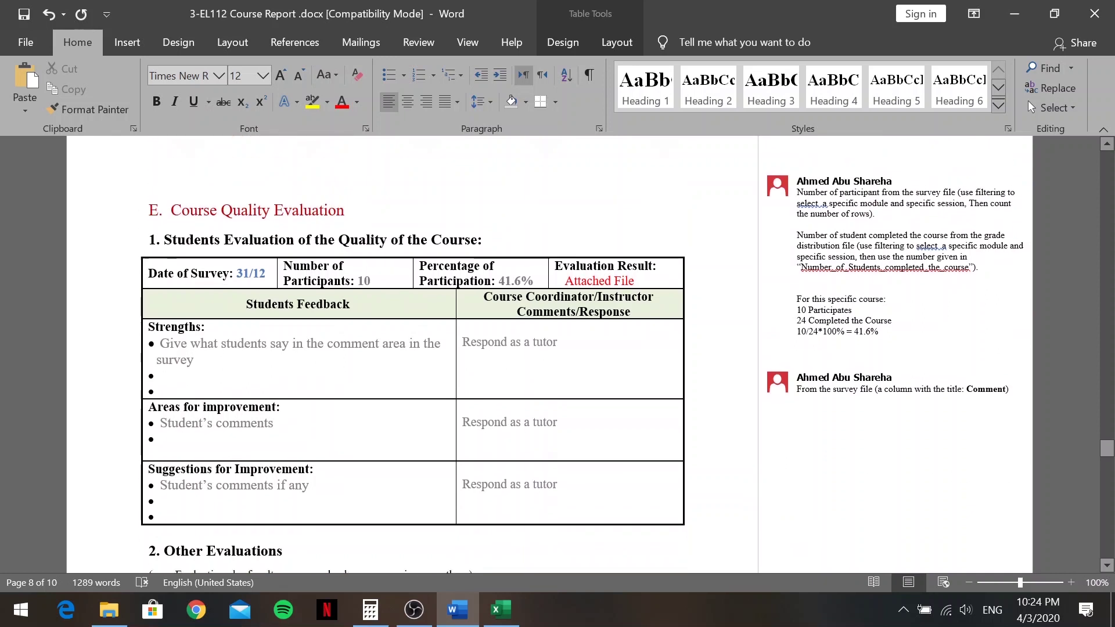
scroll(407, 348, "up", 2)
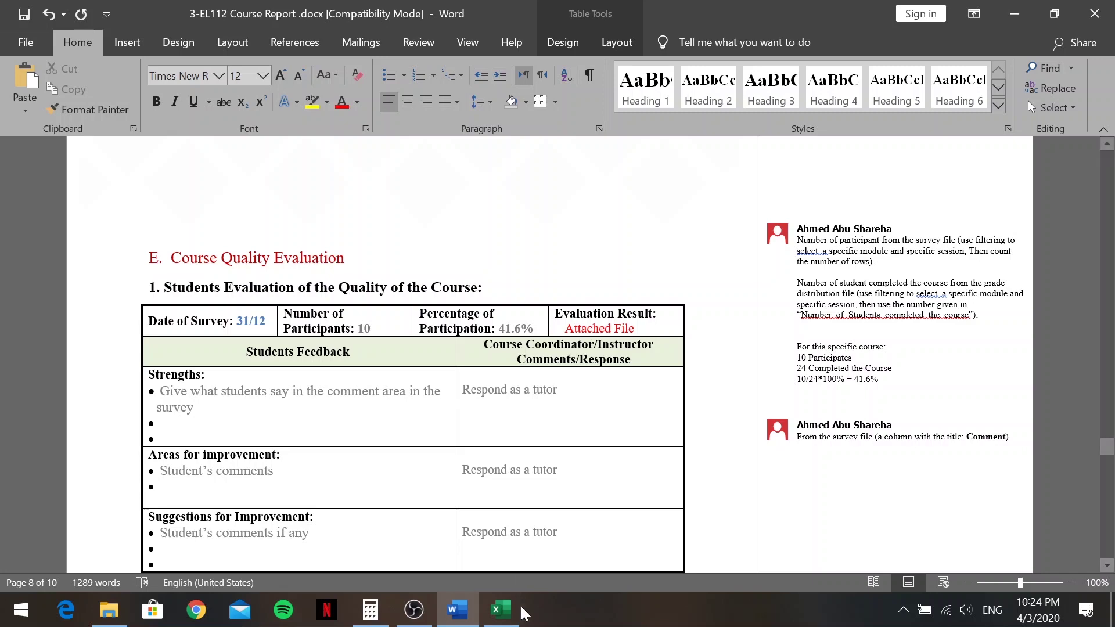
Close the Jeddah grade distribution workbook without saving changes
left_click(501, 610)
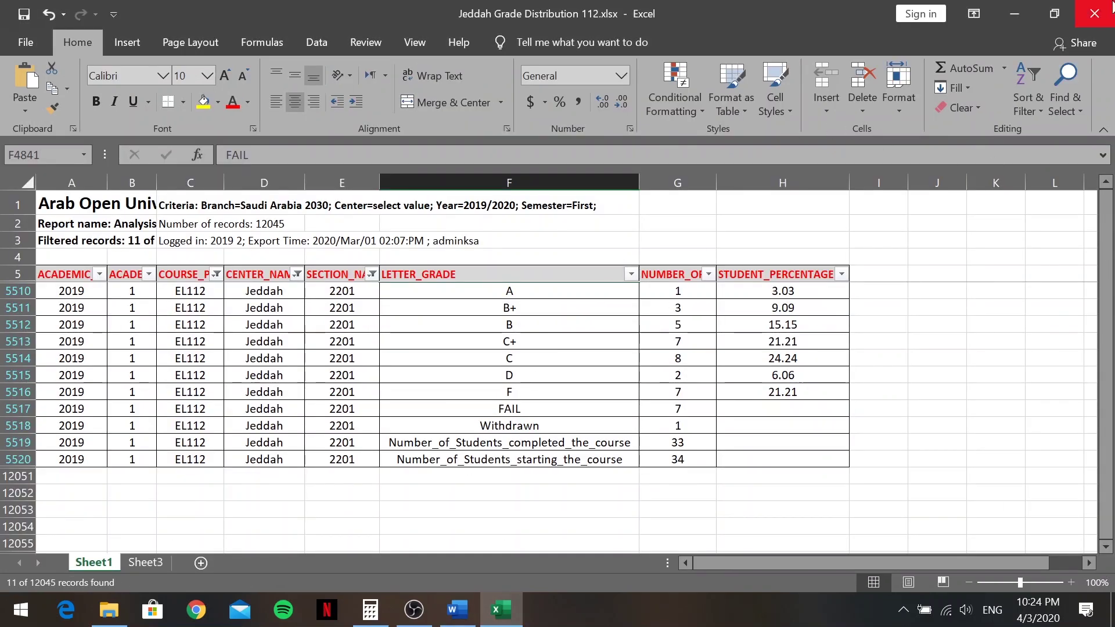
left_click(1095, 13)
left_click(557, 329)
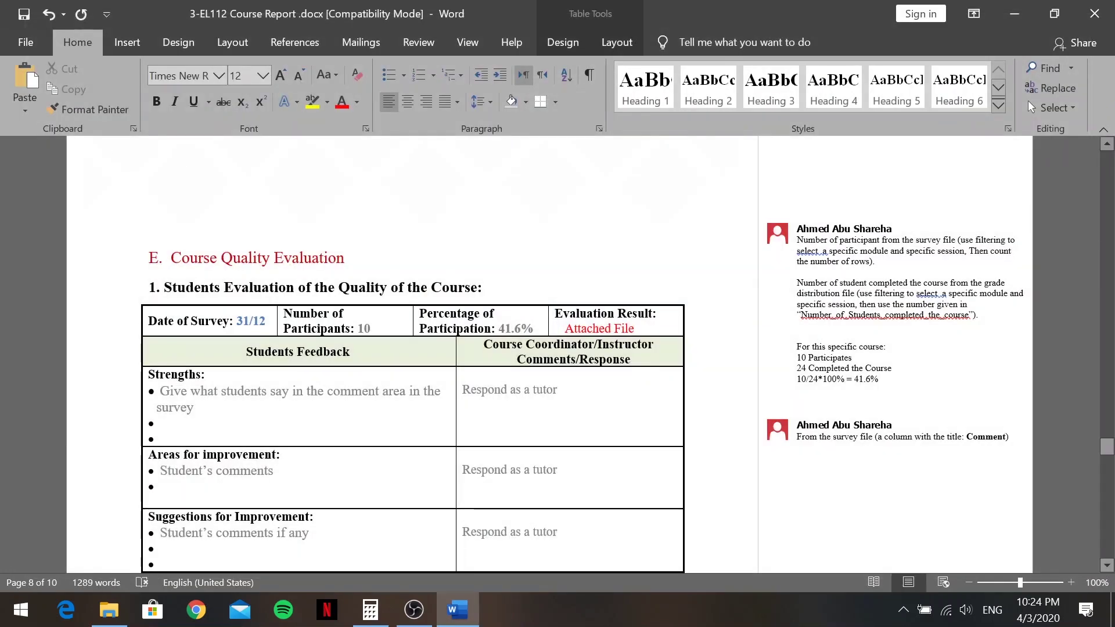
Open 4-Student_Survey-First-2019.xlsx from the Course Report folder
left_click(115, 621)
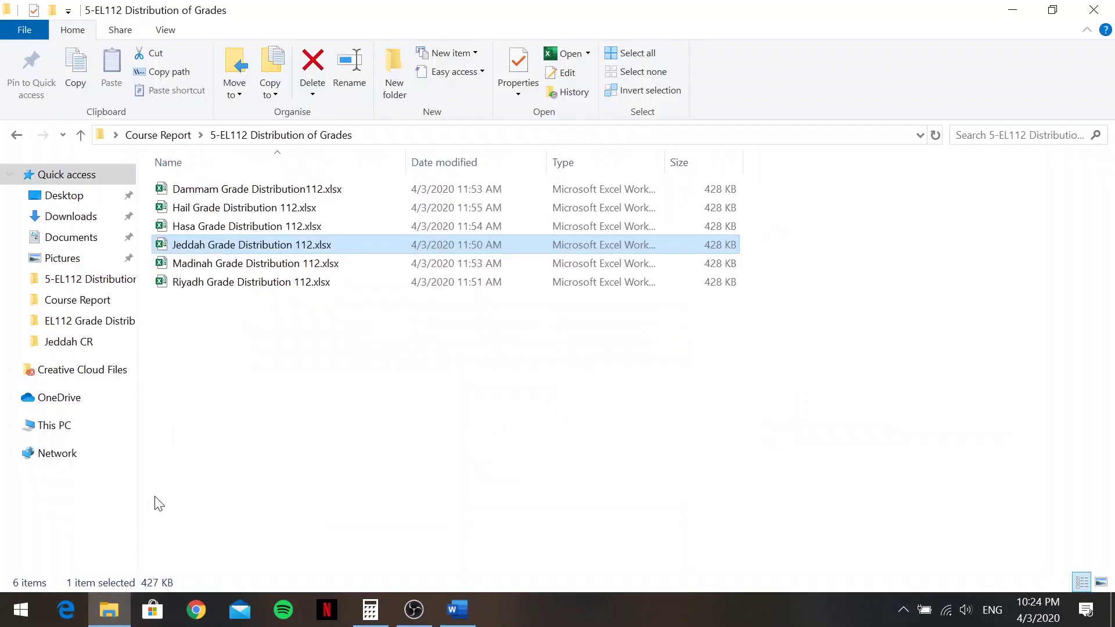
key("alt+Left")
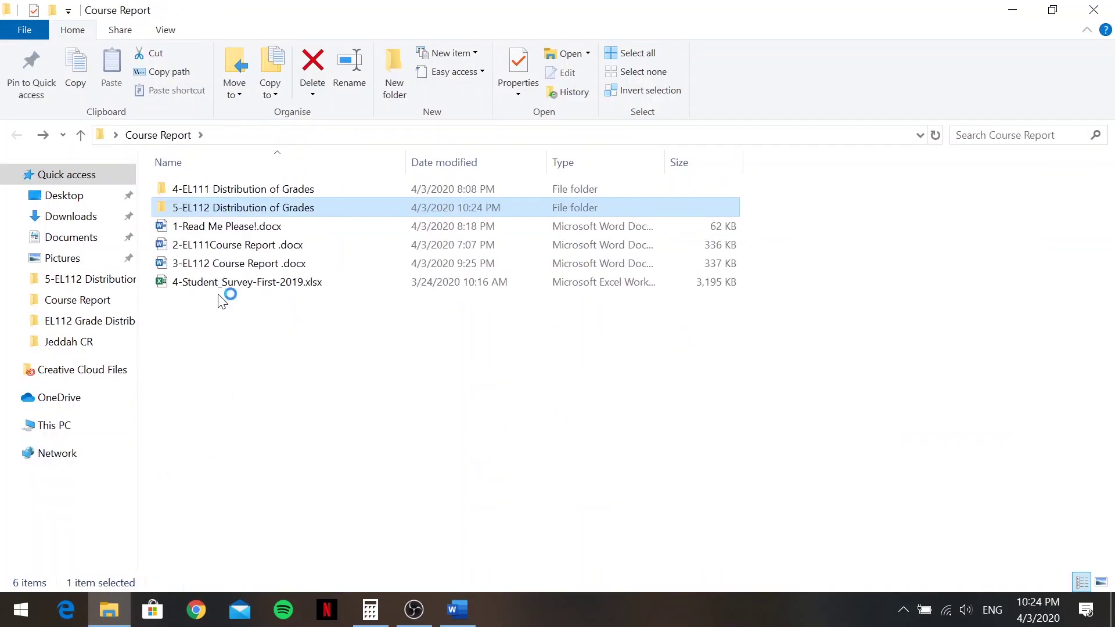
double_click(223, 285)
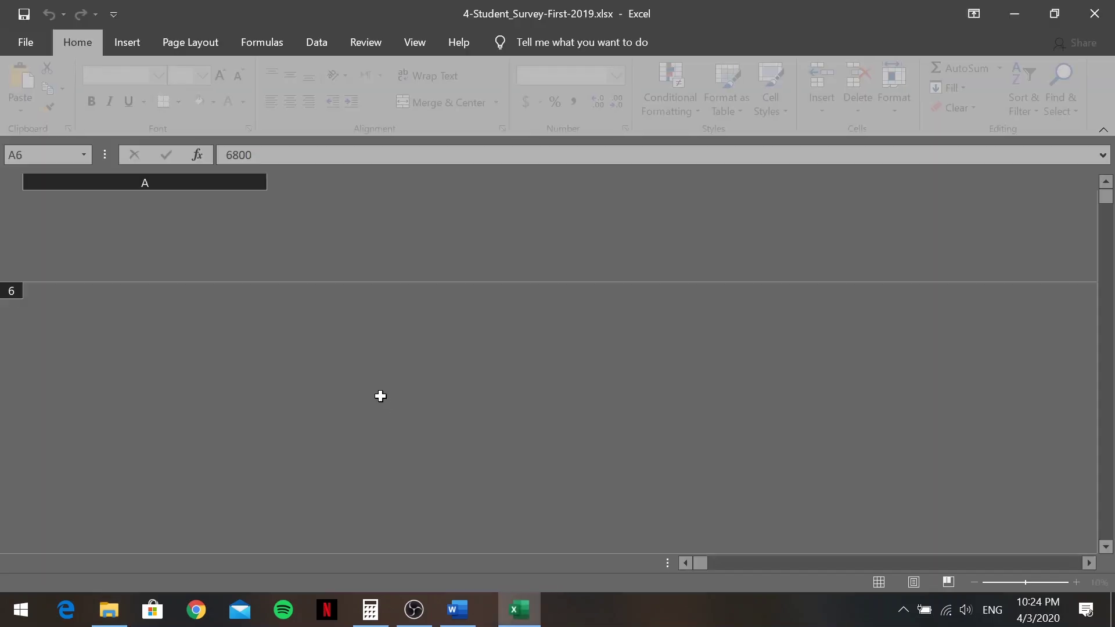
Filter the FAC_CODE column to General Studies only
scroll(784, 388, "down", 4)
scroll(785, 388, "up", 4)
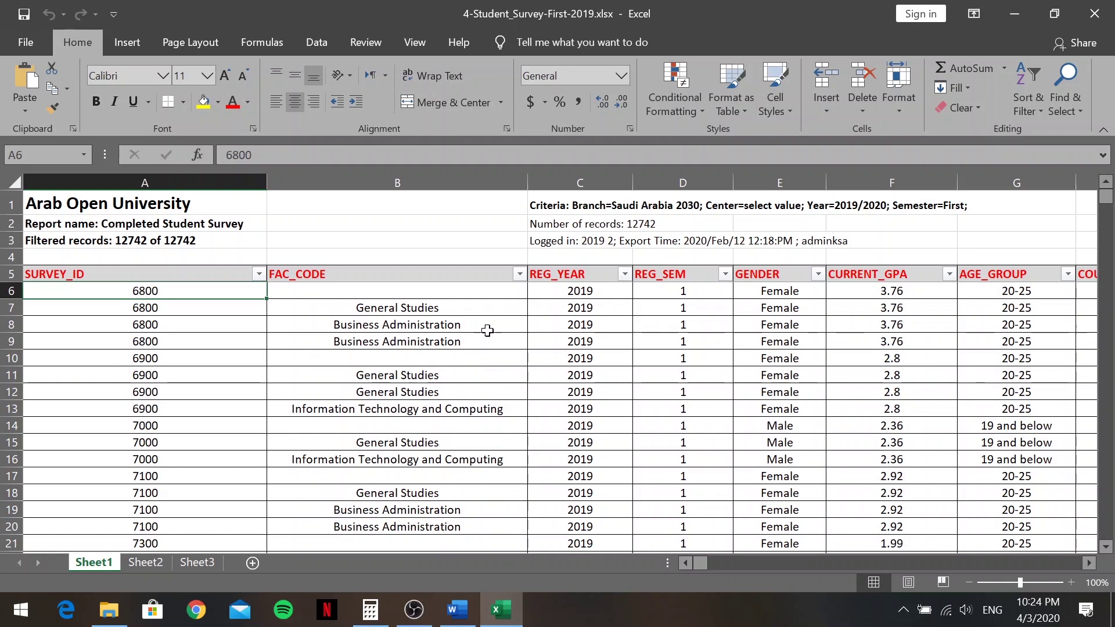
left_click(519, 274)
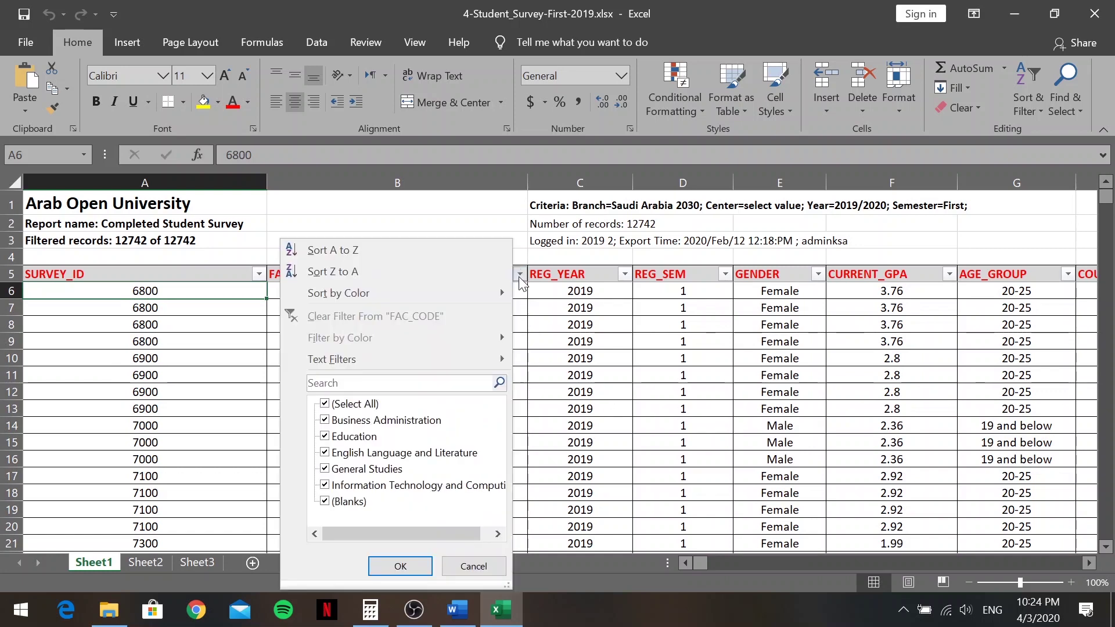
left_click(325, 404)
left_click(325, 470)
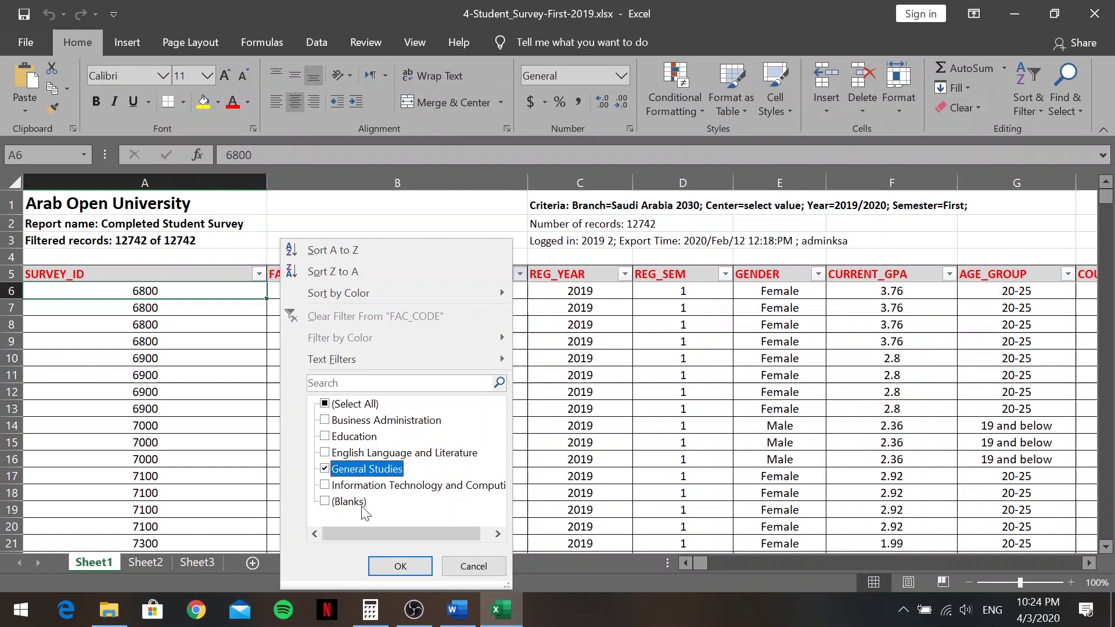
left_click(400, 566)
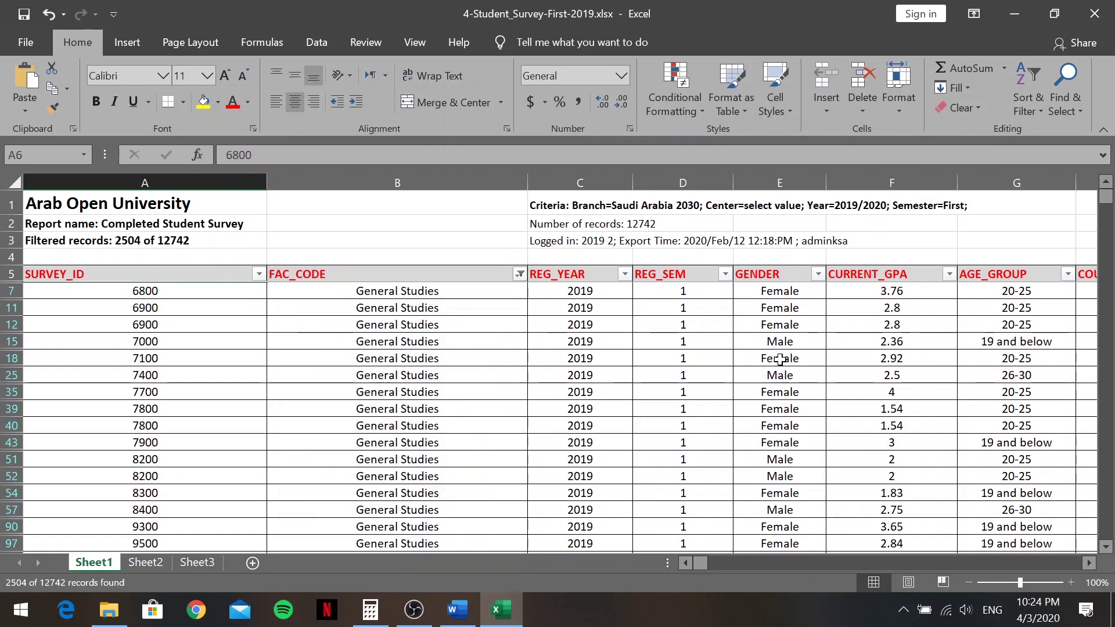
Filter the GENDER column to Male only
left_click(818, 275)
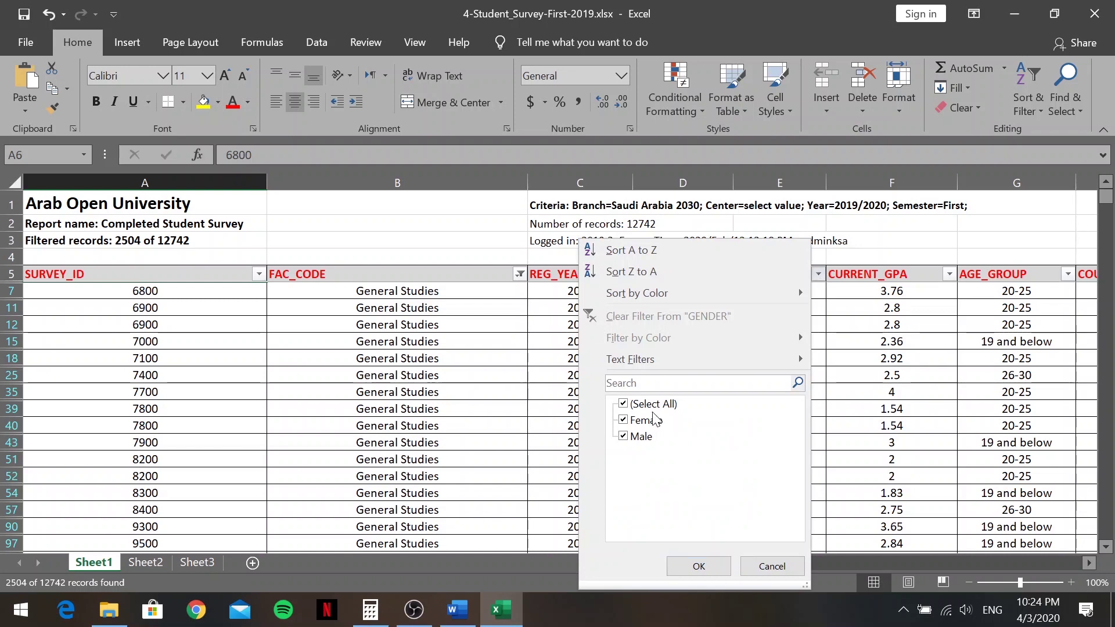
left_click(623, 405)
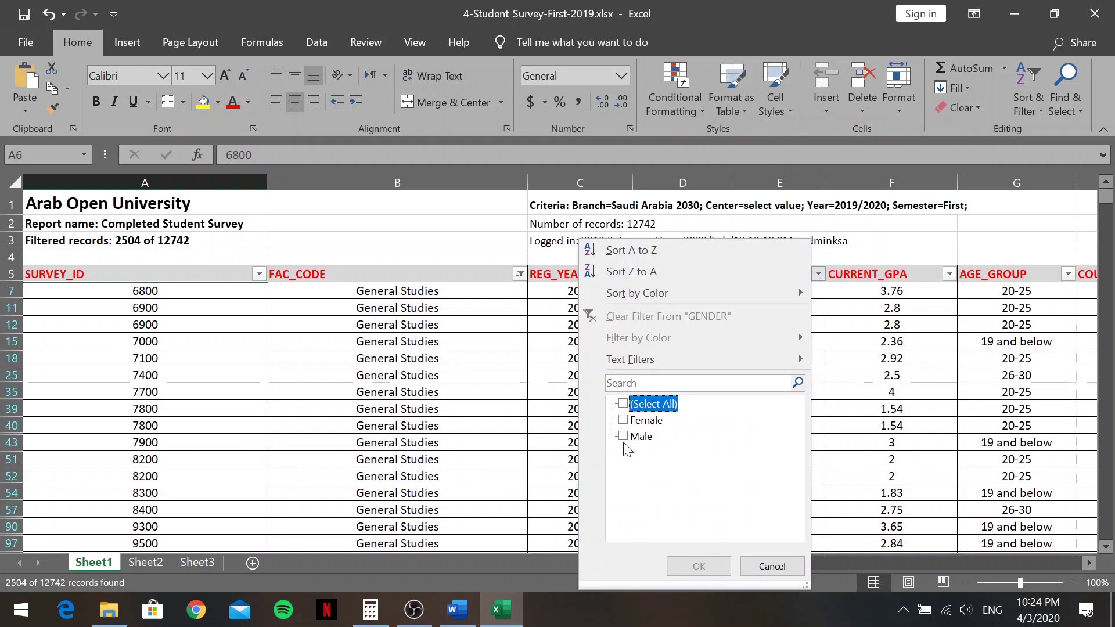
left_click(624, 437)
left_click(721, 566)
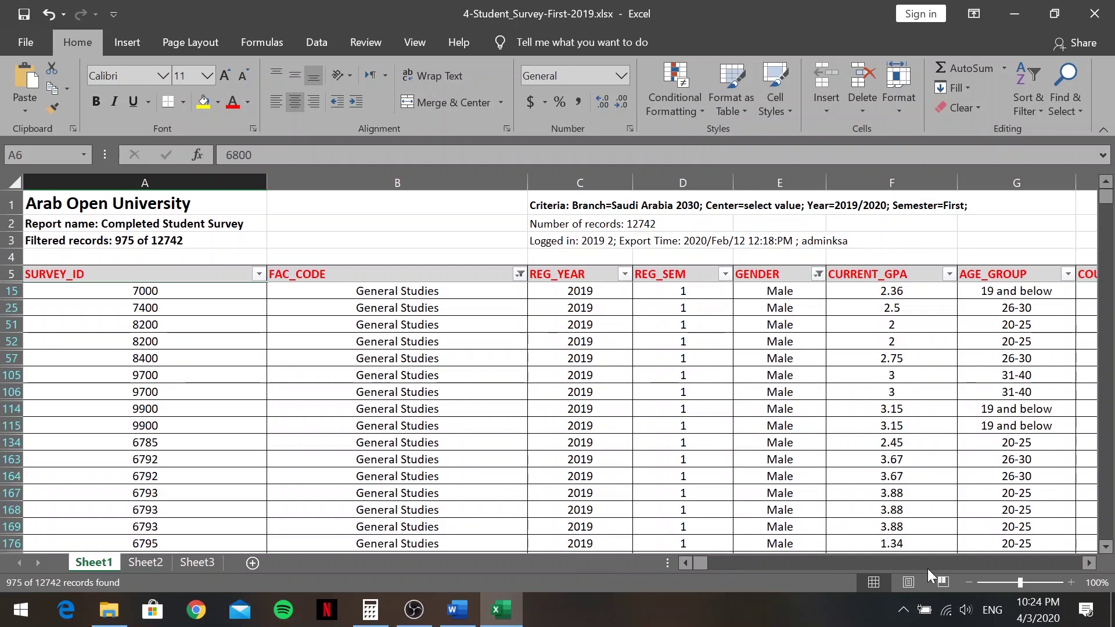
left_click_drag(699, 561, 713, 561)
Filter COURSE_CODE to EL112, leaving 155 of 12742 records
left_click(694, 273)
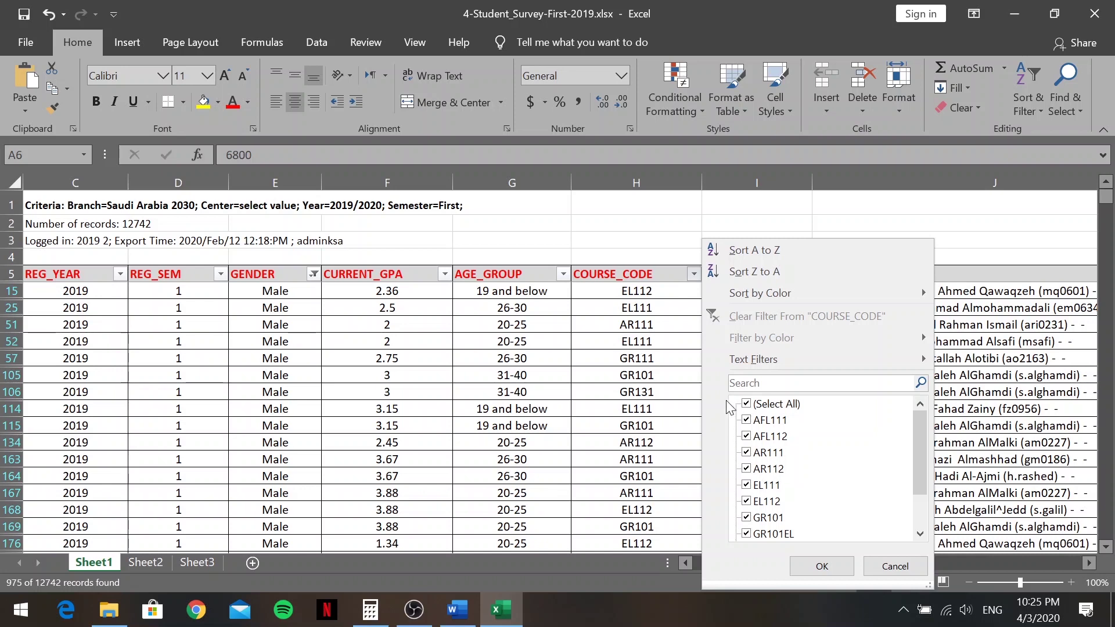
left_click(747, 406)
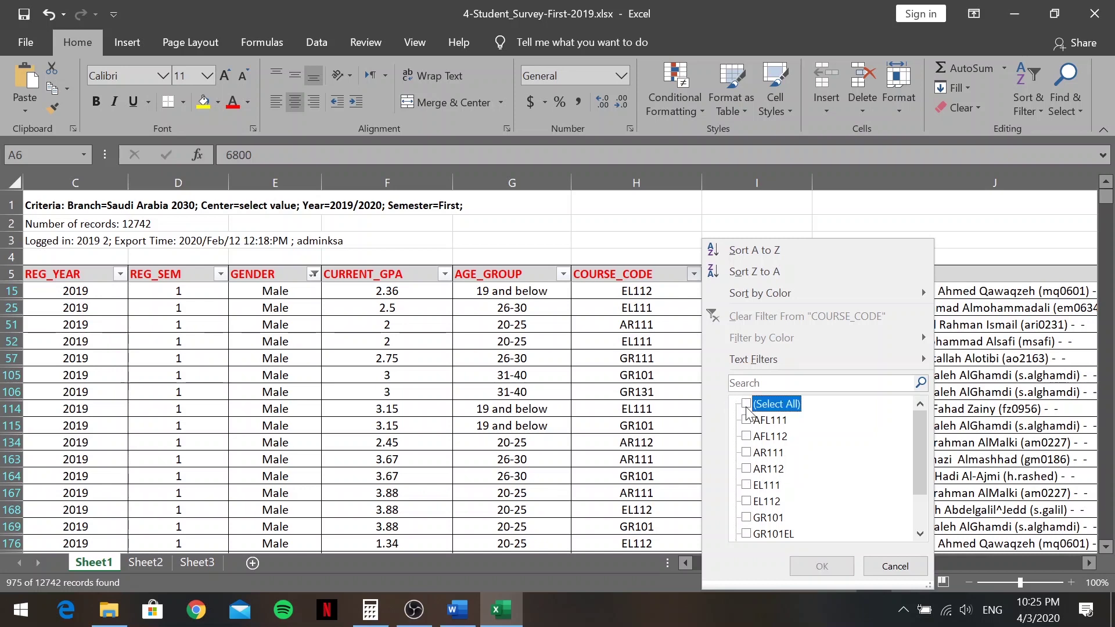
left_click(752, 503)
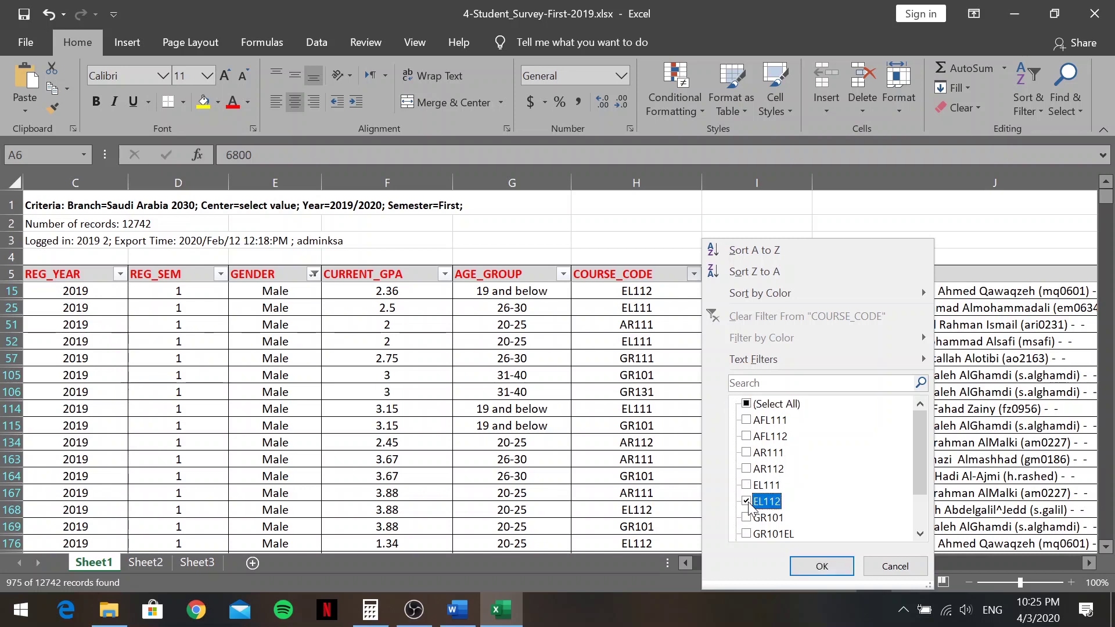
left_click(820, 564)
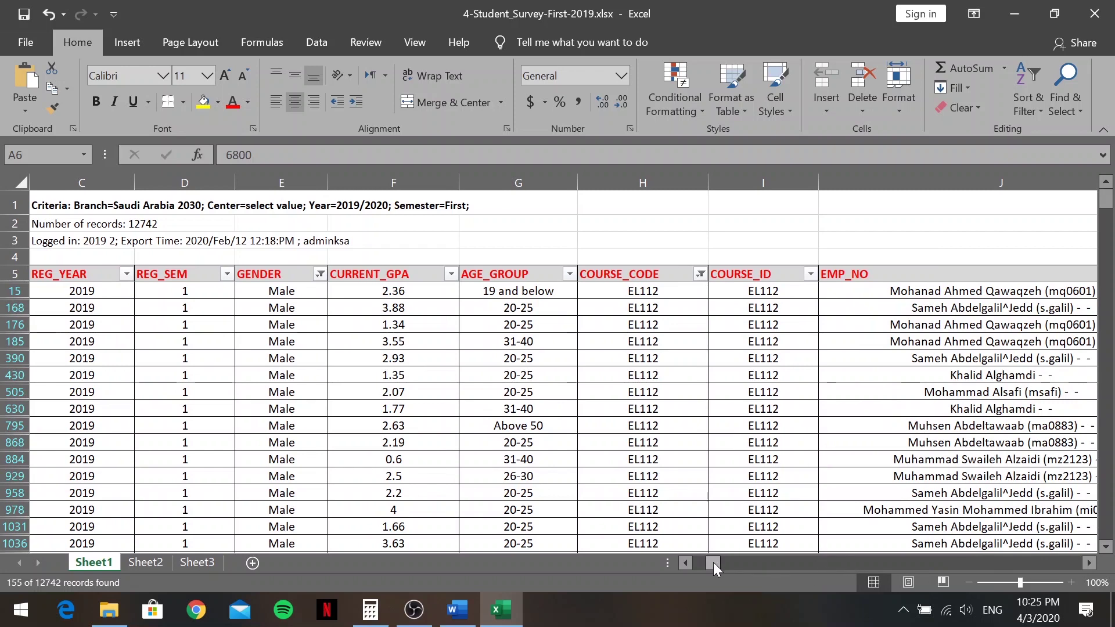
Filter the EMP_NO column to the single Jeddah tutor
left_click_drag(713, 562, 726, 564)
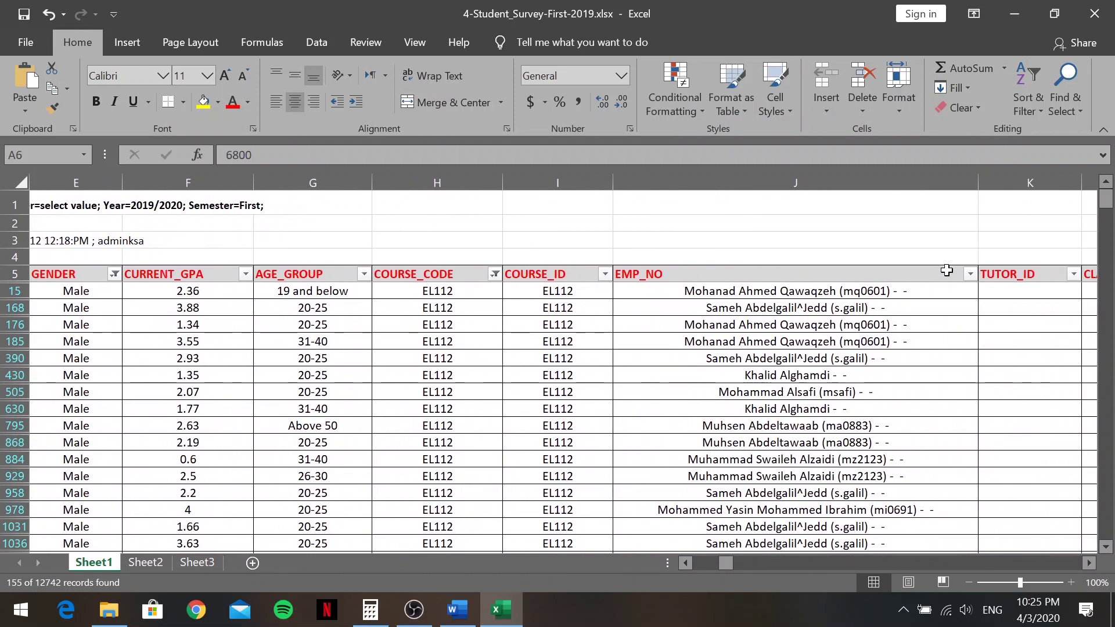
left_click(971, 274)
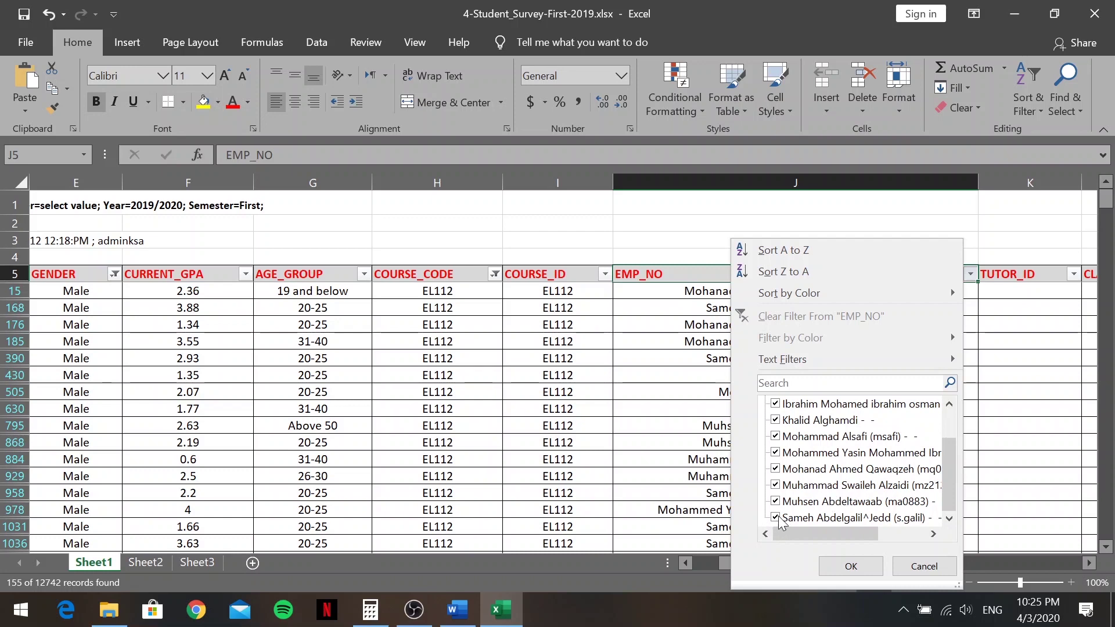
scroll(779, 465, "up", 1)
left_click(777, 405)
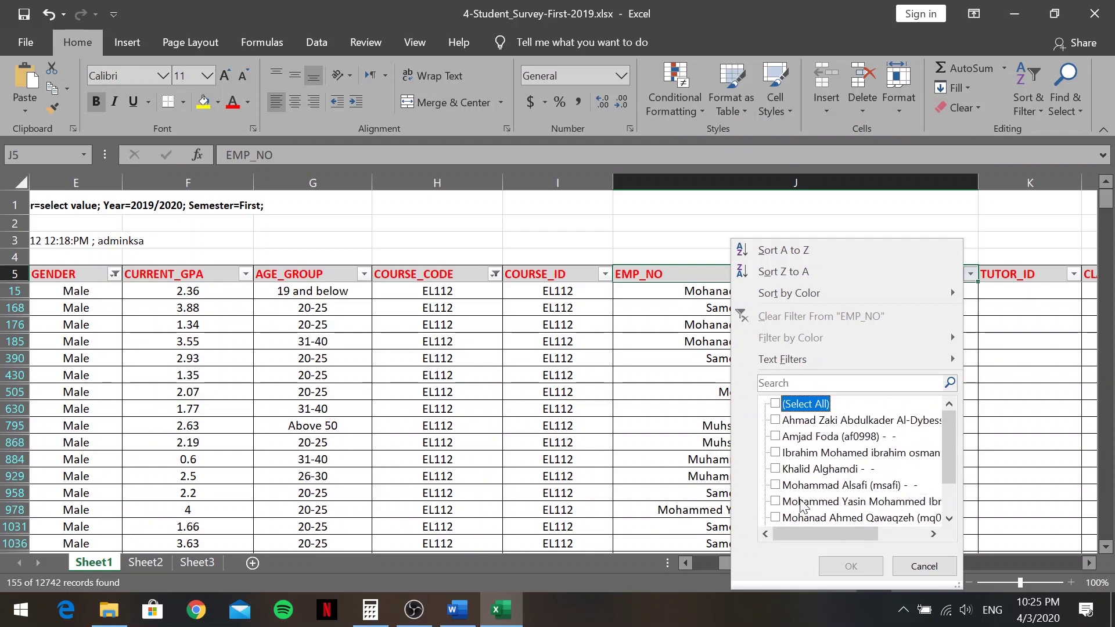
scroll(809, 493, "down", 1)
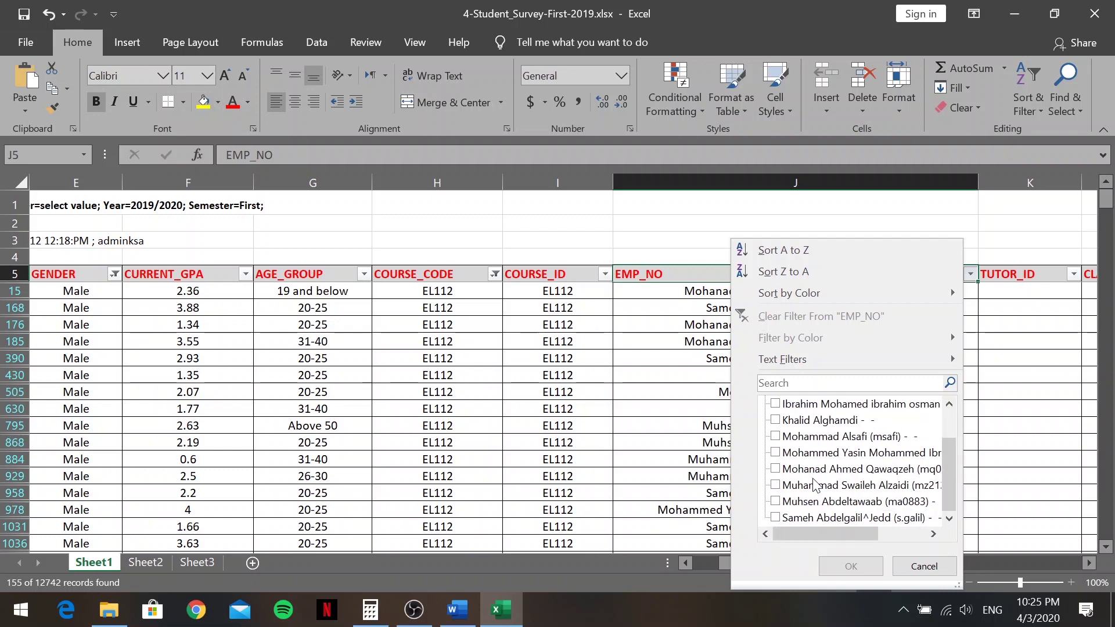
left_click(776, 517)
left_click(852, 567)
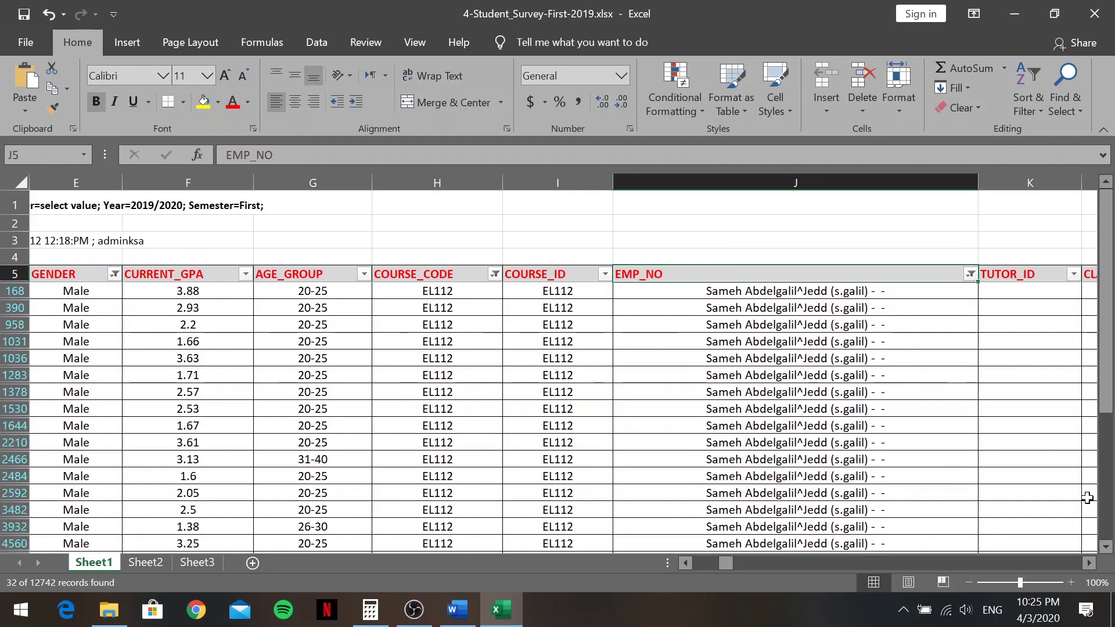
Filter CLASS_NO to 2201, leaving 8 of 12742 records
left_click_drag(726, 562, 756, 561)
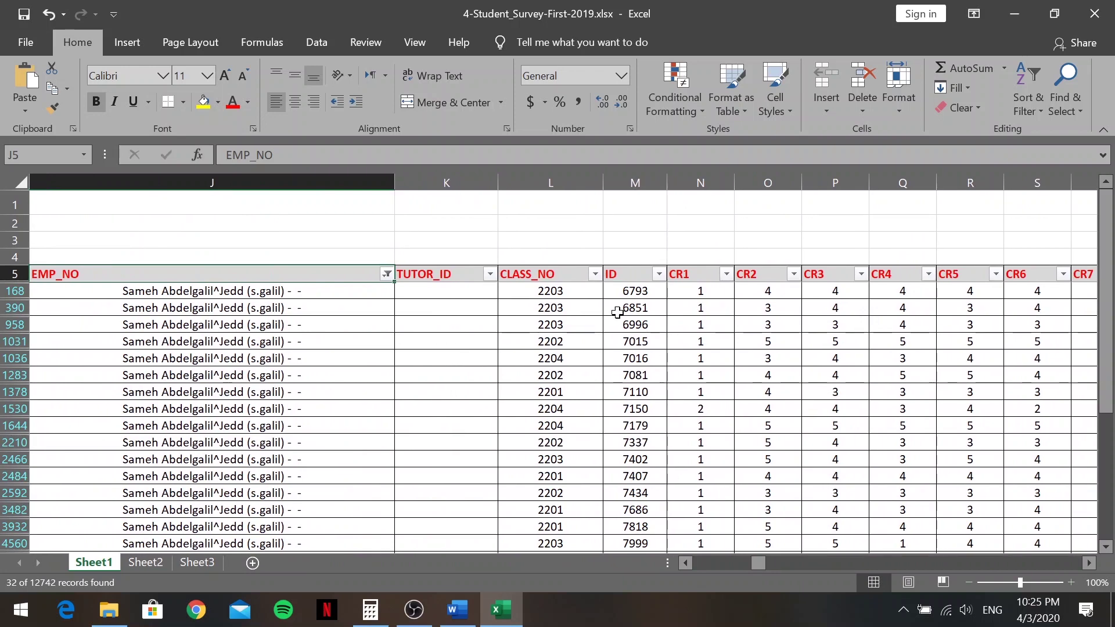
left_click(595, 274)
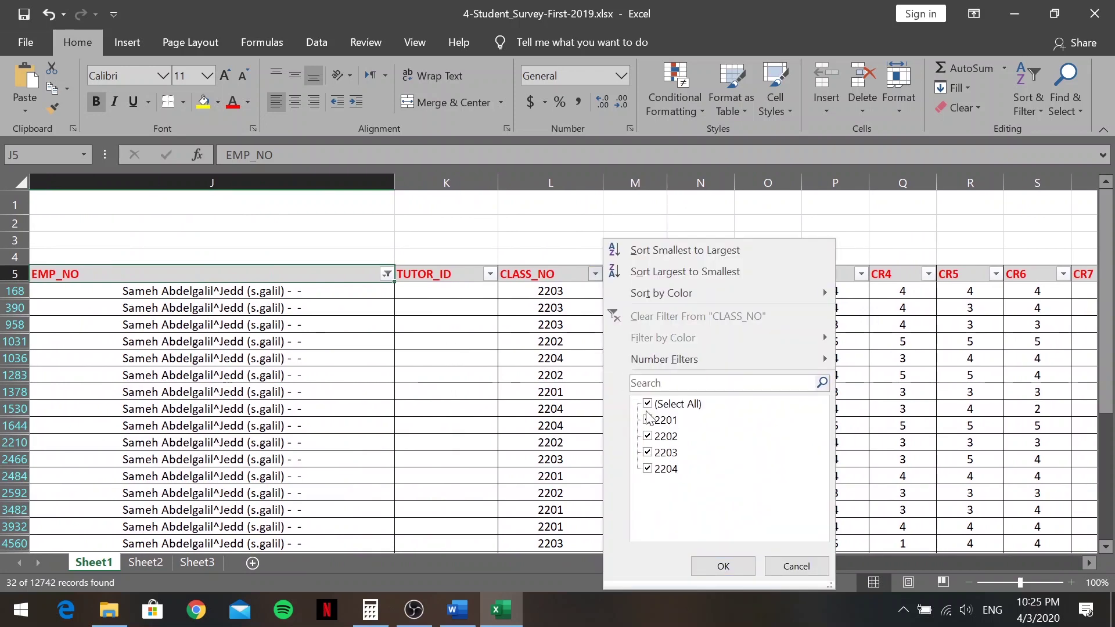
left_click(648, 404)
left_click(648, 420)
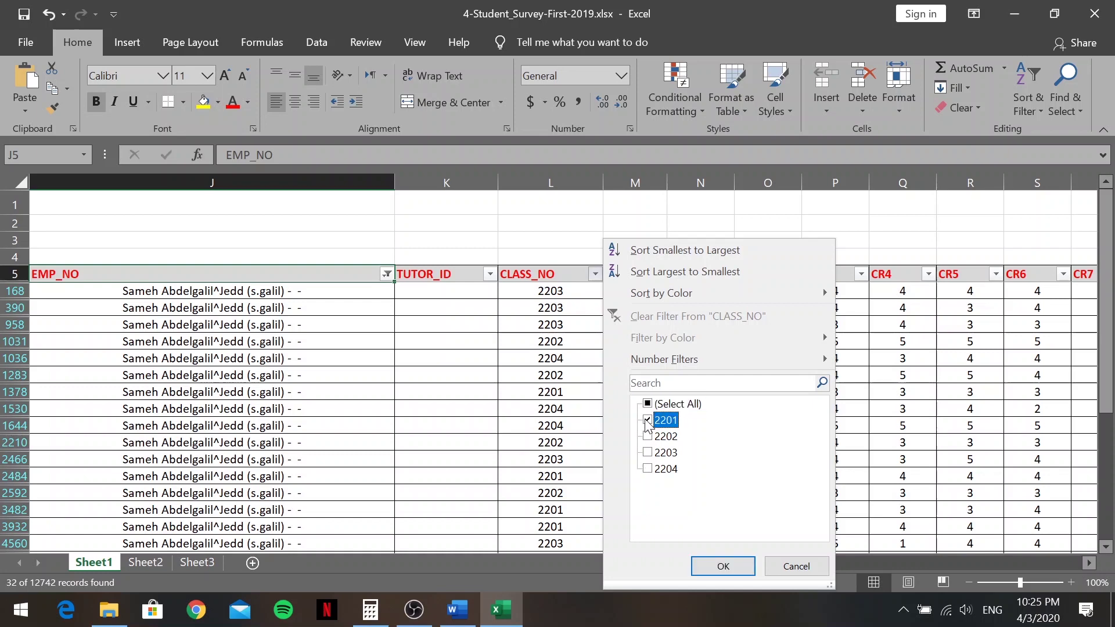
left_click(708, 565)
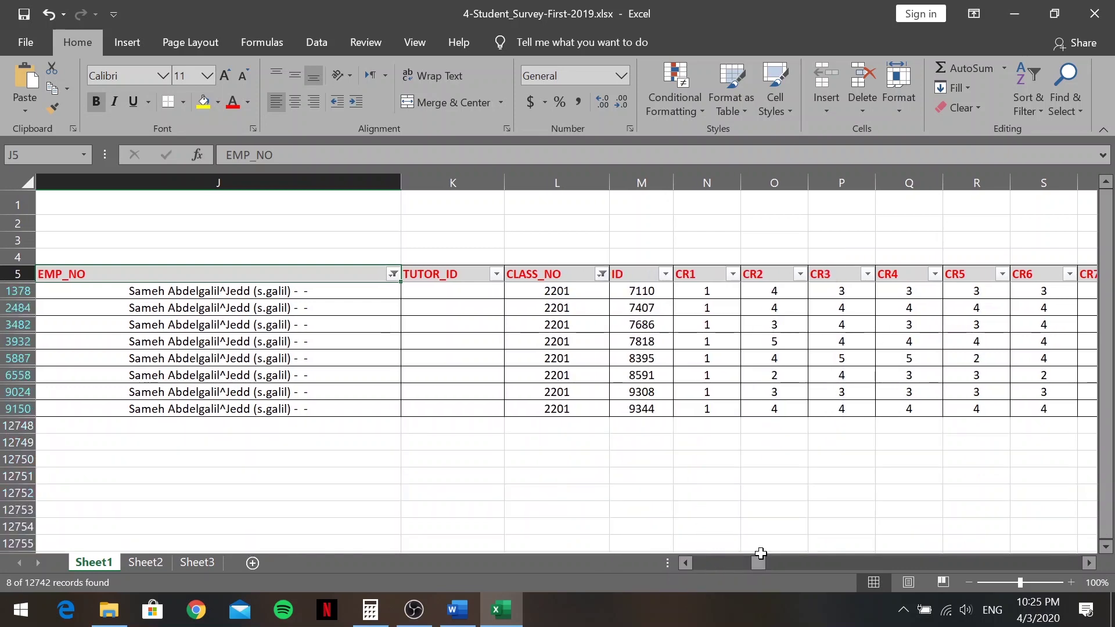
left_click_drag(759, 562, 484, 590)
Count the eight filtered class 2201 survey rows from ID 7110 down, then return to Word
left_click(457, 610)
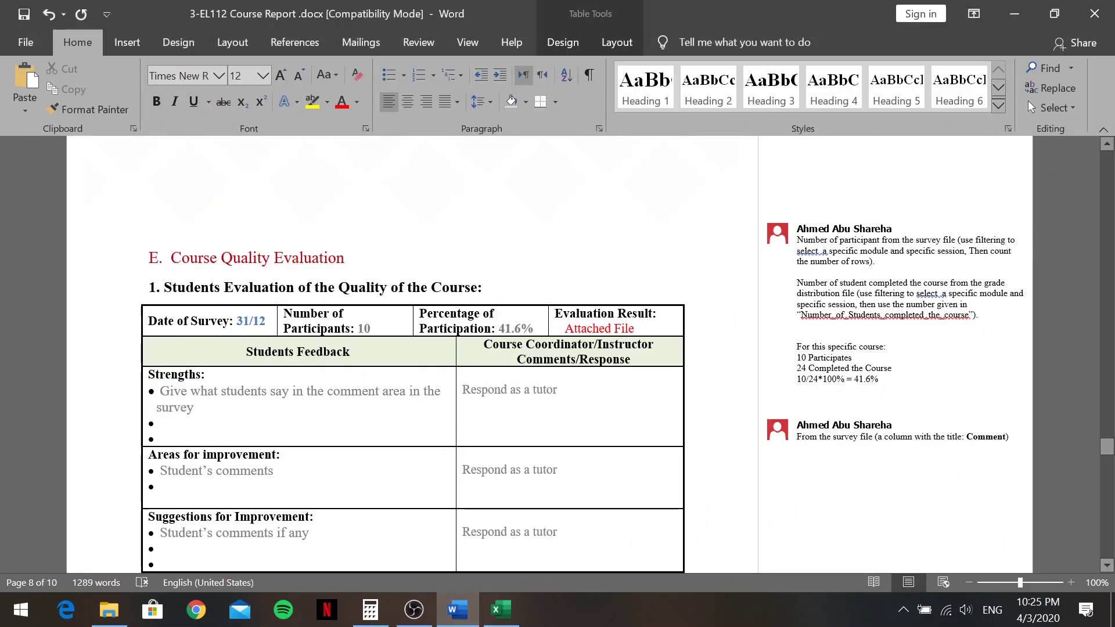
left_click(501, 610)
left_click_drag(699, 559, 757, 558)
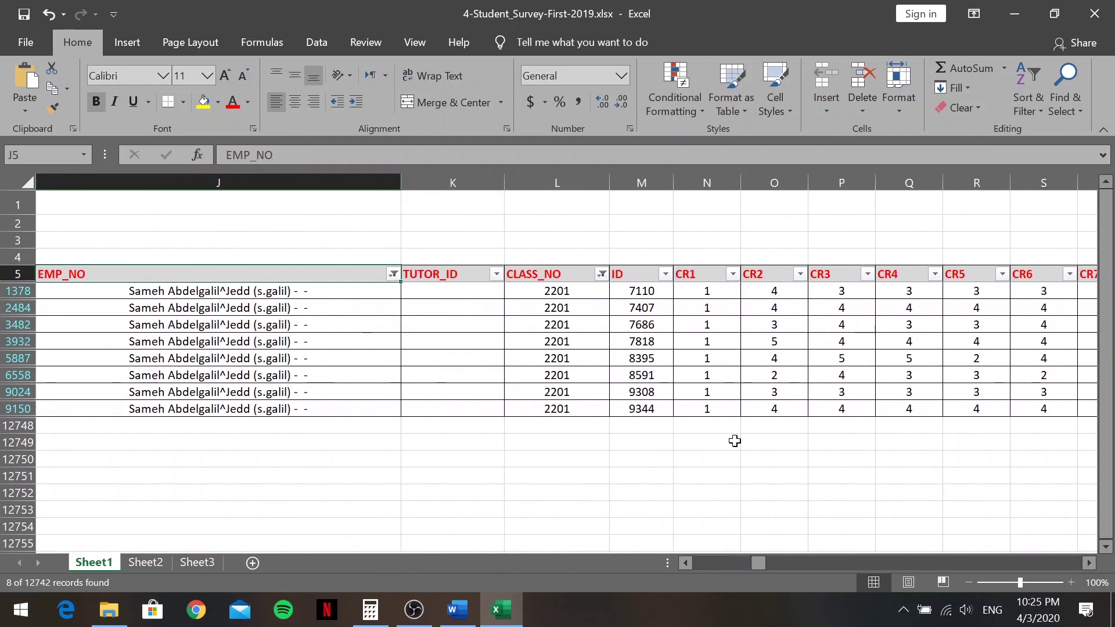
left_click(651, 292)
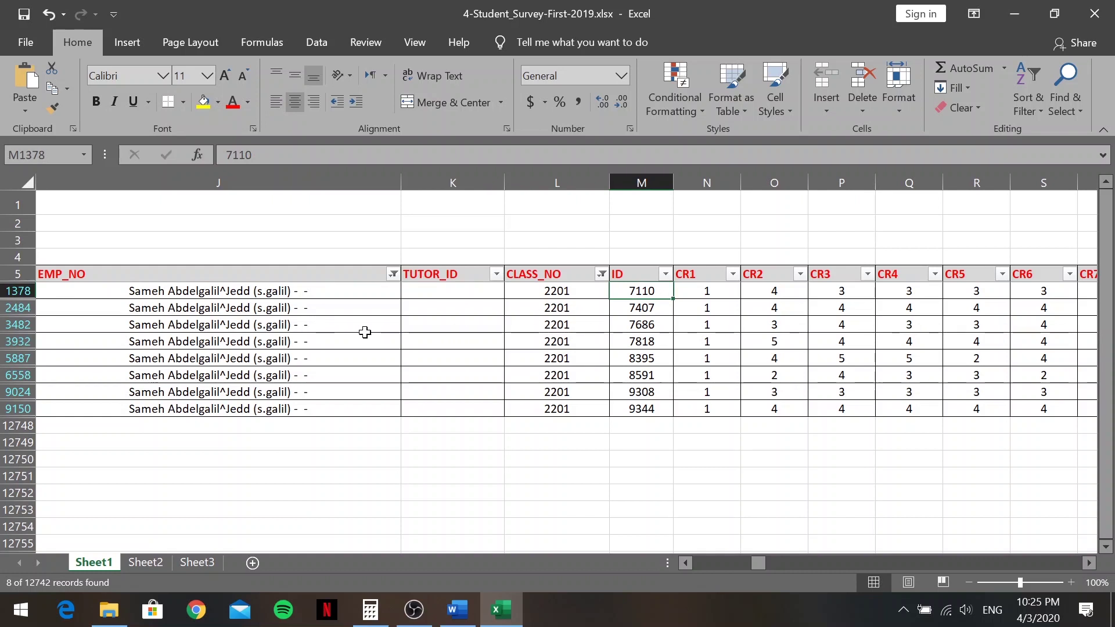
key("Down")
key("Down")
key("Down")
key("Down")
key("Down")
key("Down")
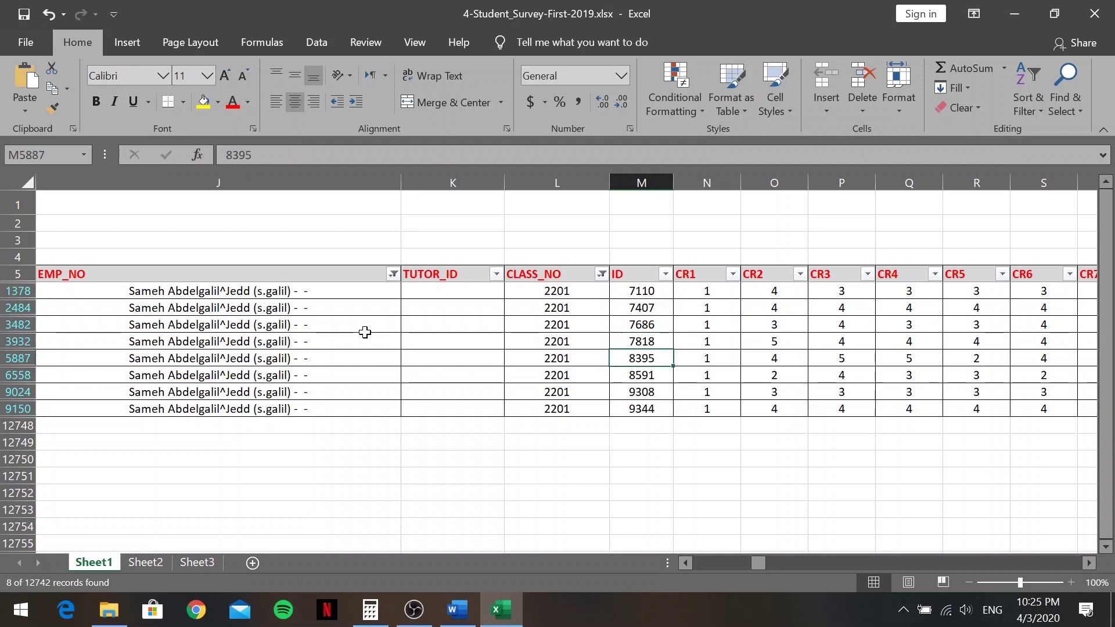
key("Down")
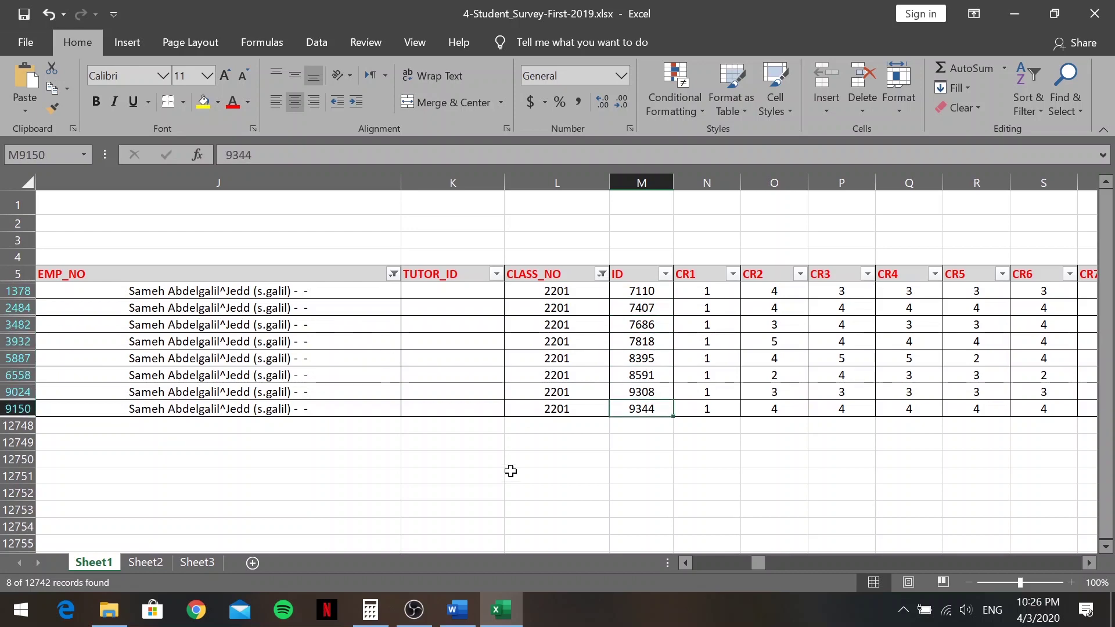
key("alt+Tab")
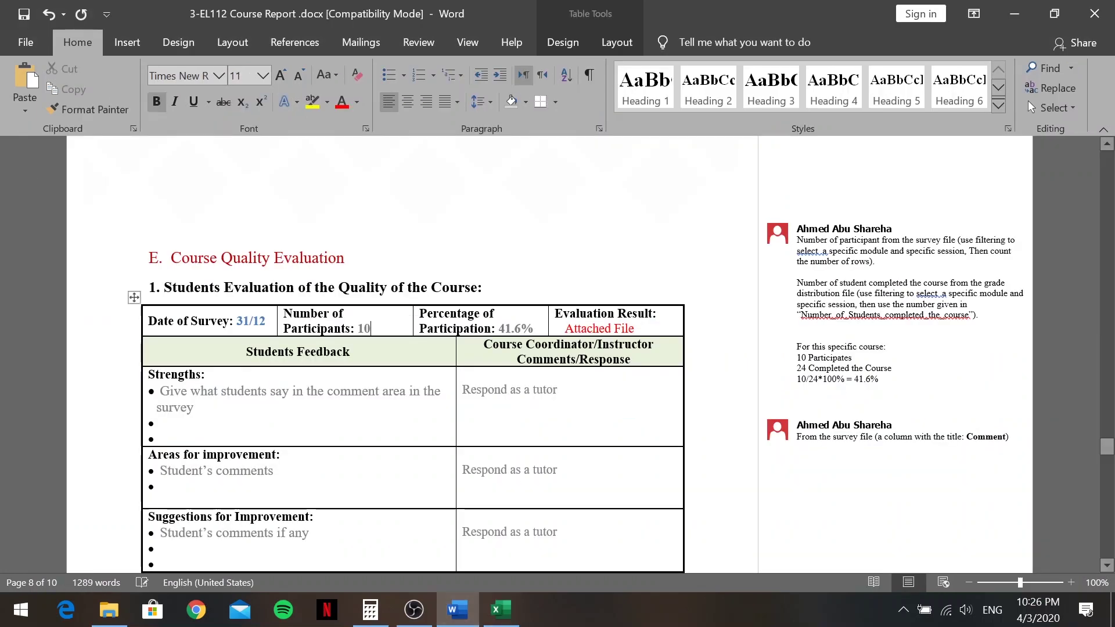
Change Number of Participants from 10 to 8 in the quality table
key("BackSpace")
key("BackSpace")
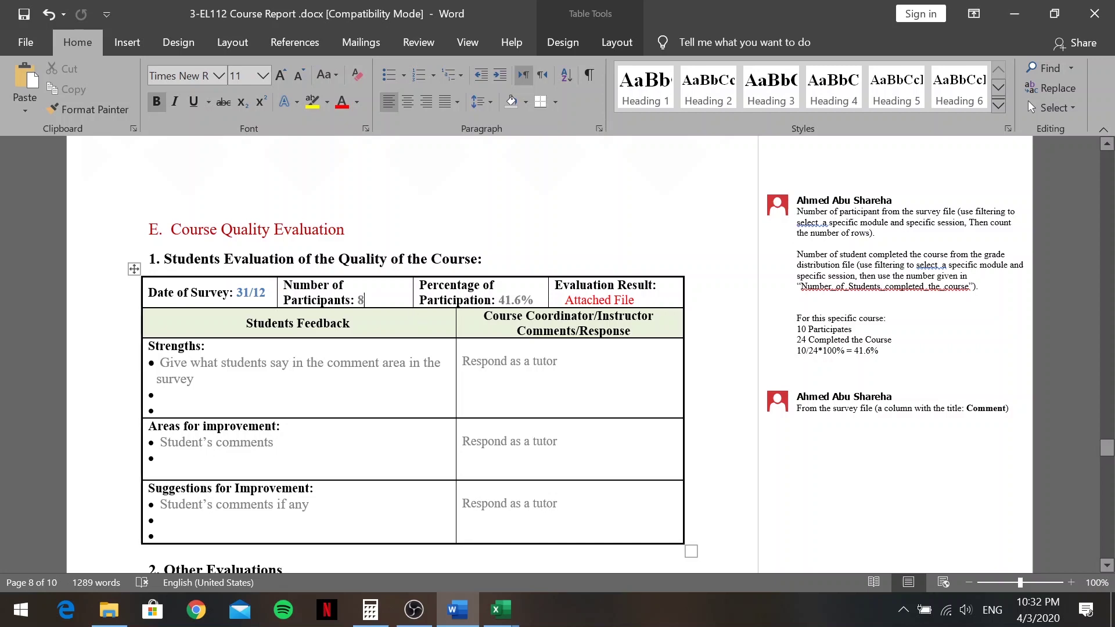
left_click(503, 610)
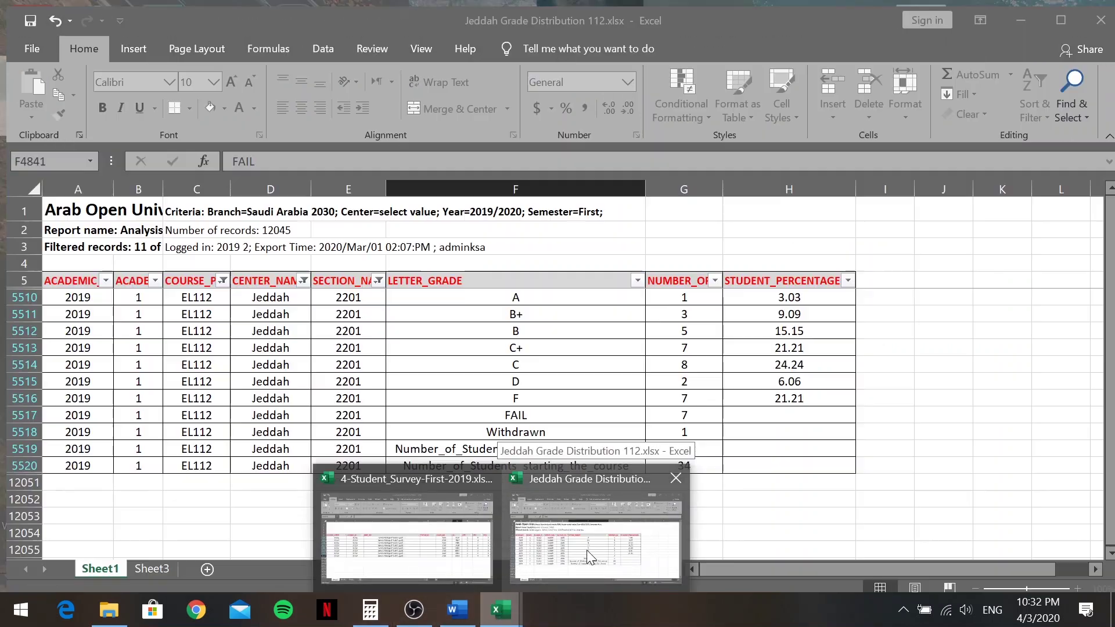
Calculate 8 × 100 ÷ 34 in Calculator, giving 23.529 percent participation
left_click(587, 551)
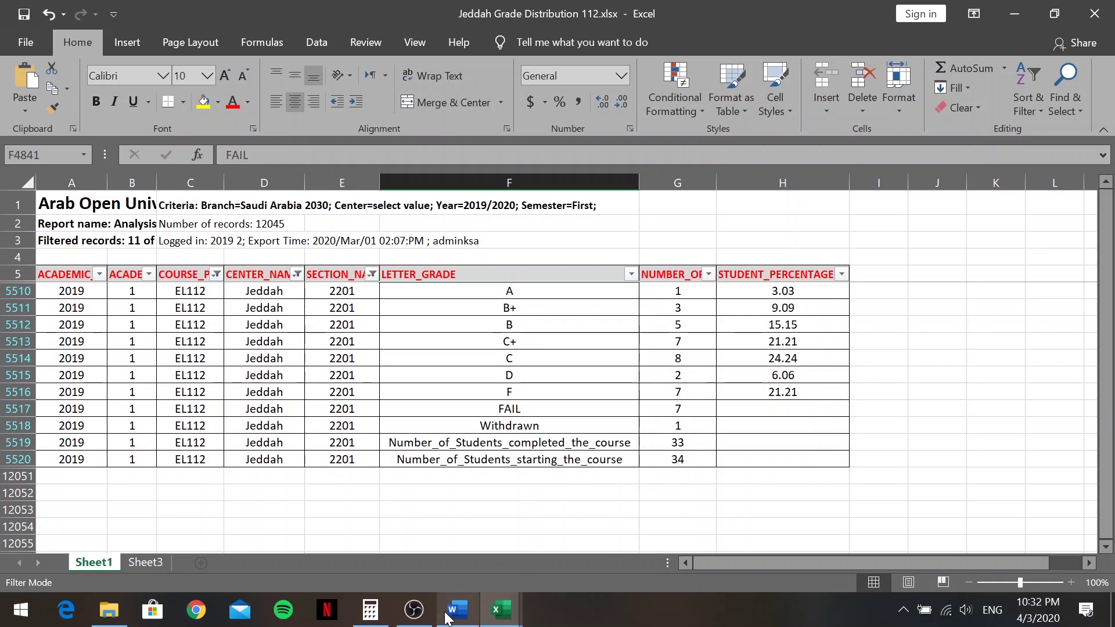
left_click(370, 610)
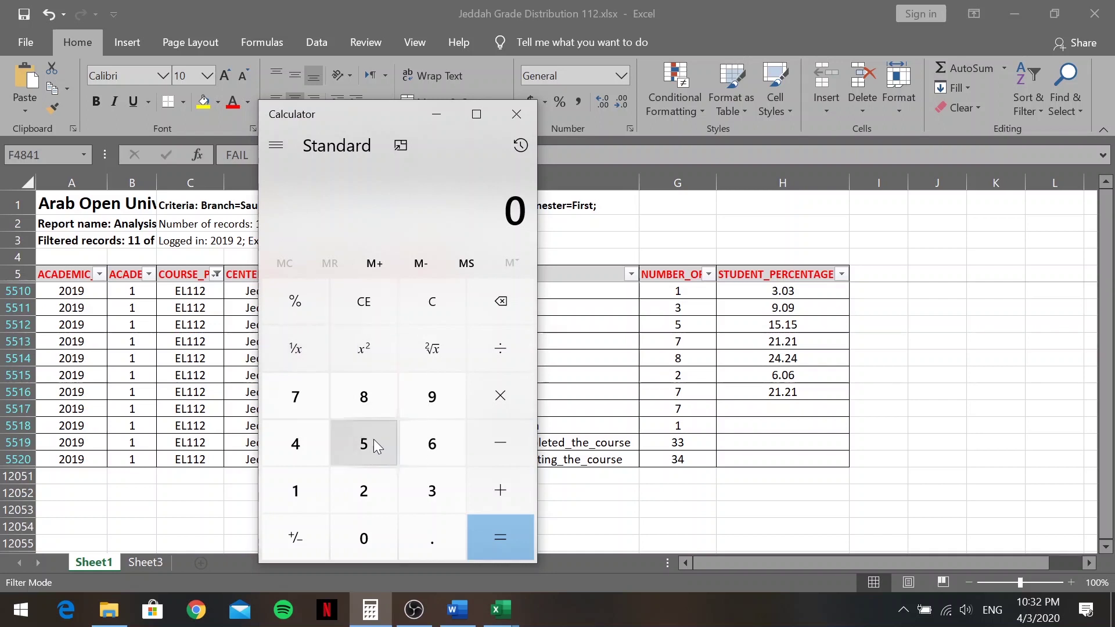
left_click(371, 403)
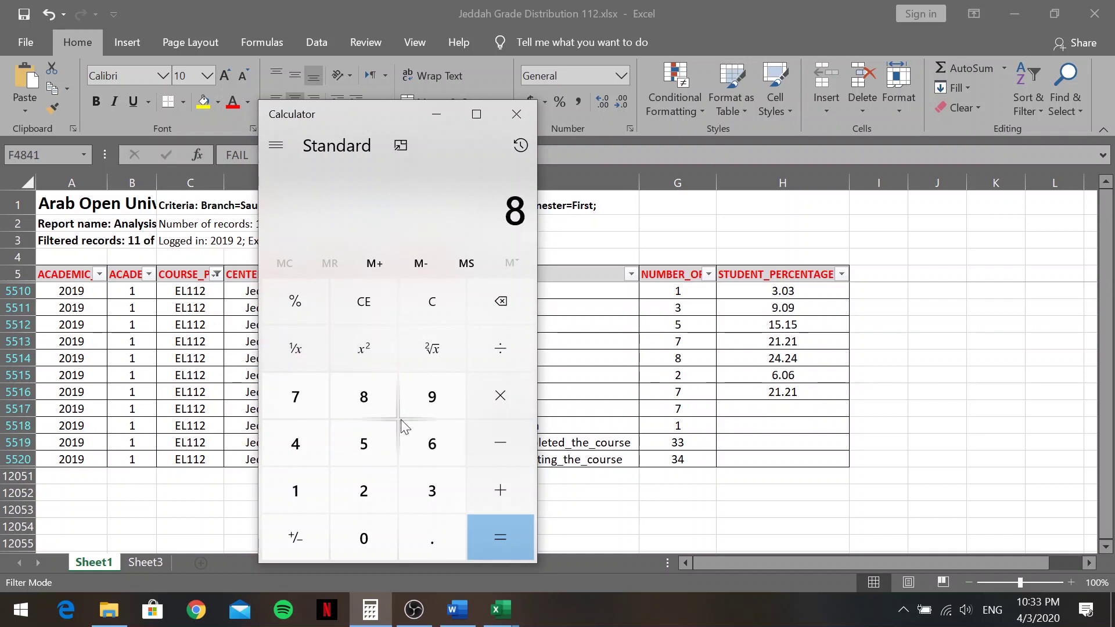
left_click(494, 401)
left_click(299, 497)
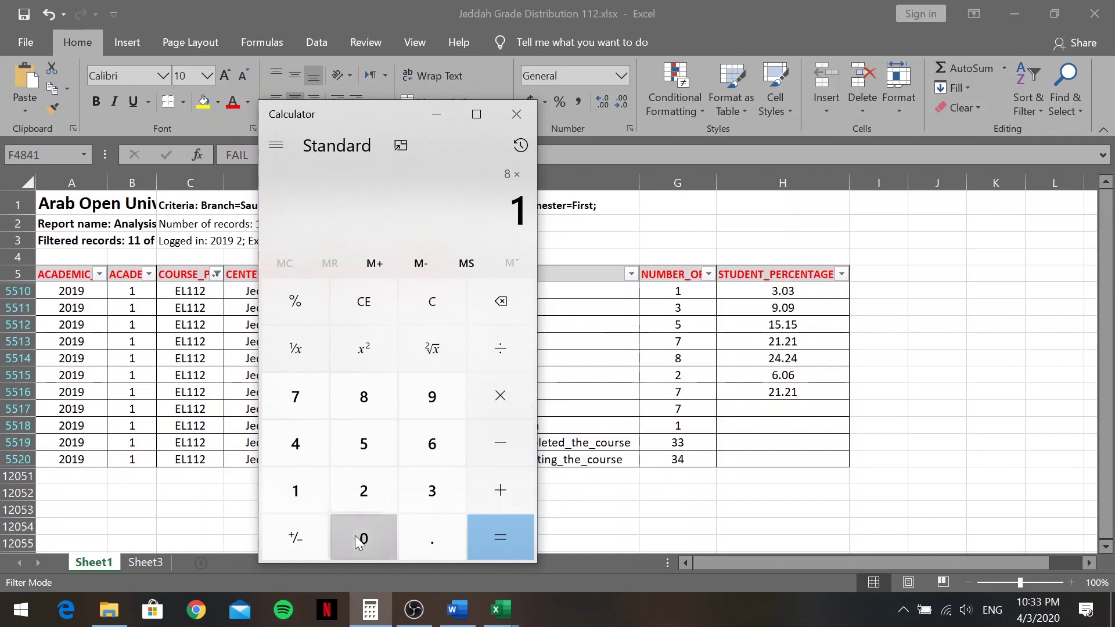
double_click(355, 535)
left_click(491, 357)
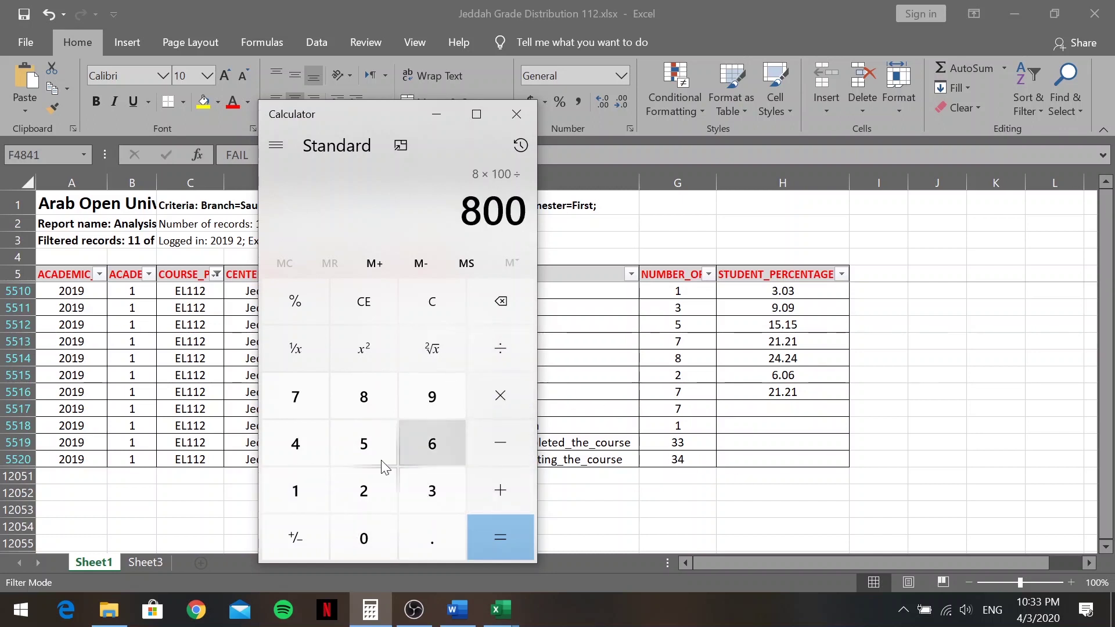
left_click(418, 488)
left_click(323, 456)
left_click(507, 539)
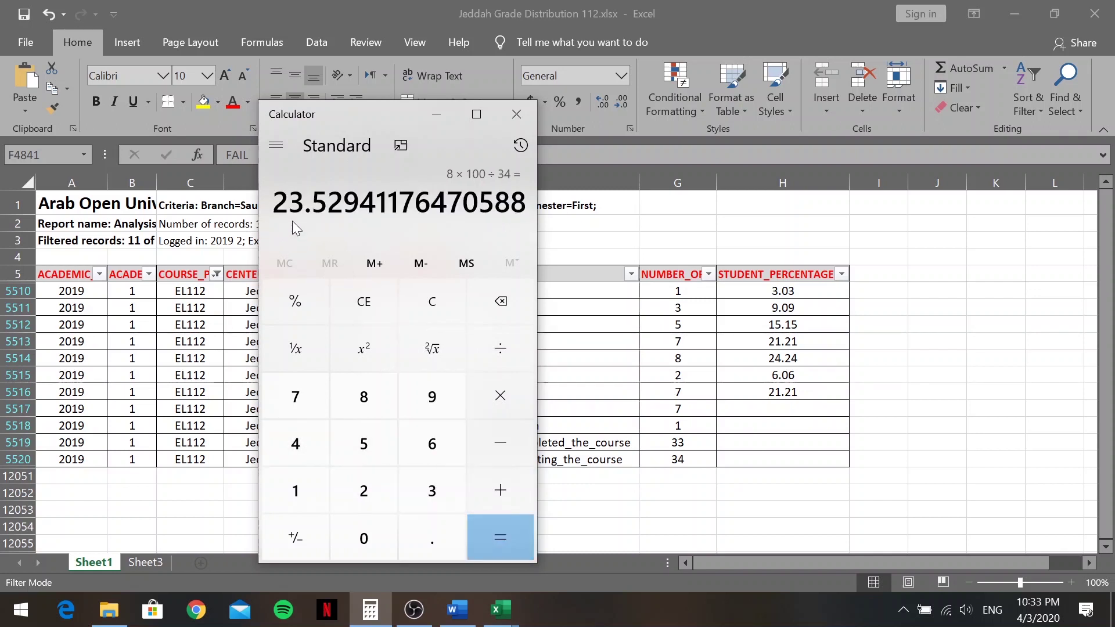
Change Percentage of Participation in the Word quality table from 41.6% to 23.5%
mouse_move(500, 621)
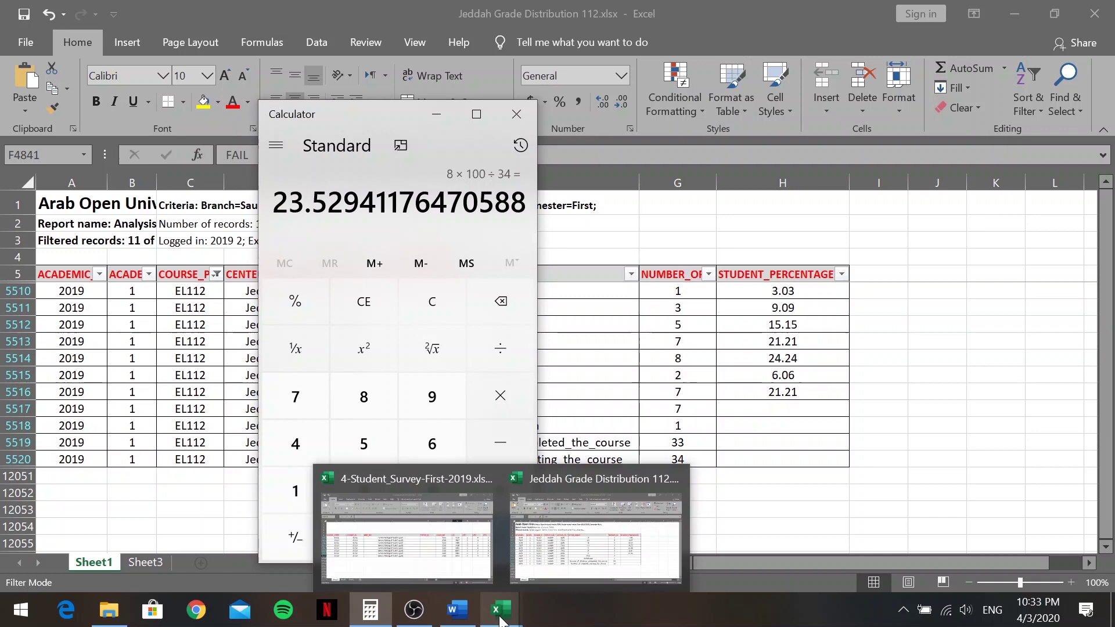
left_click(457, 610)
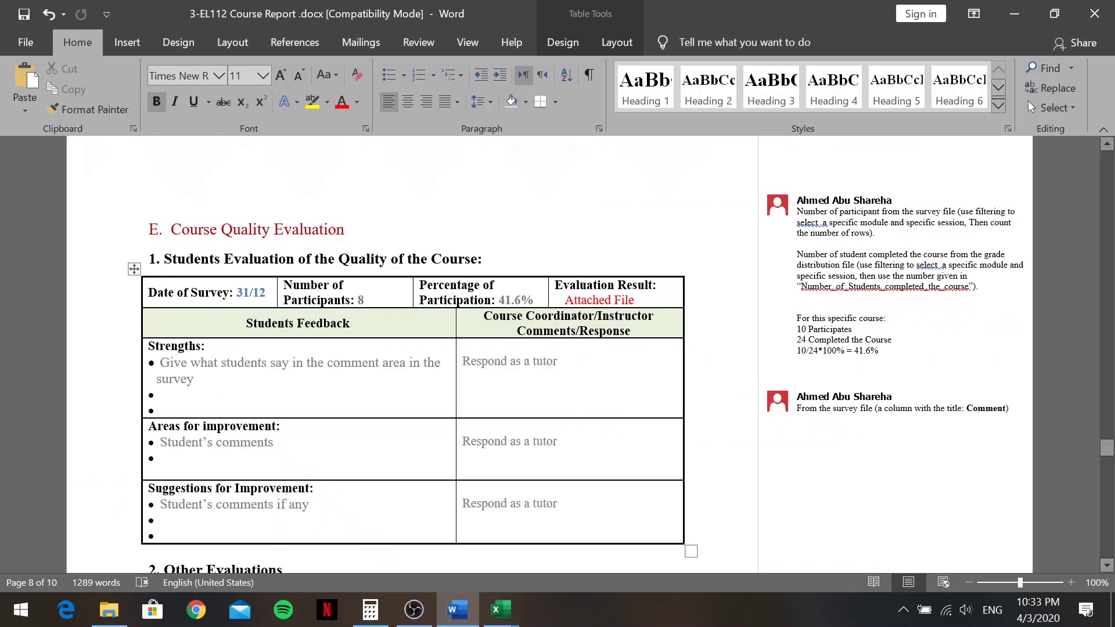
key("BackSpace")
key("BackSpace")
key("BackSpace")
key("BackSpace")
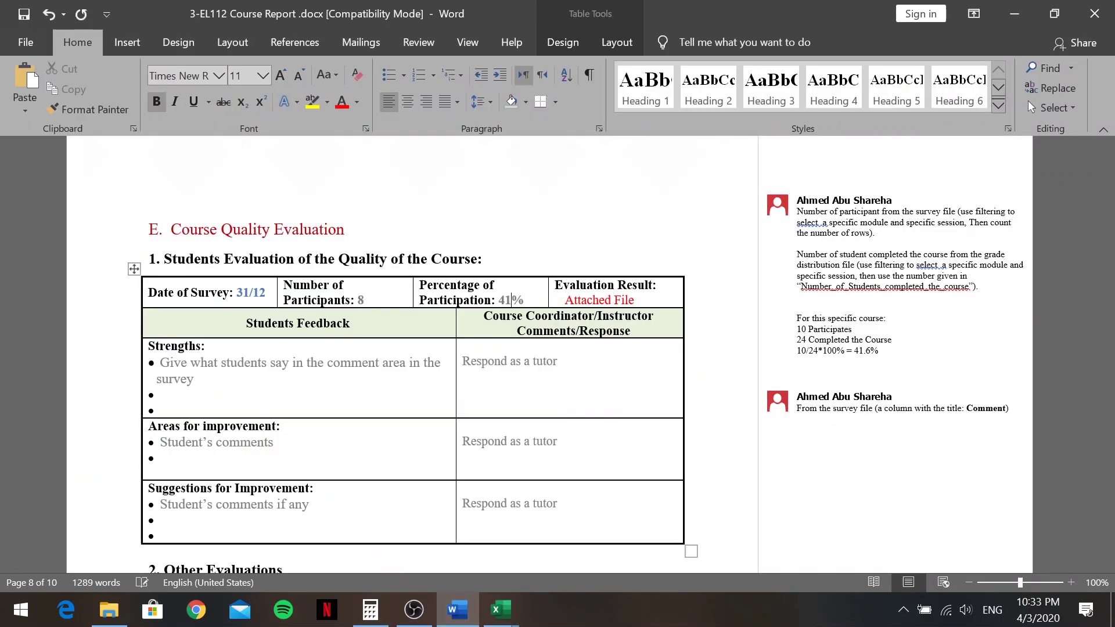
type("23.5")
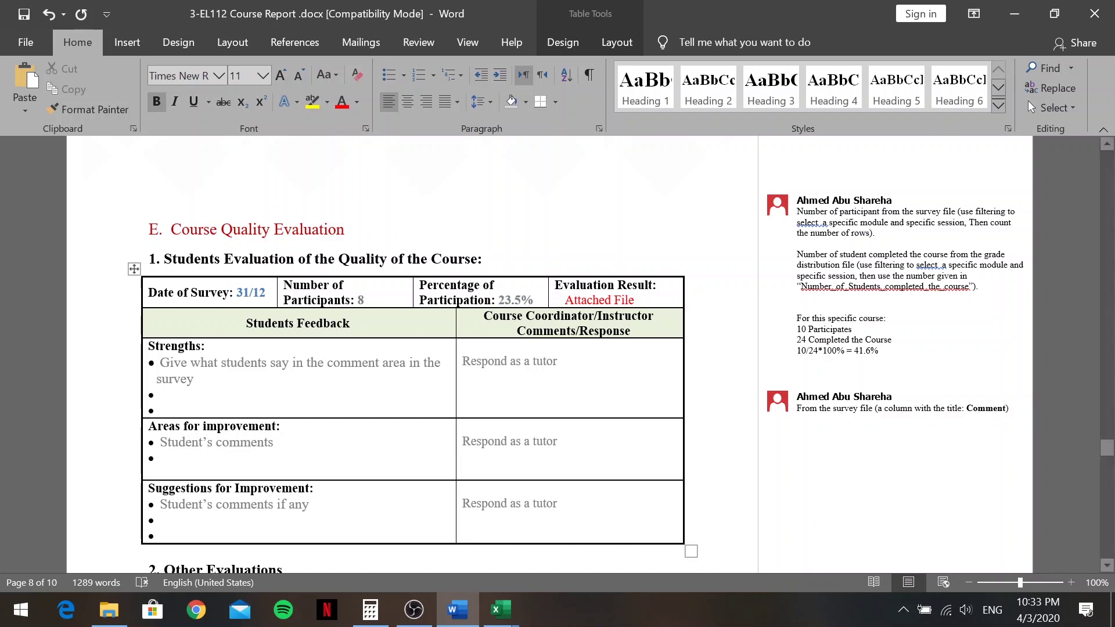
scroll(407, 348, "down", 5)
scroll(406, 349, "up", 3)
scroll(406, 348, "up", 1)
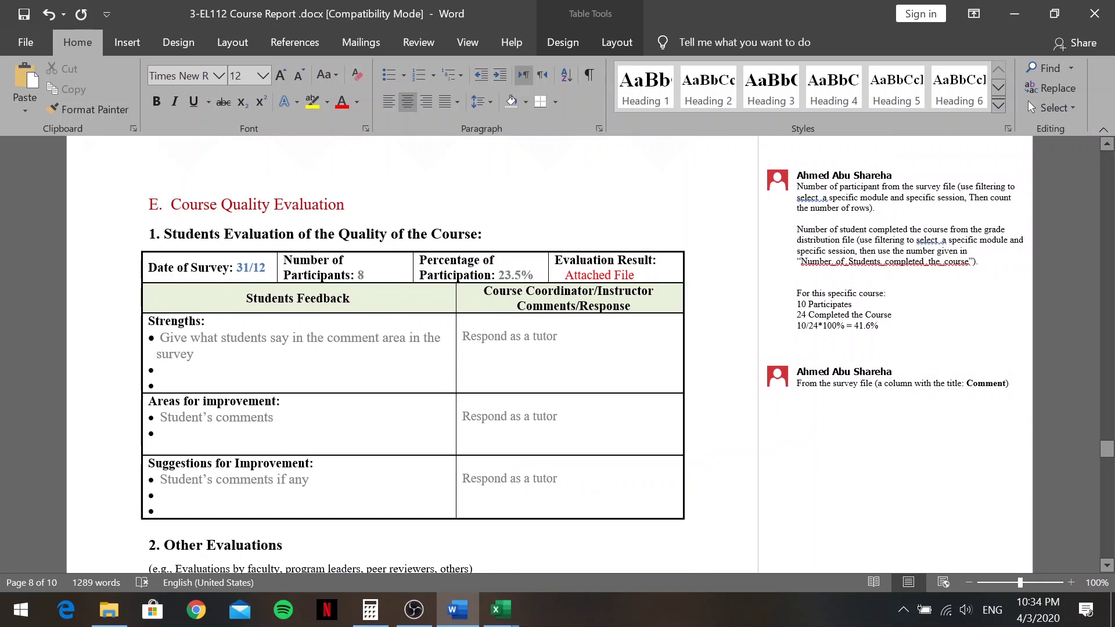
scroll(406, 349, "down", 1)
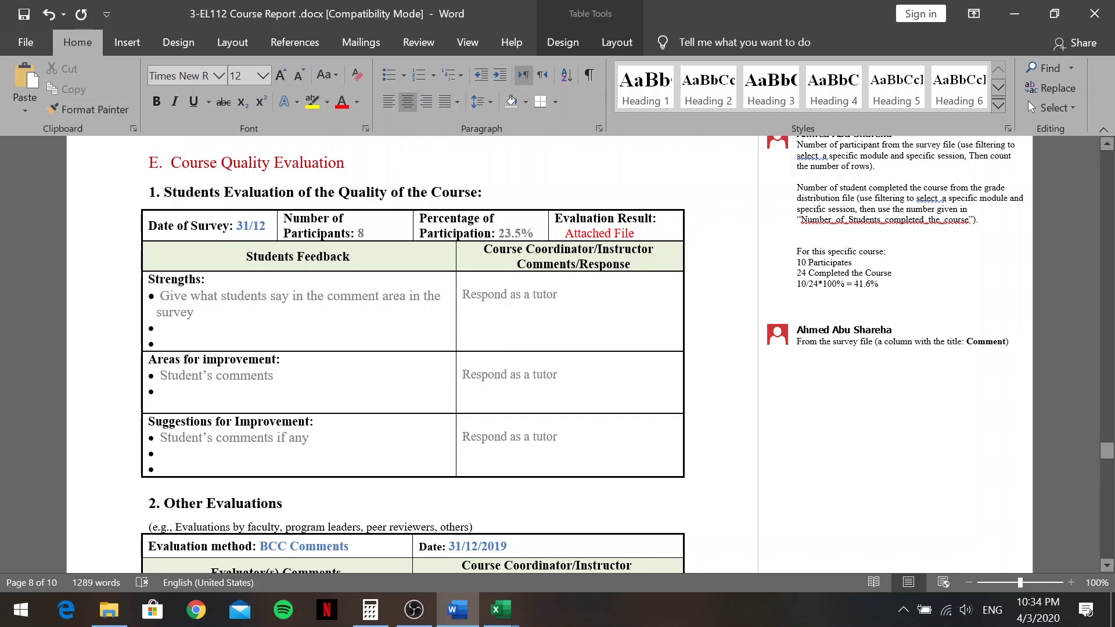
mouse_move(501, 610)
left_click(431, 549)
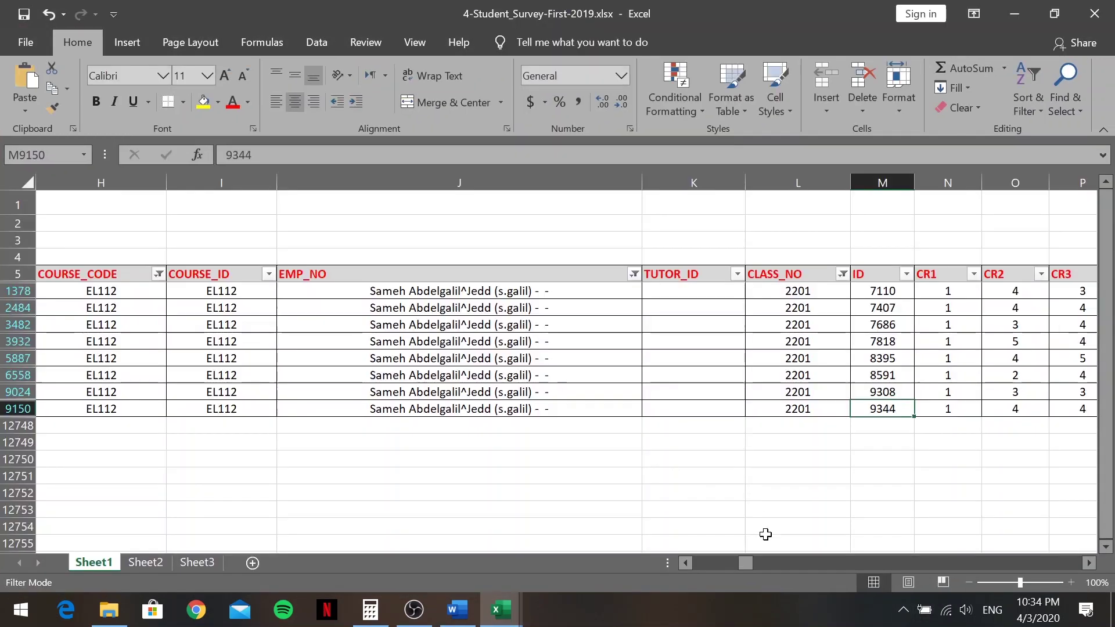
left_click_drag(748, 562, 1072, 528)
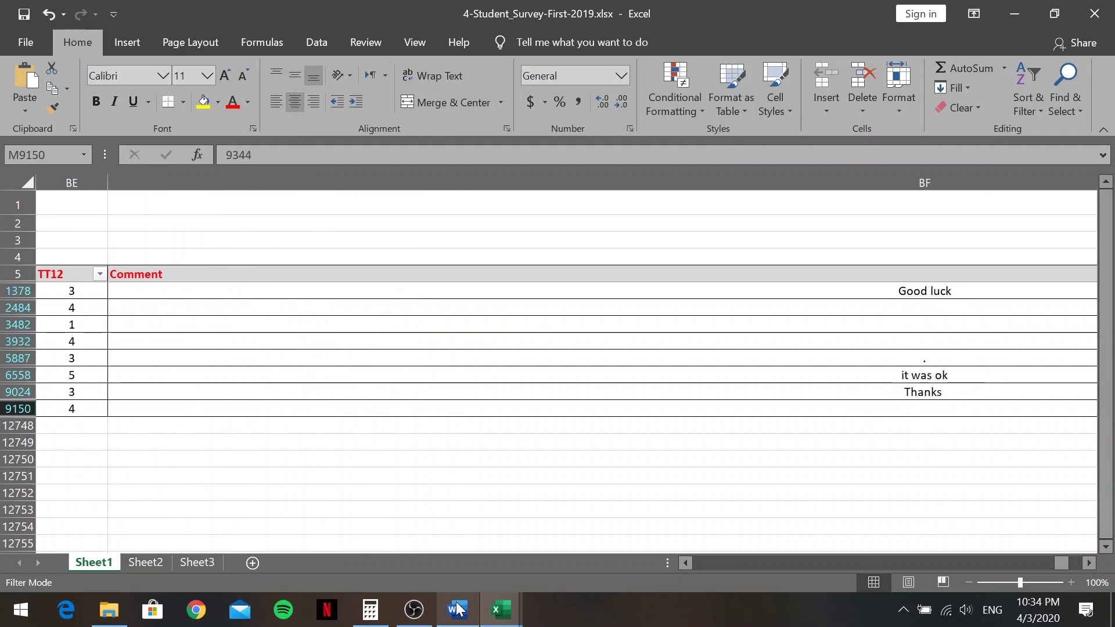
mouse_move(458, 609)
left_click(440, 584)
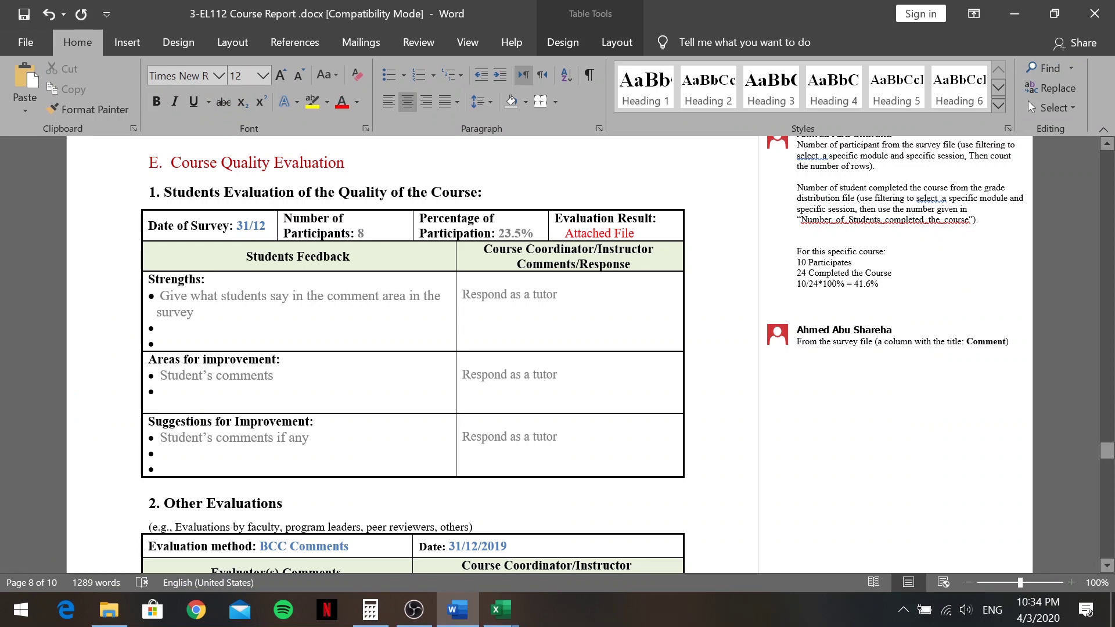
Replace the Recommendations placeholder with 'As a tutor, I'll take students feedback into consideration…' text
scroll(413, 354, "down", 4)
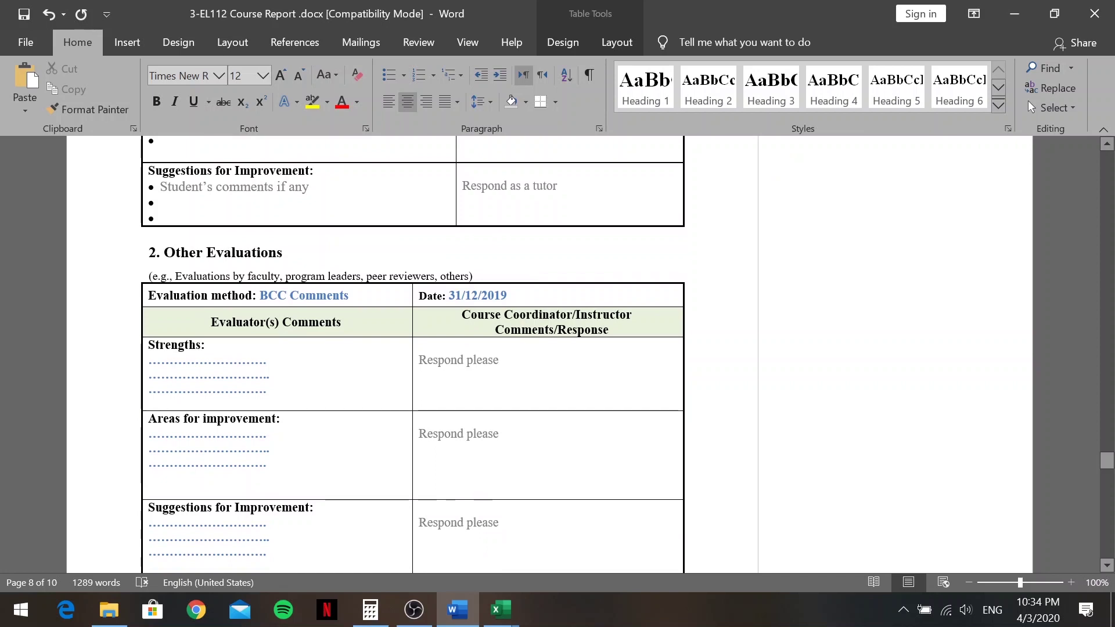
scroll(413, 354, "down", 3)
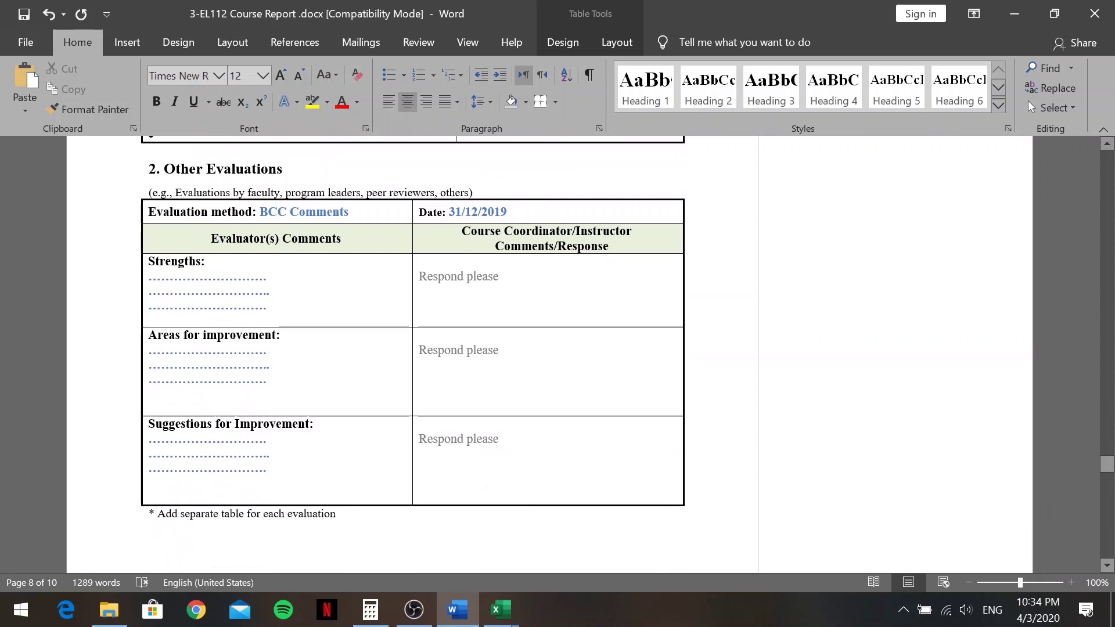
scroll(412, 354, "down", 1)
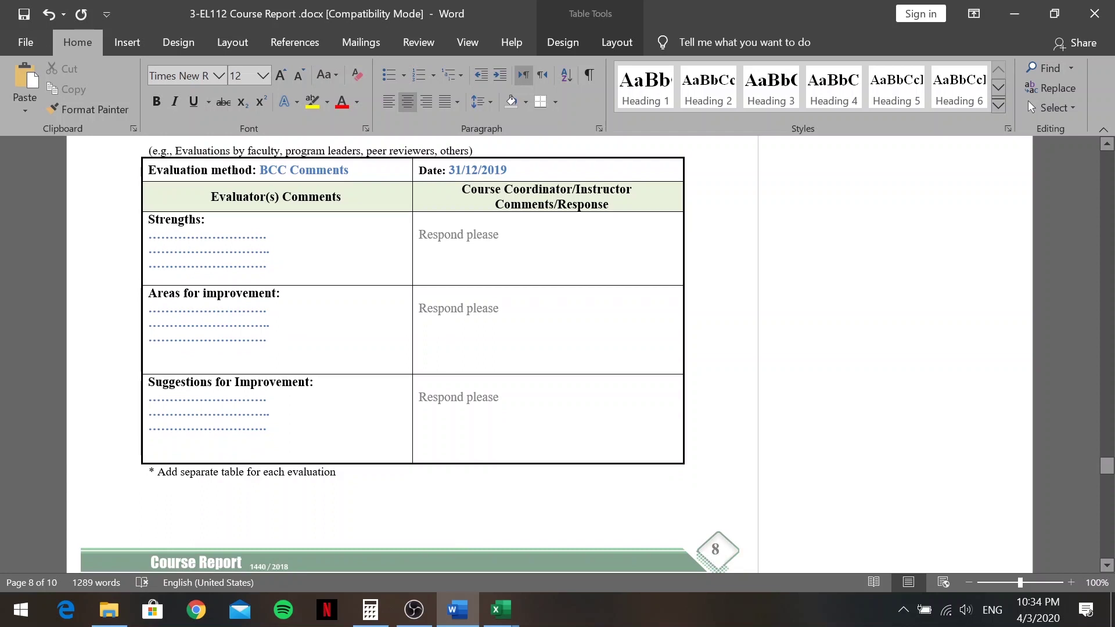
scroll(491, 252, "down", 12)
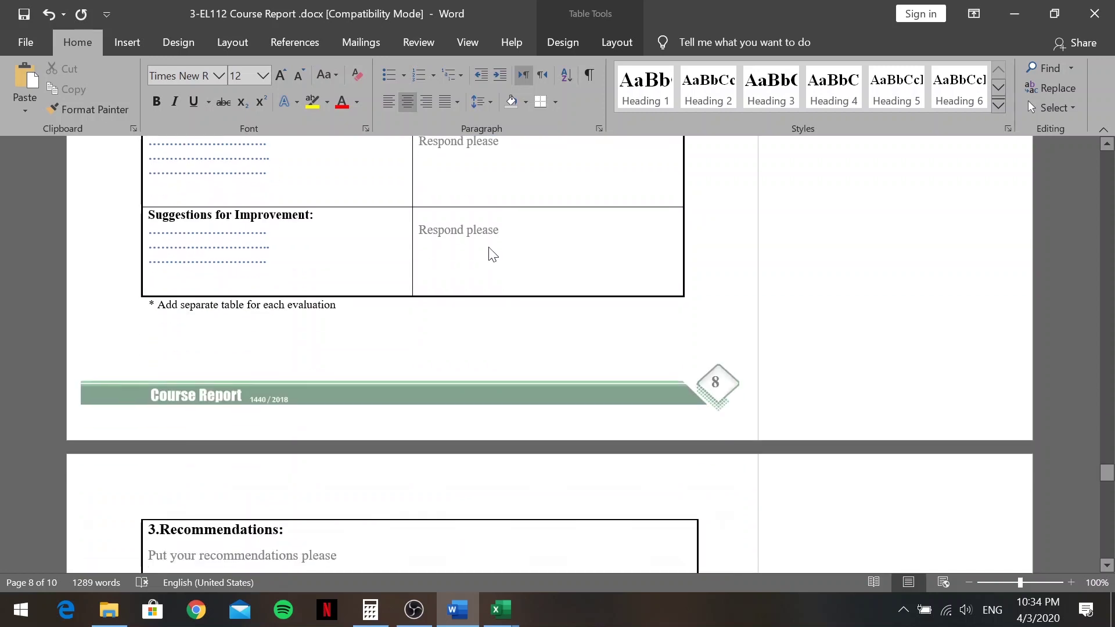
left_click(442, 231)
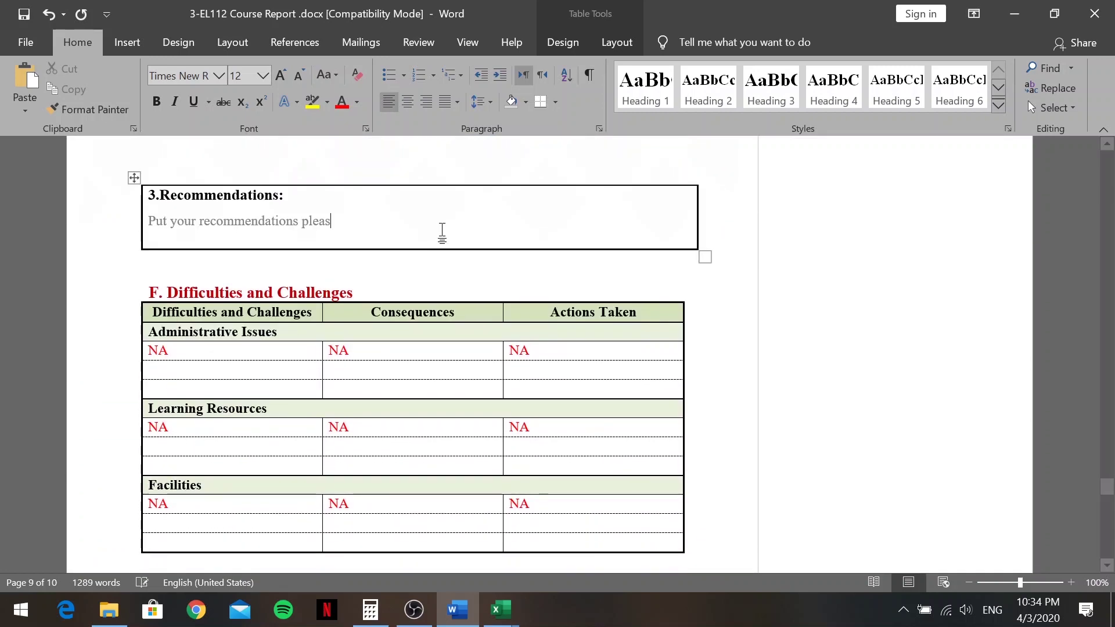
key("BackSpace")
key("BackSpace")
key("BackSpace")
key("BackSpace")
key("BackSpace")
key("BackSpace")
key("BackSpace")
key("BackSpace")
key("BackSpace")
key("BackSpace")
key("BackSpace")
key("BackSpace")
key("BackSpace")
key("BackSpace")
key("BackSpace")
key("BackSpace")
key("BackSpace")
key("BackSpace")
key("BackSpace")
key("BackSpace")
key("BackSpace")
key("BackSpace")
key("BackSpace")
key("BackSpace")
key("BackSpace")
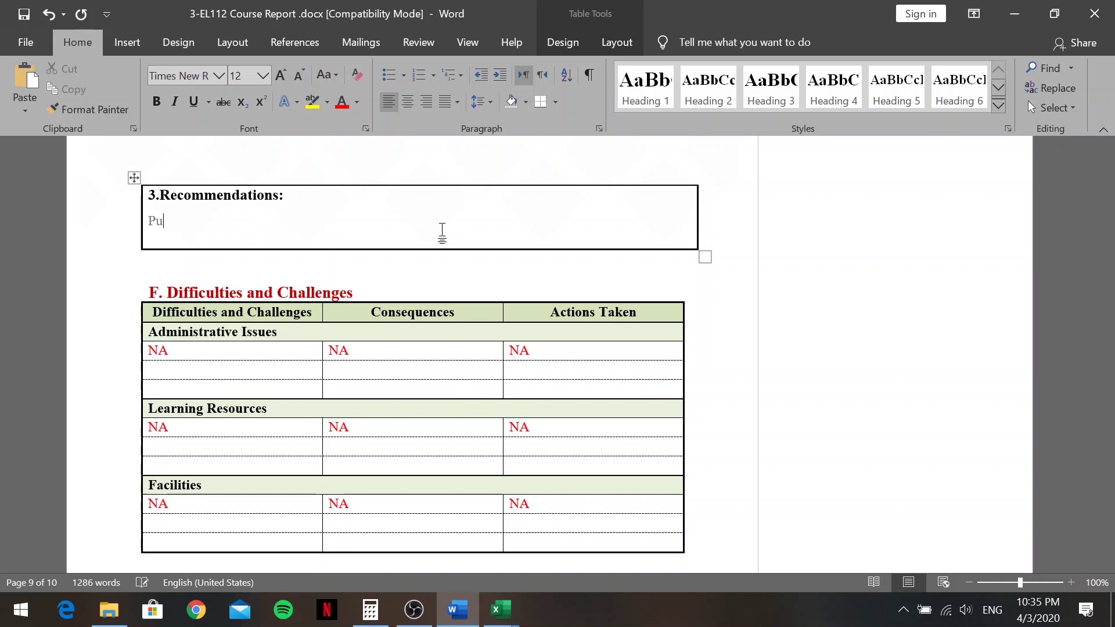
key("BackSpace")
type("As a tutor")
key("BackSpace")
type(", I")
type("'ll")
type(" take s")
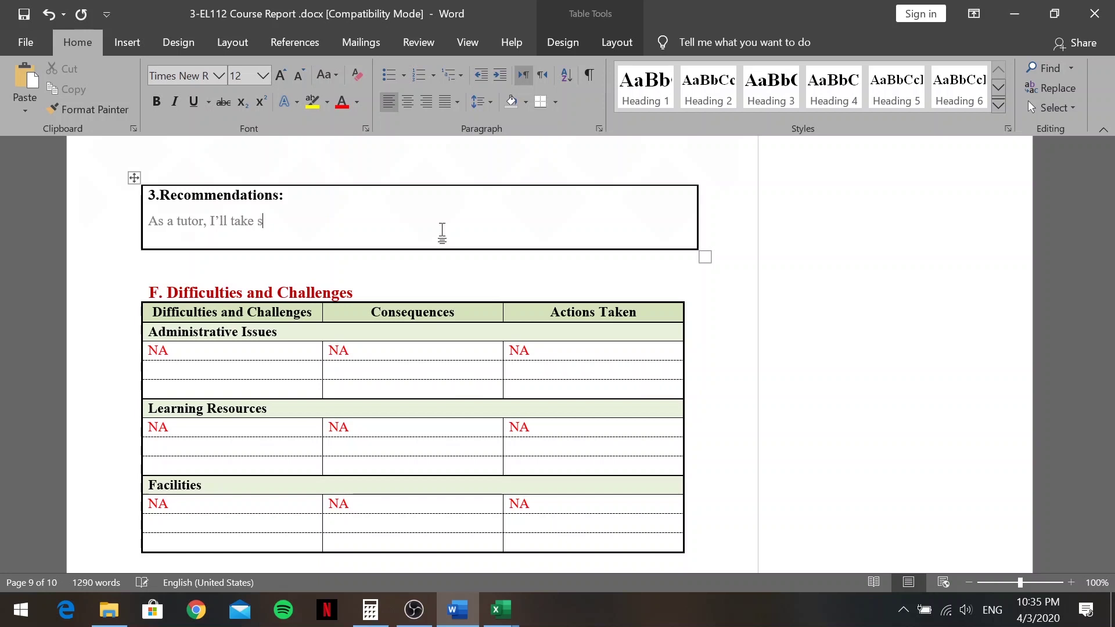
type("tudents feedb")
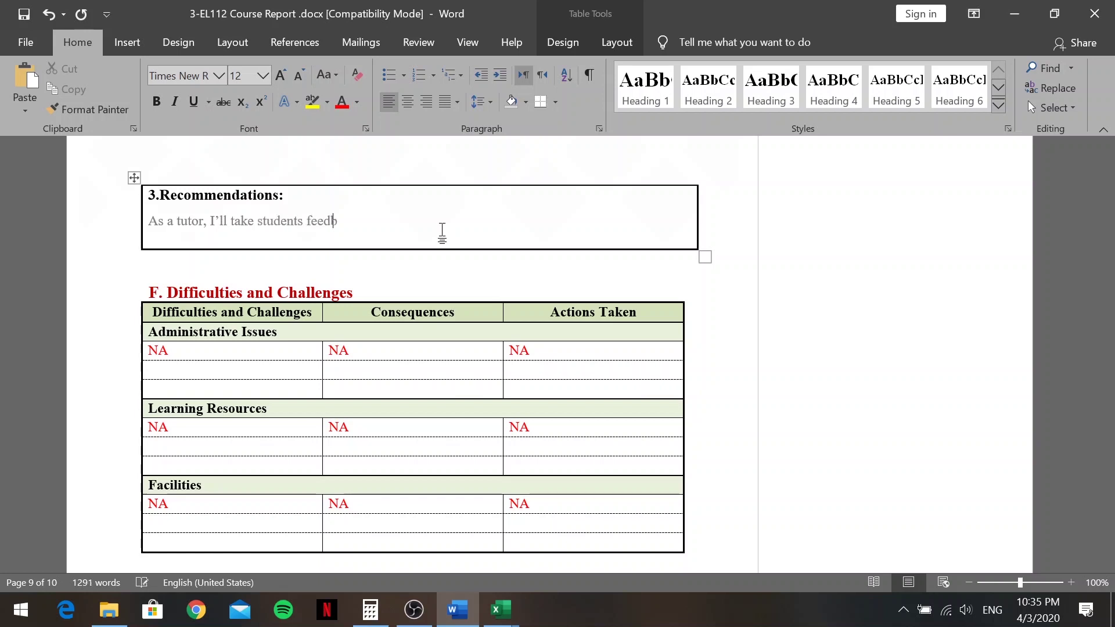
type("ack into co")
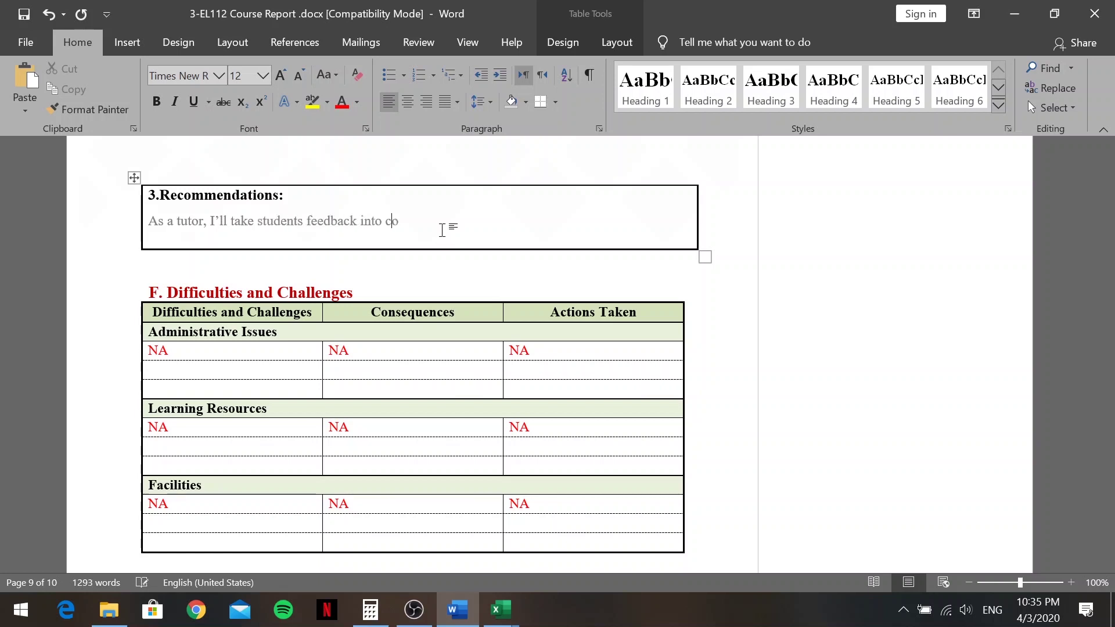
type("nsideration")
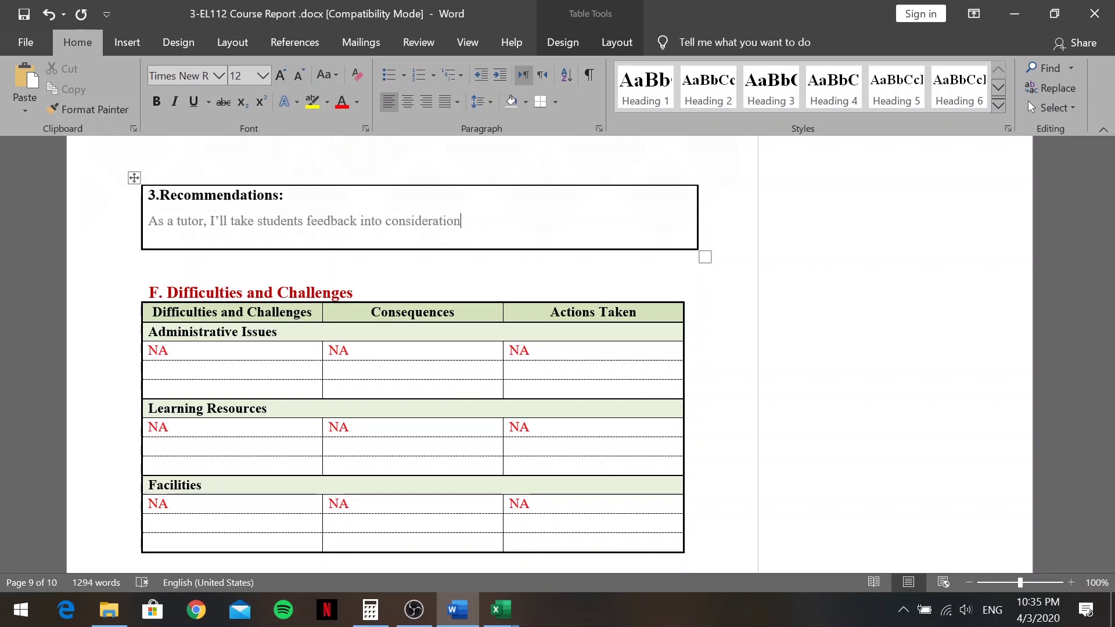
type(". ")
type("I'")
type("ll")
key("BackSpace")
key("BackSpace")
type("ll work on")
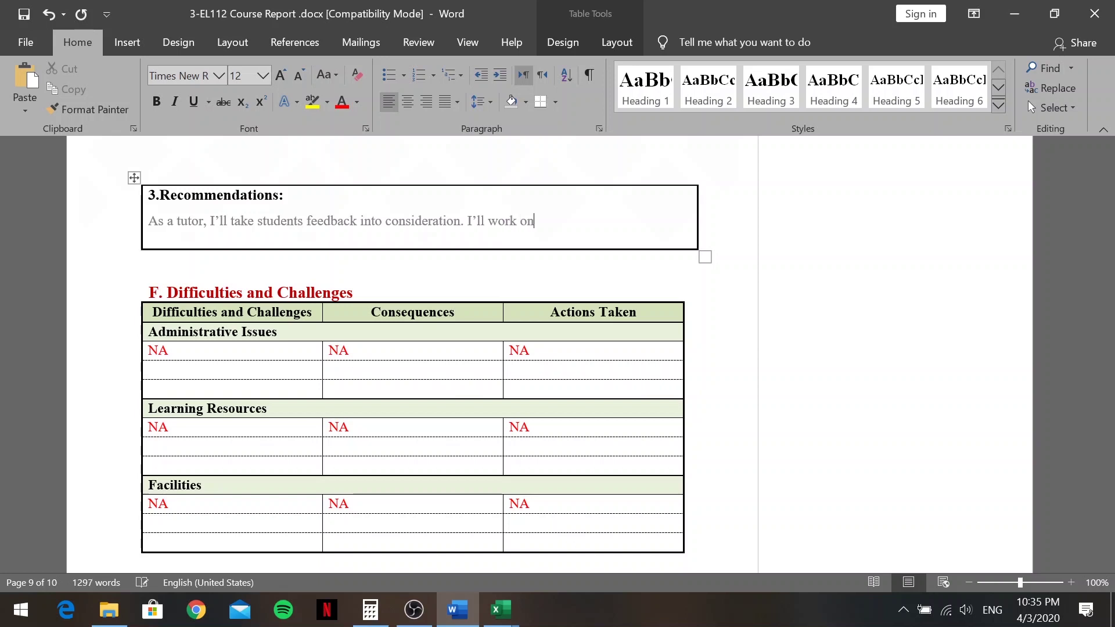
type(" the")
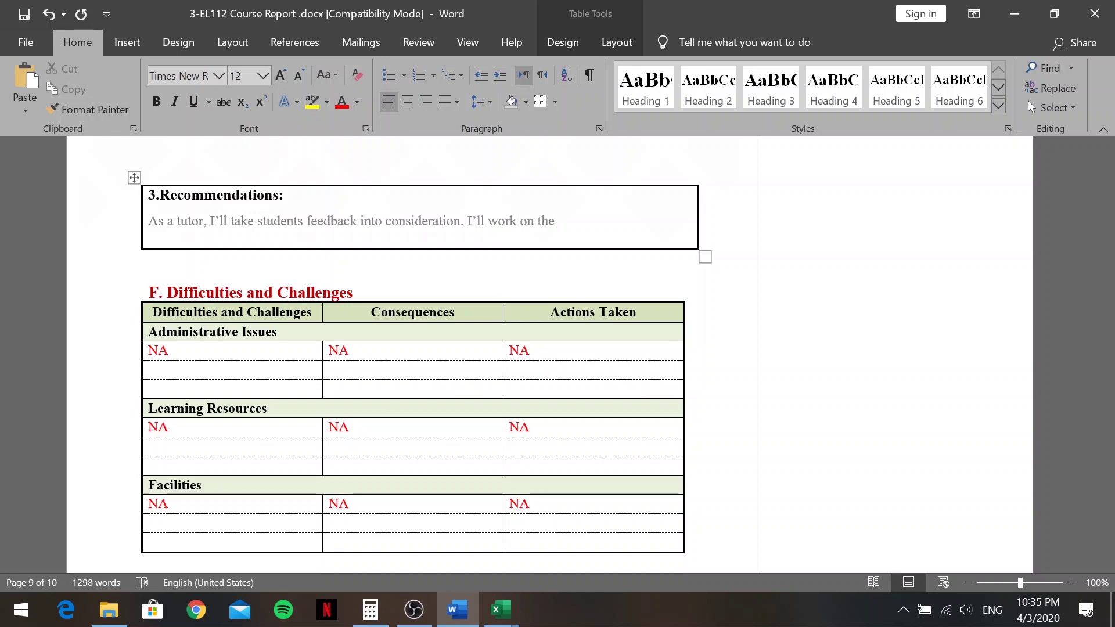
type(" performance gaps th")
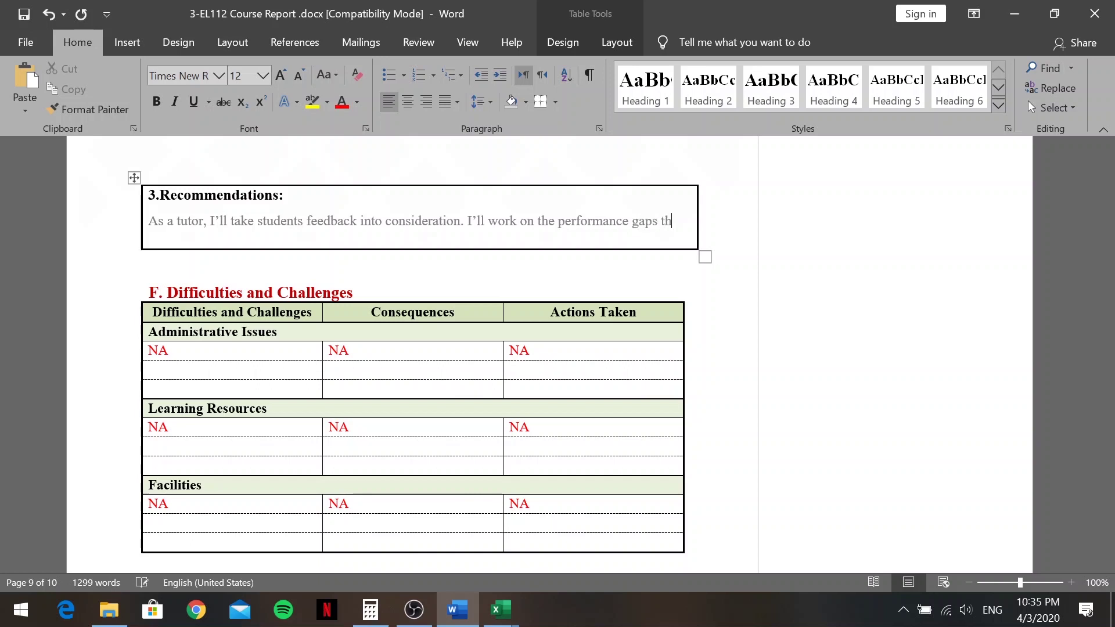
type("ey mentioned.")
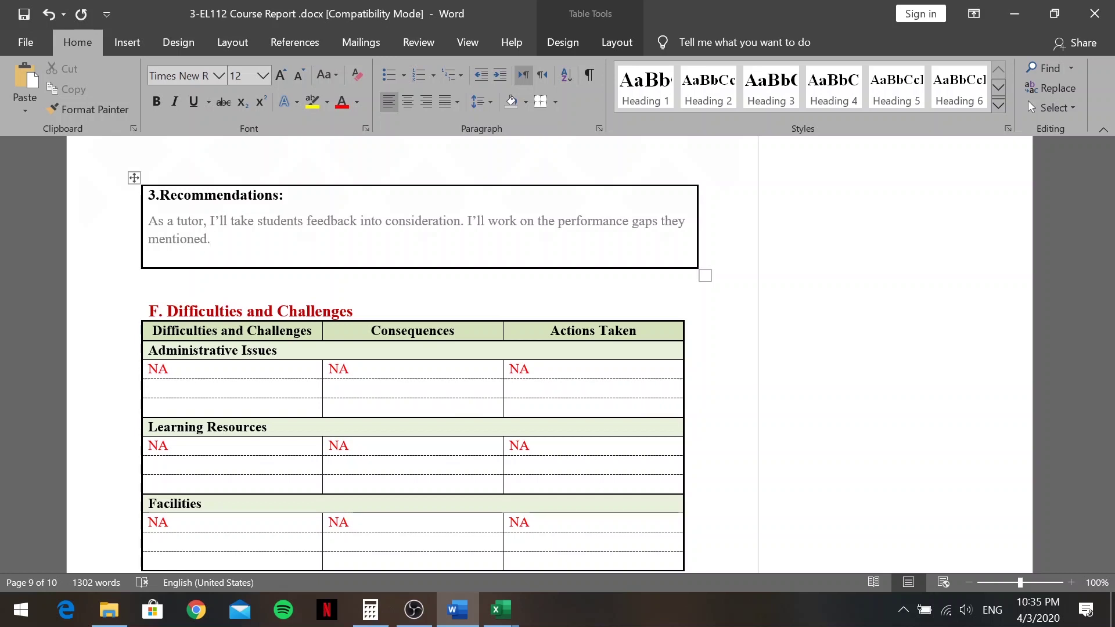
Review the finished report, minimize both Excel workbooks, and close Word
scroll(412, 354, "down", 4)
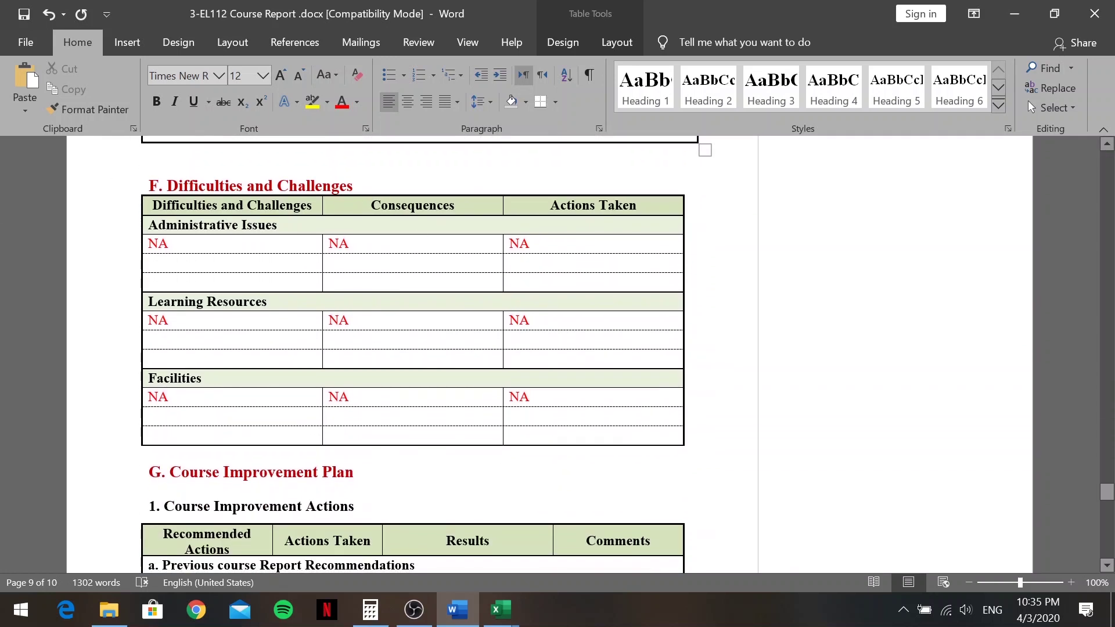
scroll(413, 355, "down", 4)
scroll(413, 354, "up", 3)
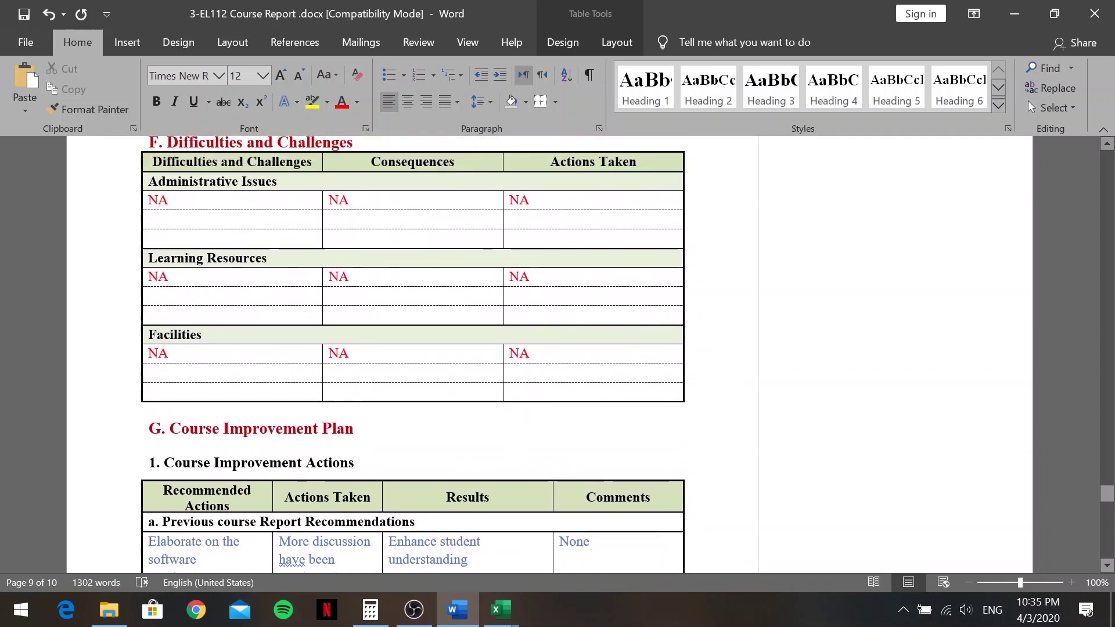
scroll(363, 262, "down", 6)
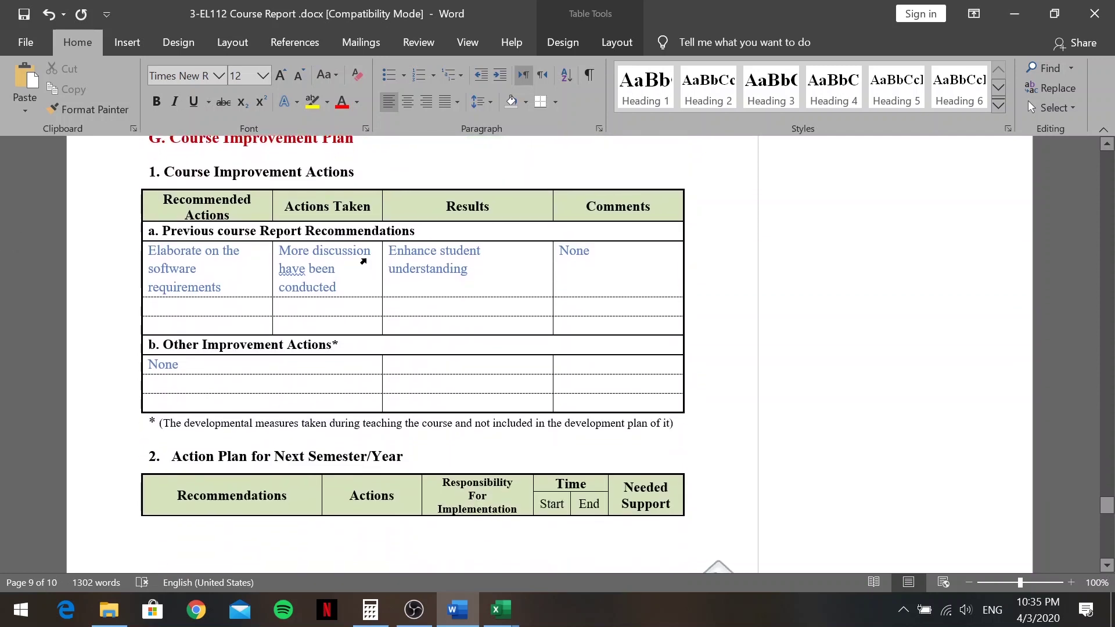
scroll(363, 261, "down", 12)
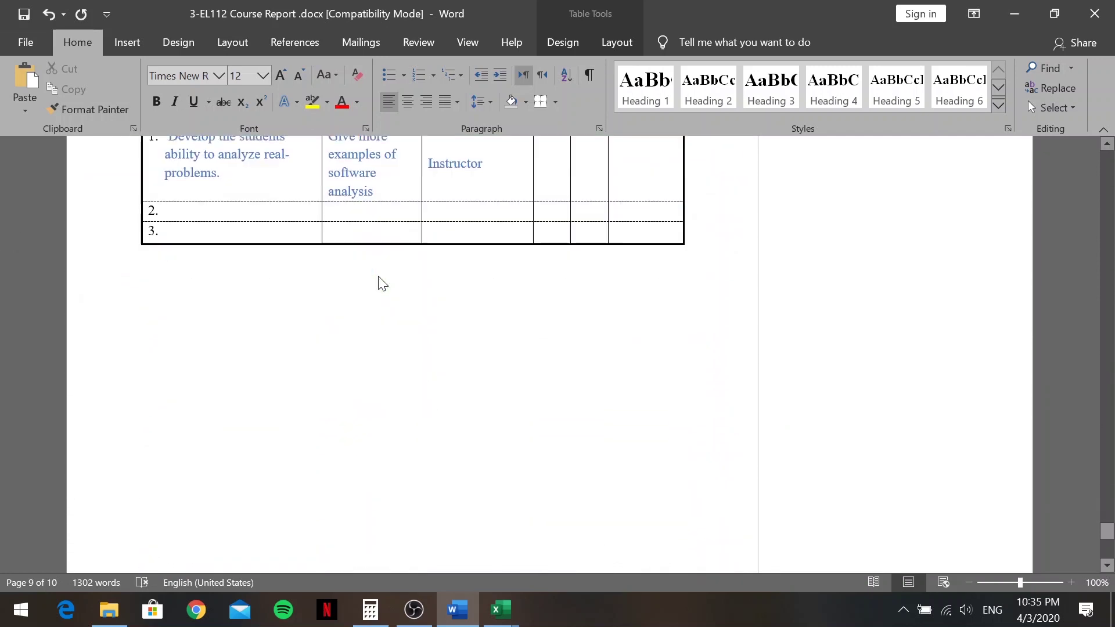
scroll(382, 282, "down", 3)
scroll(496, 299, "up", 14)
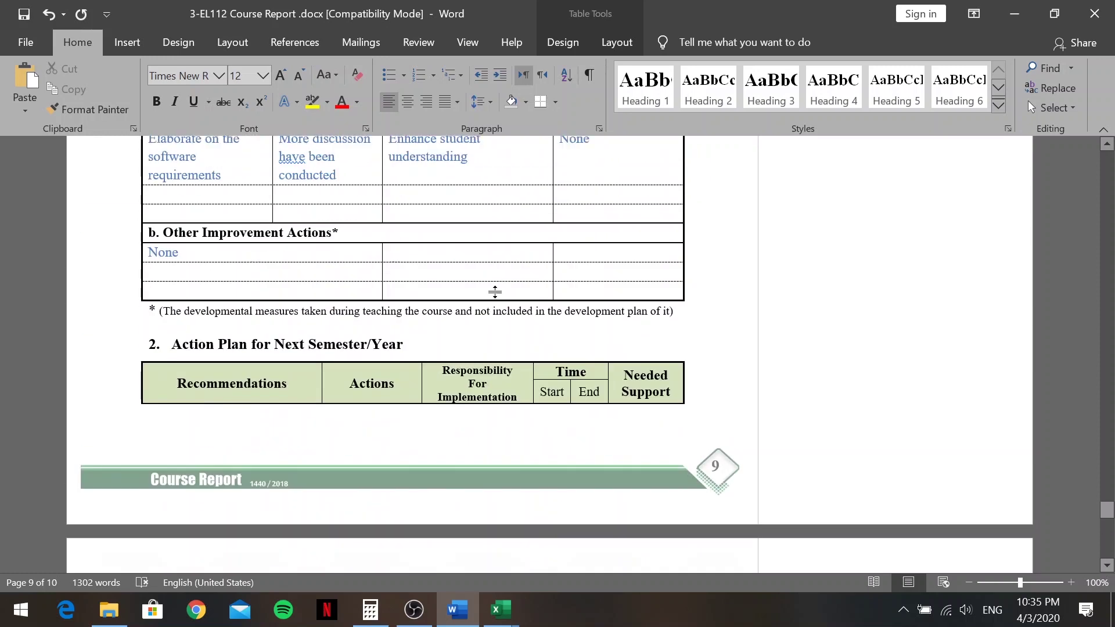
scroll(496, 292, "up", 1)
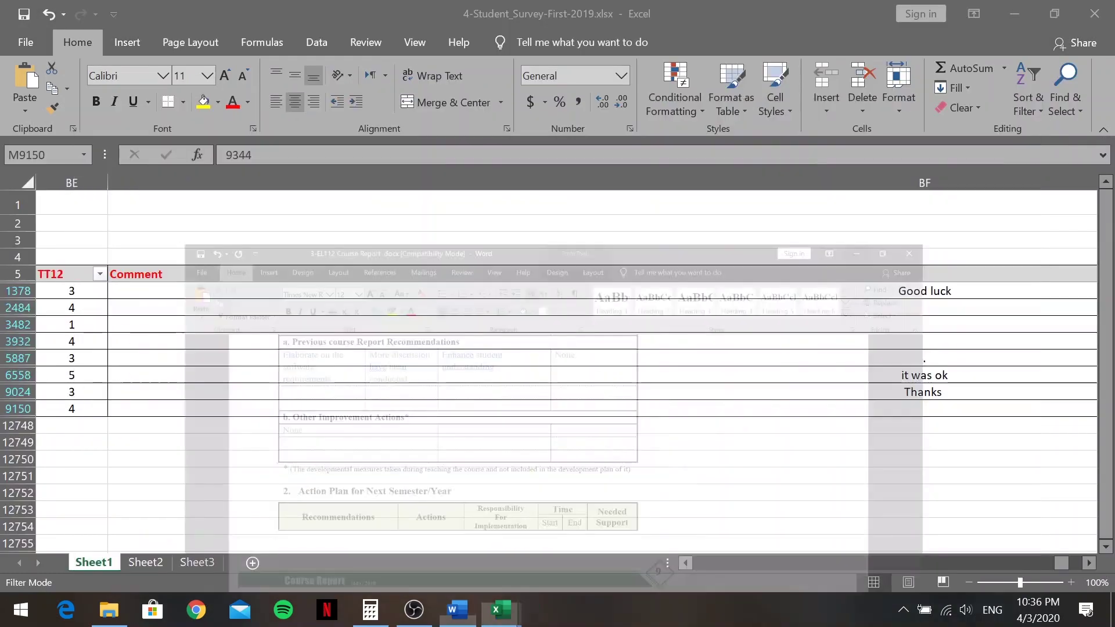
left_click(1021, 16)
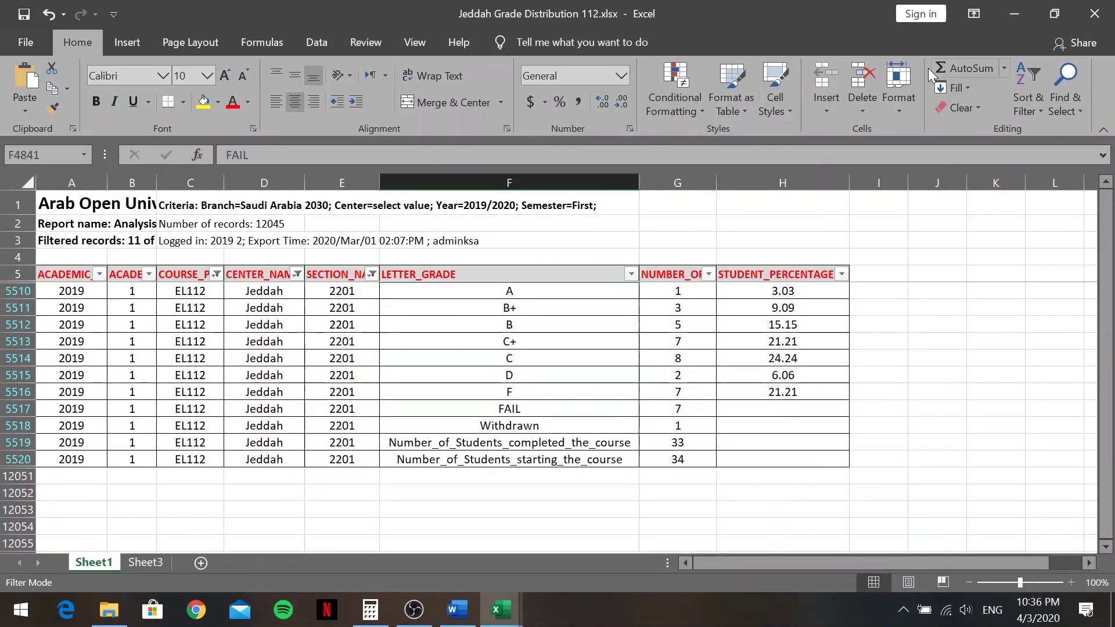
left_click(1018, 12)
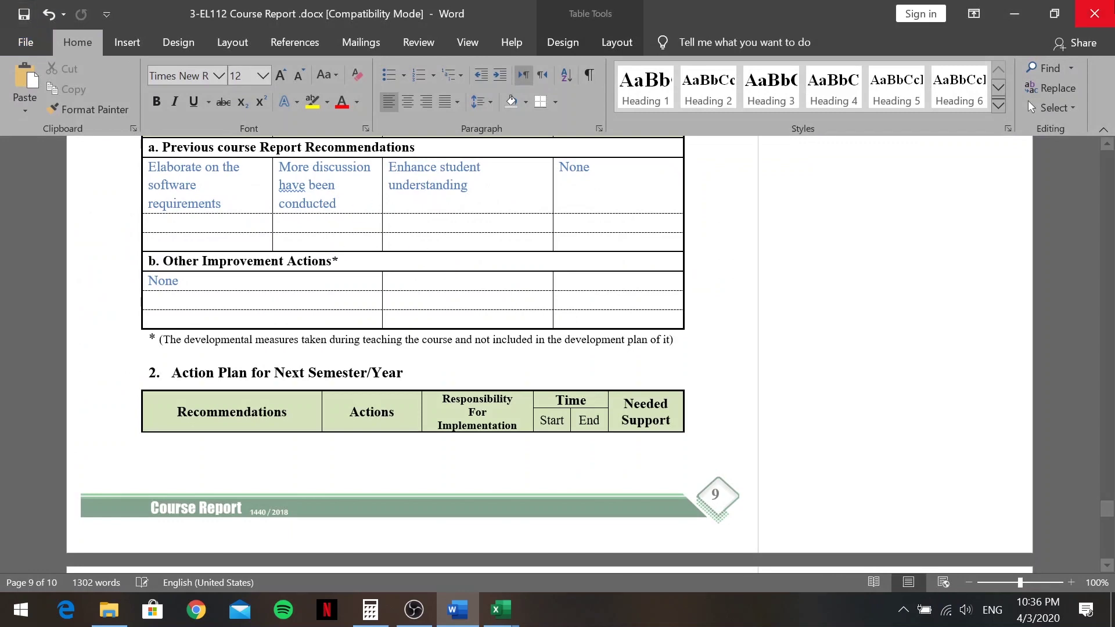
left_click(1095, 14)
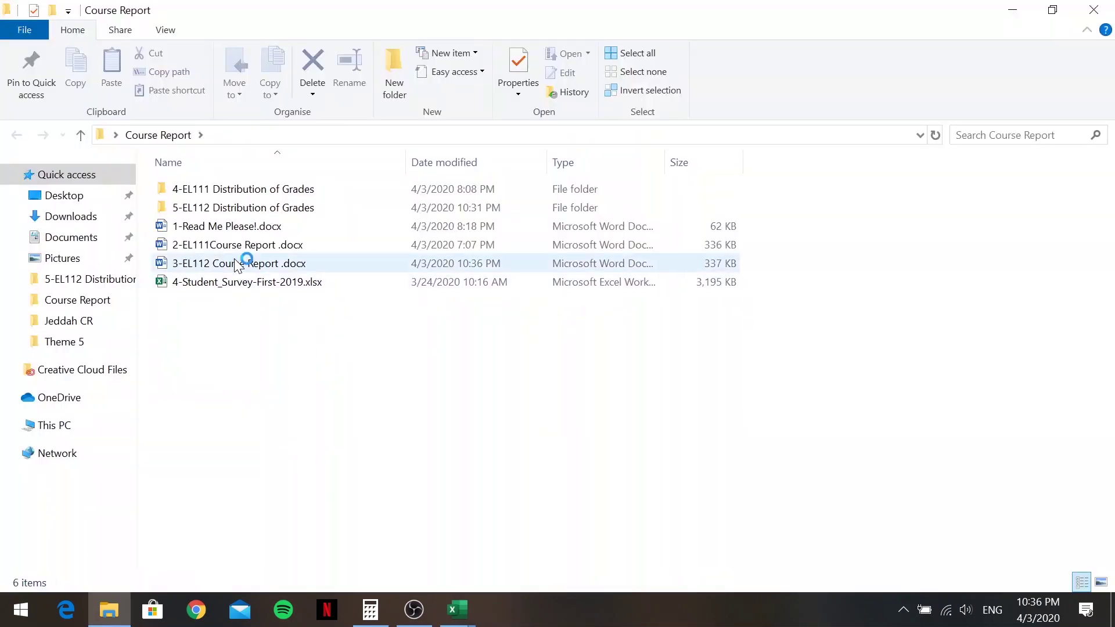
Rename the 3-EL112 Course Report file to CR_EL112_JD_2201_1_19-20
right_click(237, 266)
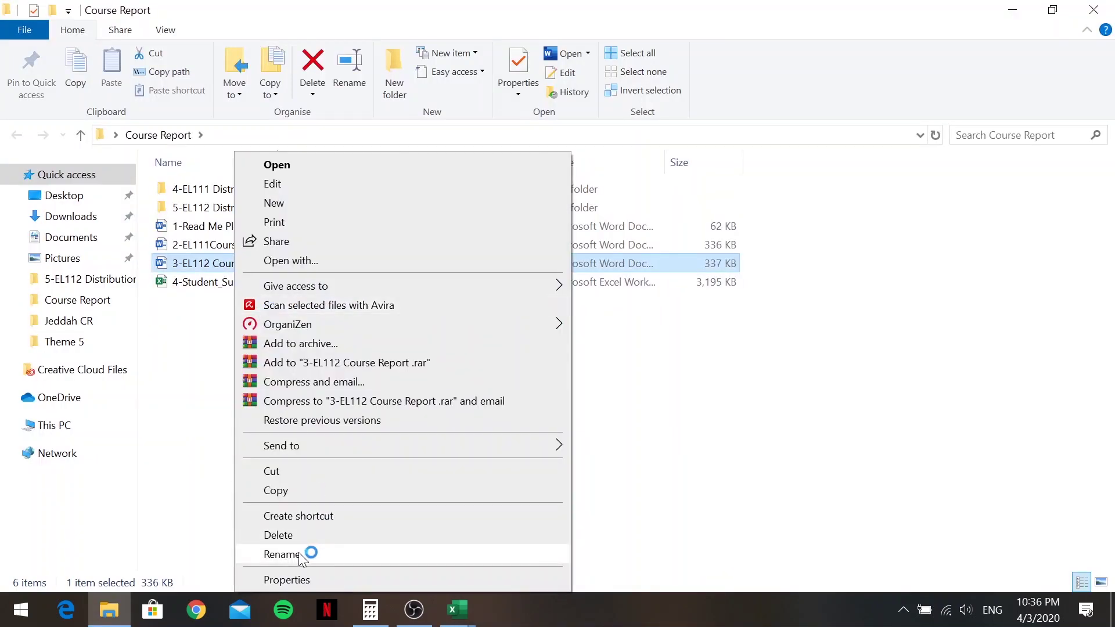
left_click(281, 554)
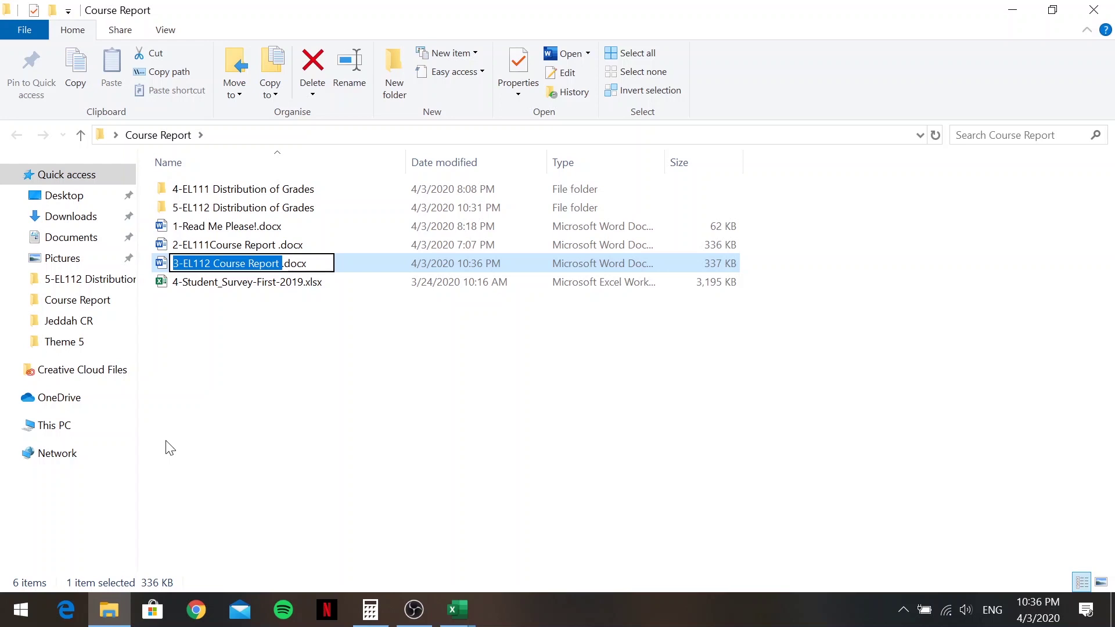
type("CR")
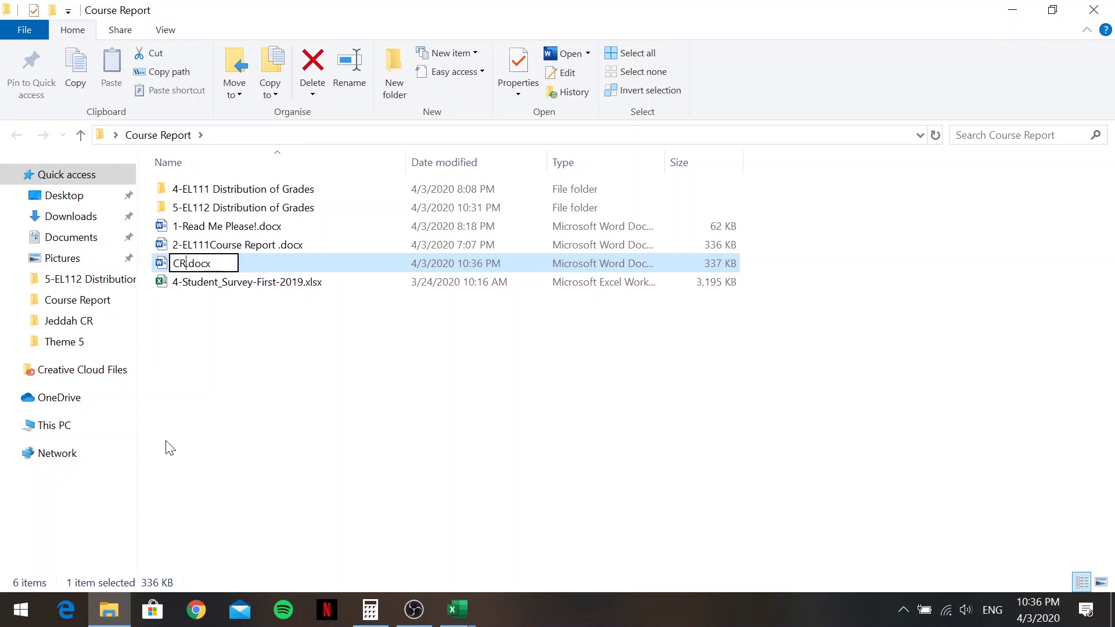
type("_EL!!")
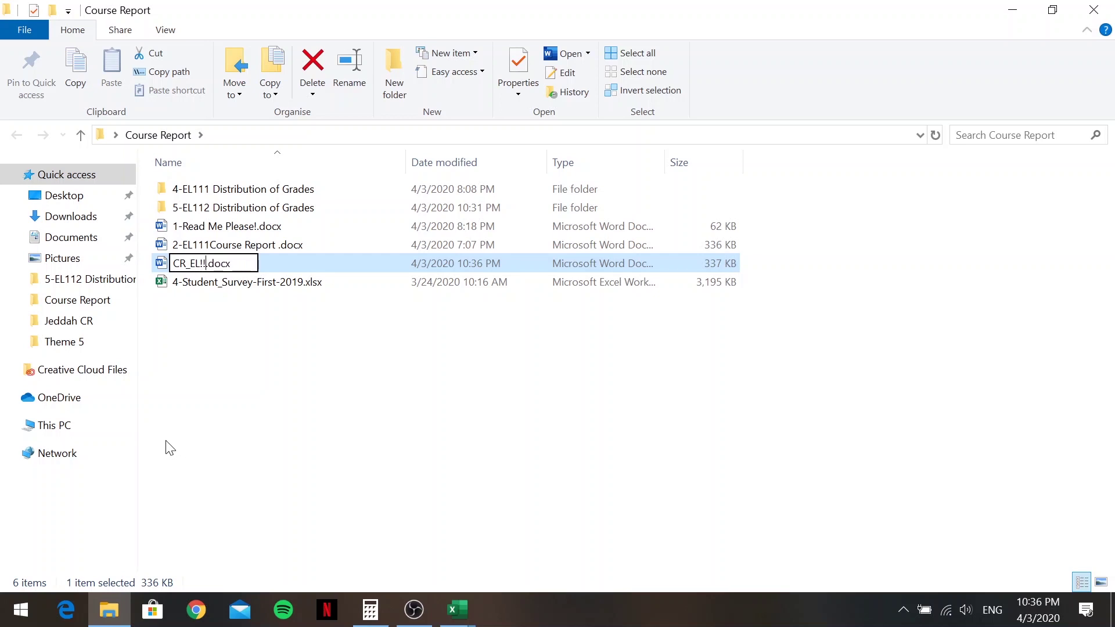
key("BackSpace")
key("BackSpace")
type("112_")
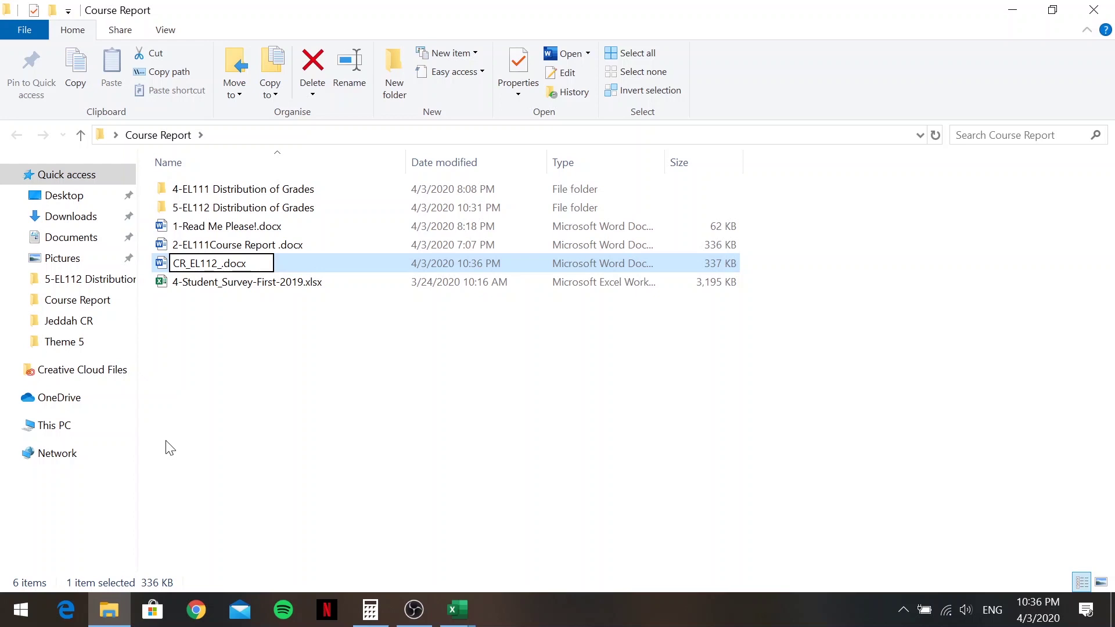
type("JD_")
type("220")
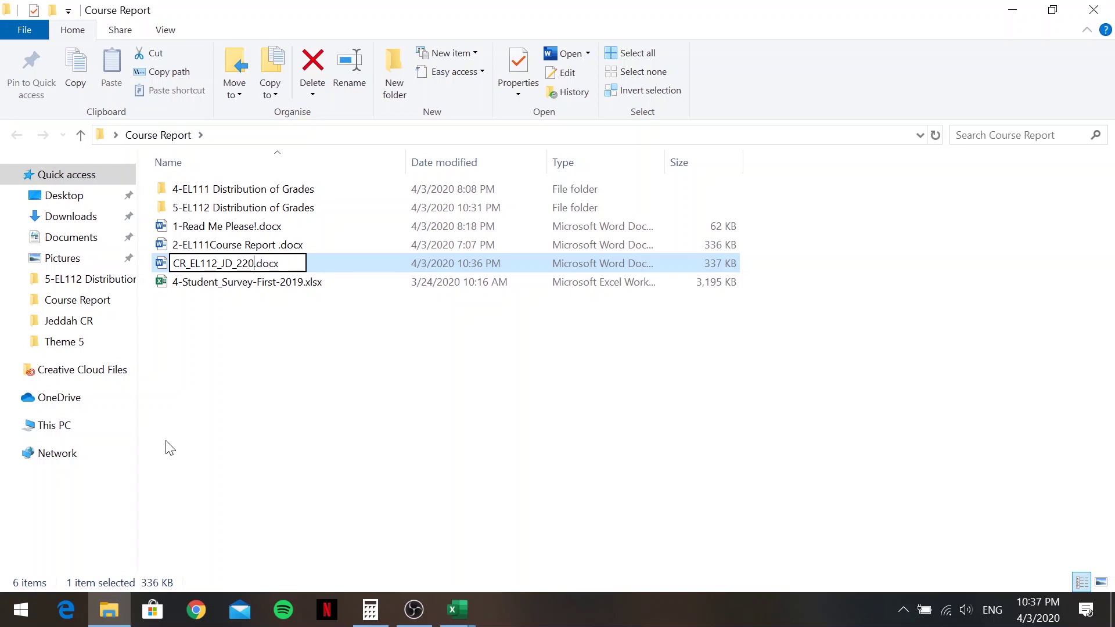
type("1_1")
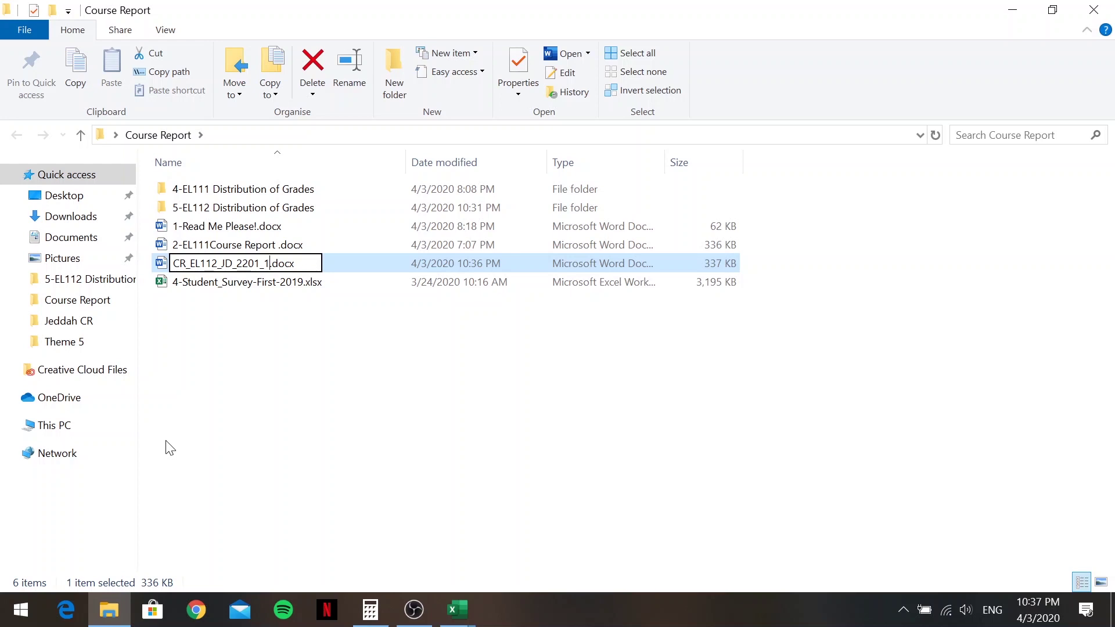
type("_19-20")
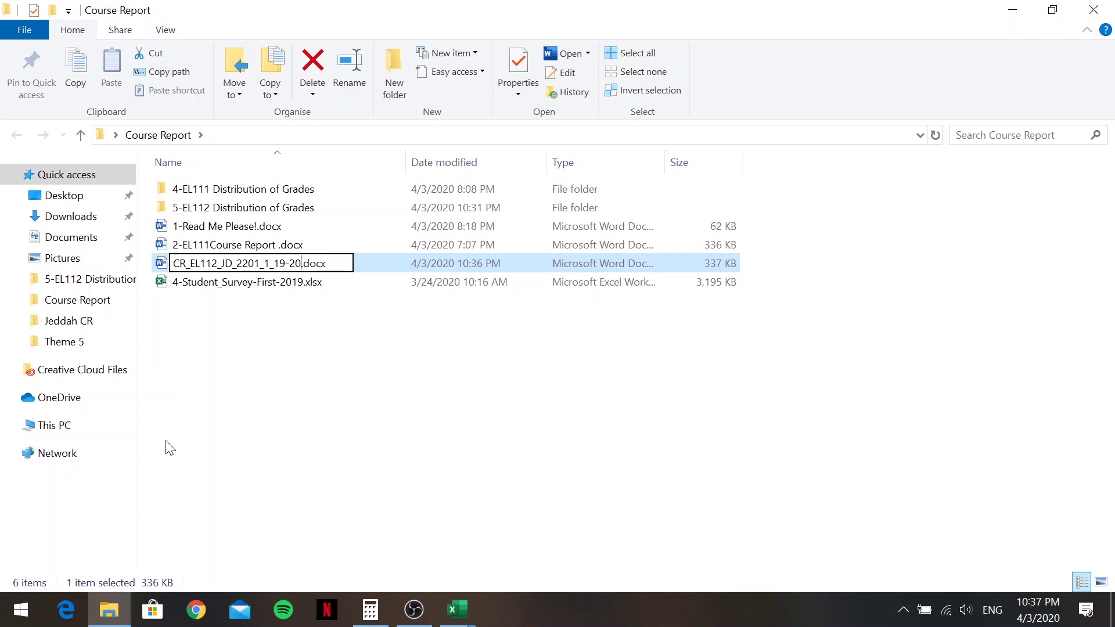
key("Return")
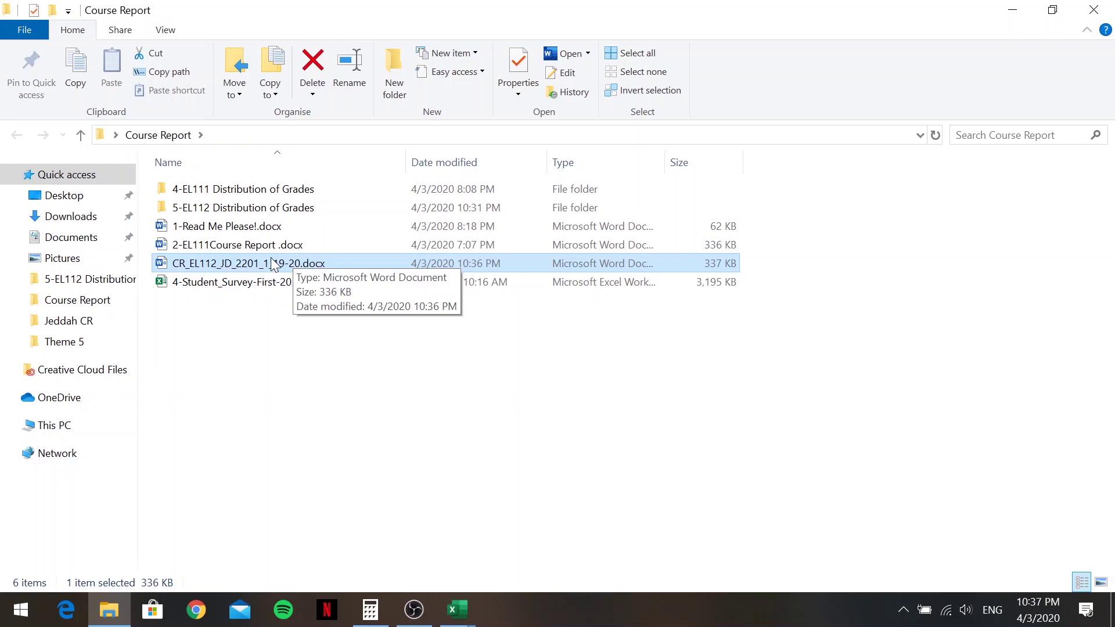
double_click(294, 260)
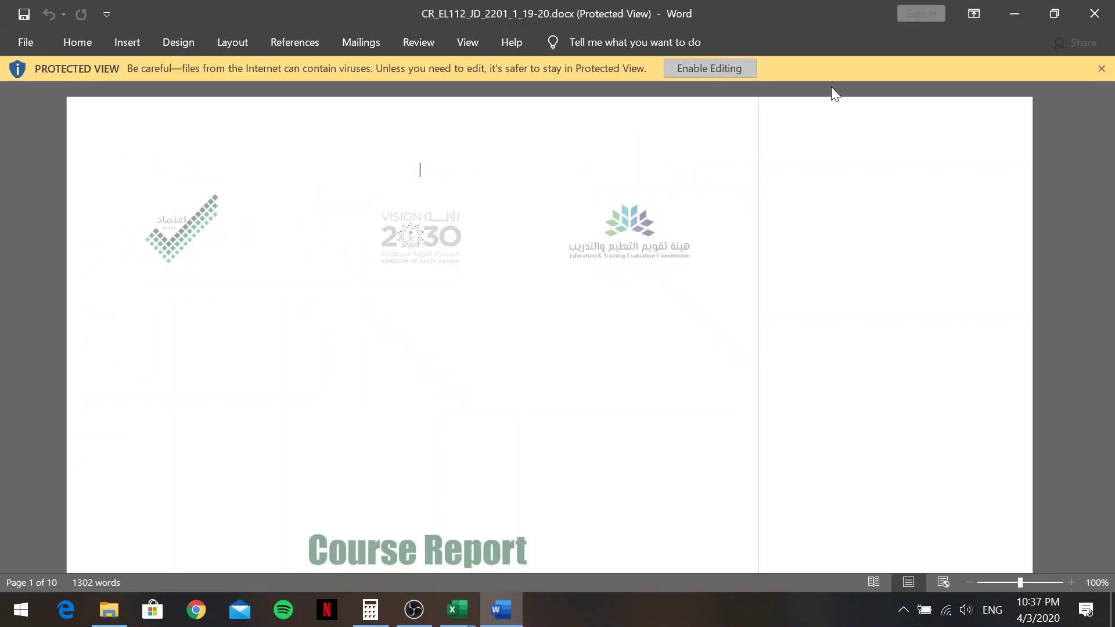
left_click(1101, 68)
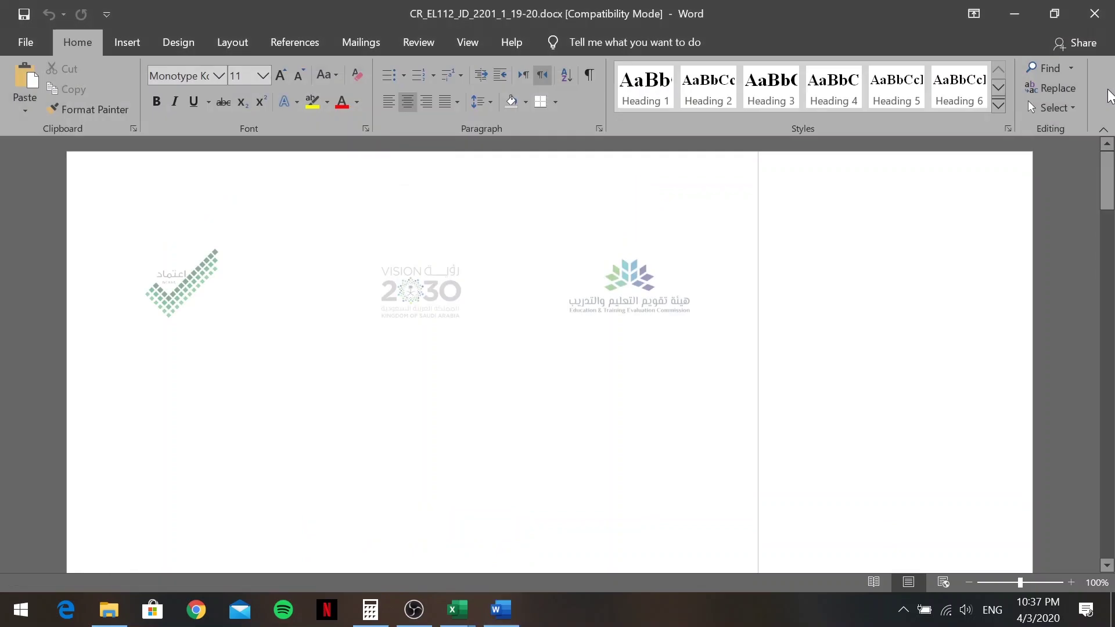
scroll(1102, 99, "down", 6)
scroll(917, 324, "down", 10)
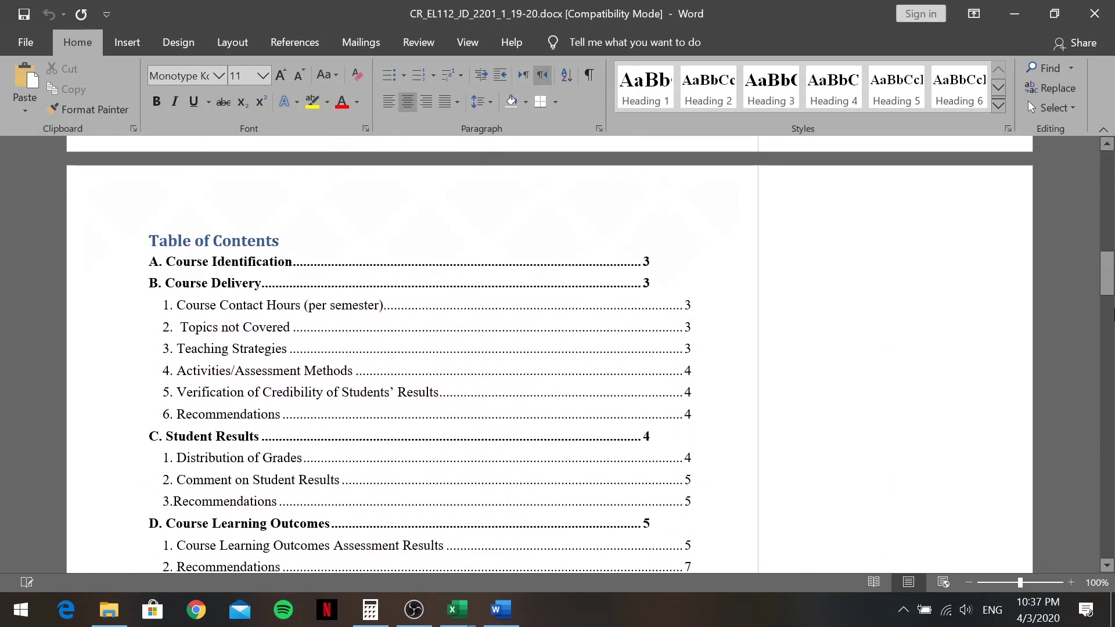
scroll(918, 324, "up", 6)
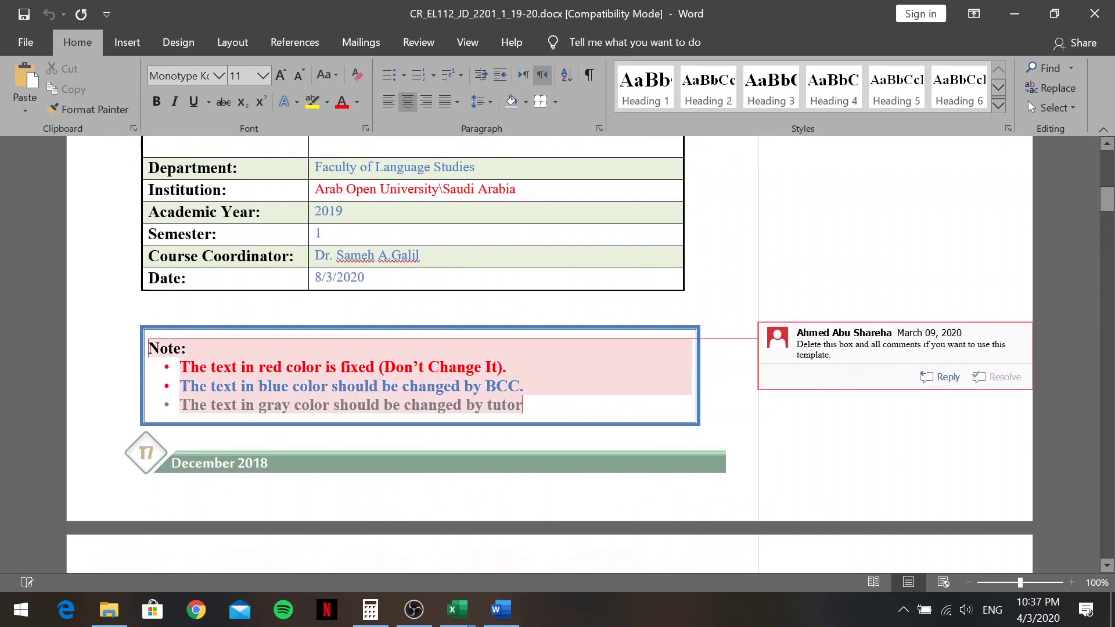
left_click_drag(1107, 200, 1105, 476)
left_click(1095, 13)
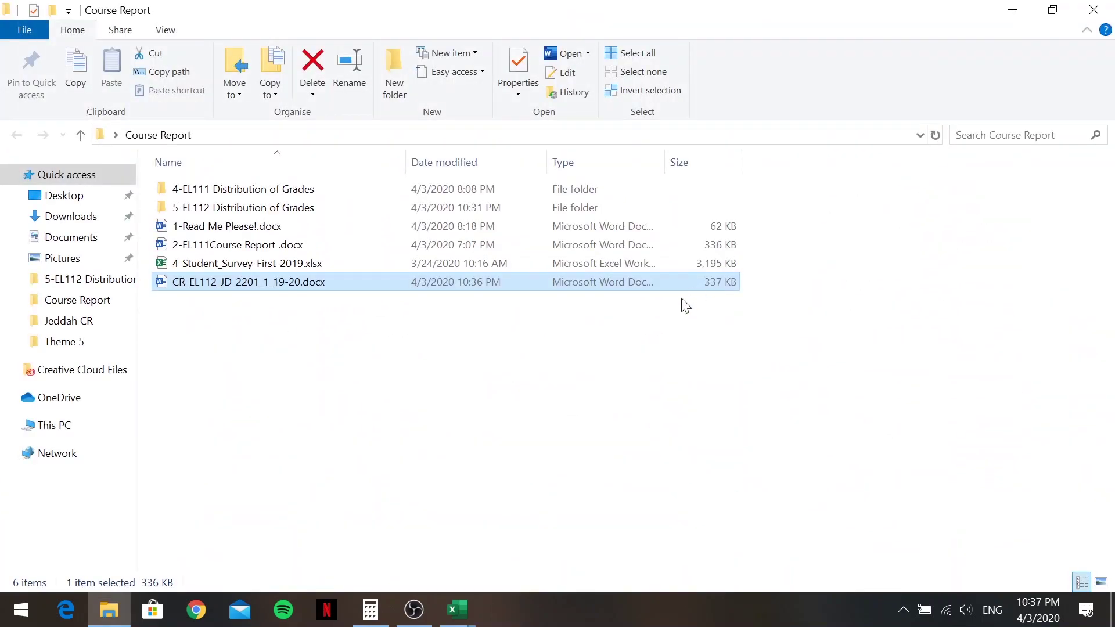